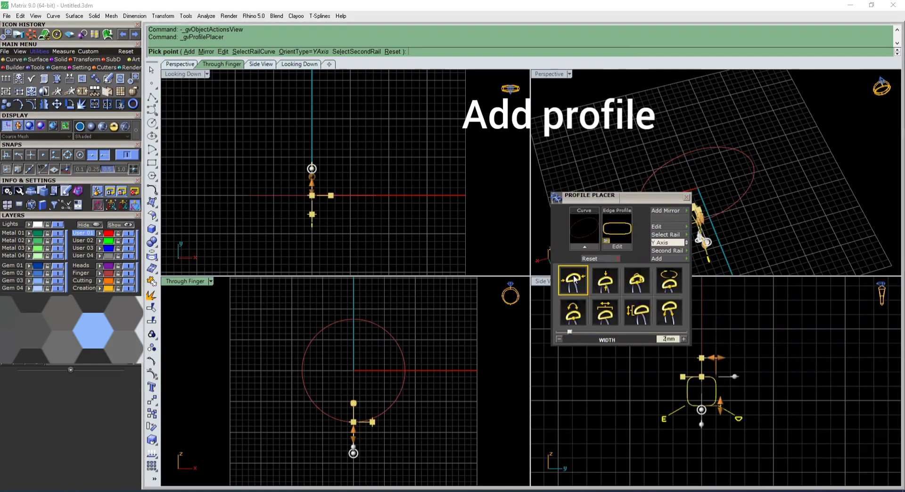
- Set the rounded profile's height to 2 mm and finish placing it on the finger rail
click(605, 283)
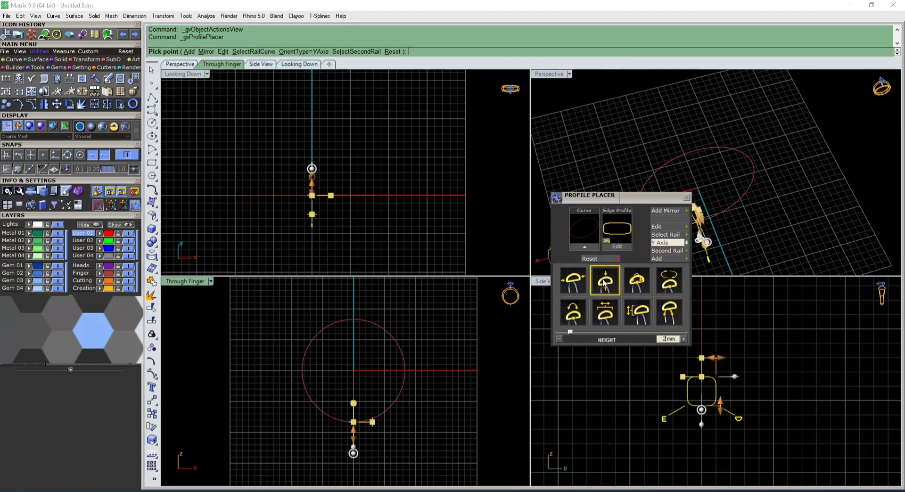
right_click(549, 210)
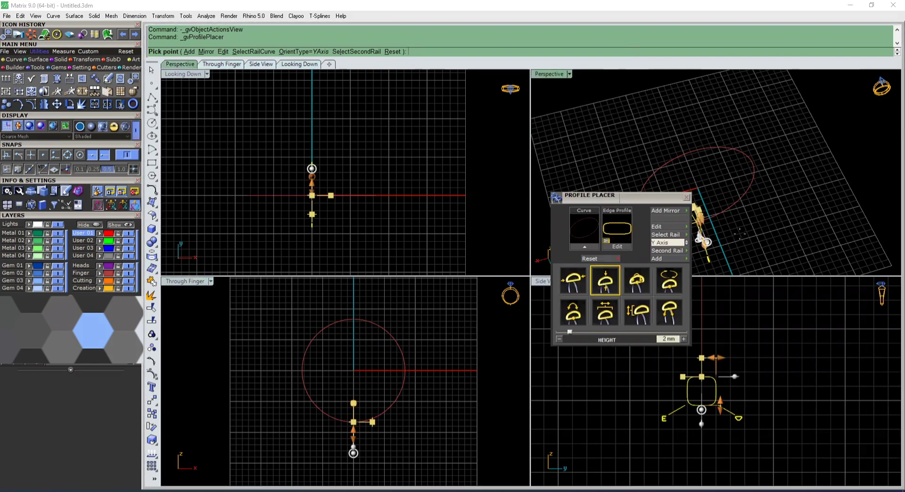
click(686, 198)
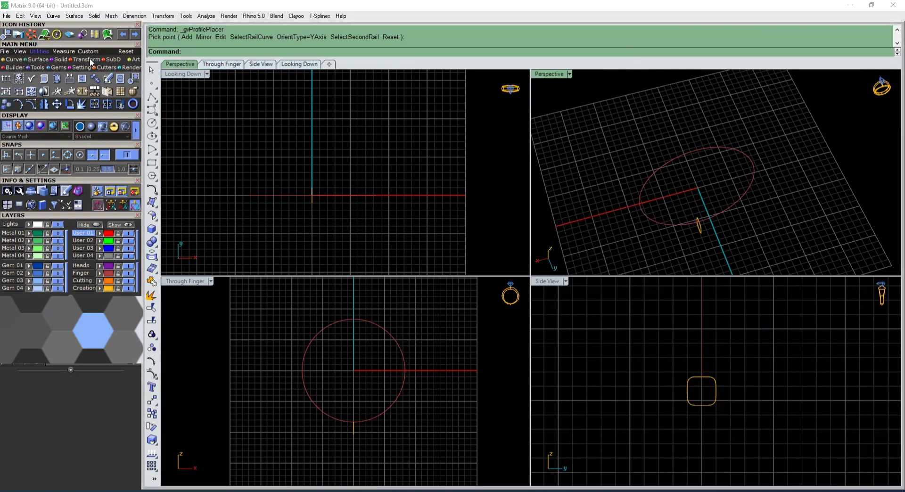
- Sweep the rounded profile along the finger rail circle and assign the resulting band to the Metal 01 layer
click(717, 208)
click(701, 223)
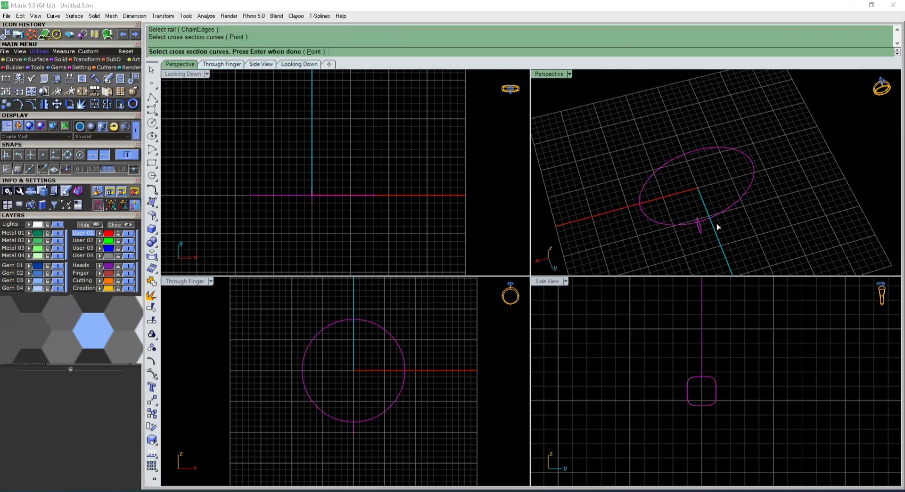
key(Return)
key(Return)
click(369, 208)
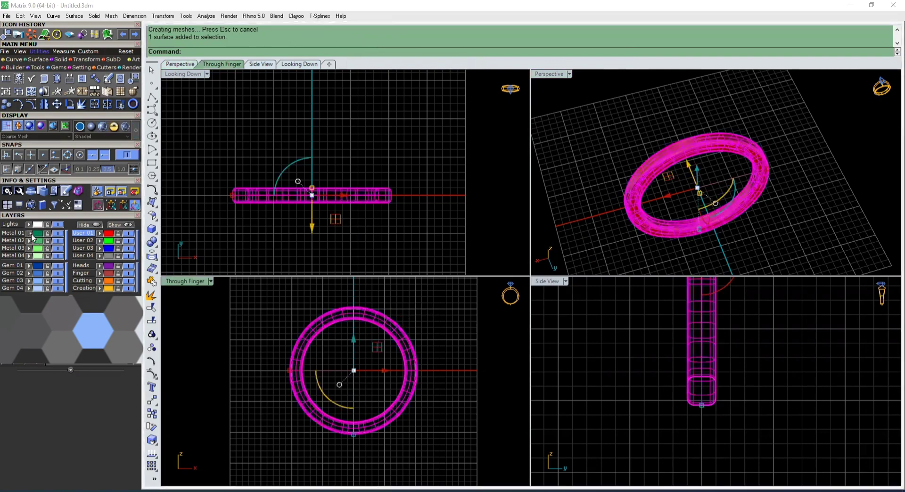
click(429, 204)
- Extract an isocurve running around the middle of the band's outer surface
right_drag(661, 179, 851, 178)
click(18, 60)
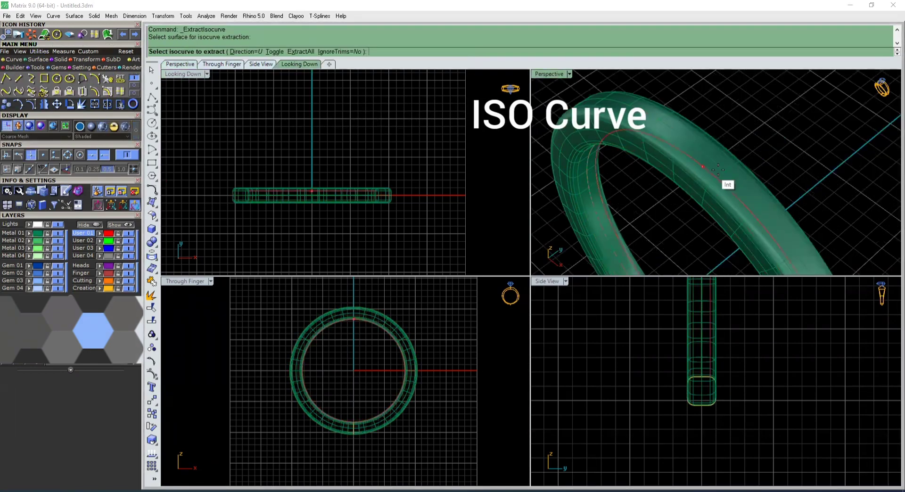
click(729, 182)
key(Return)
- Place 2 mm round gems along the extracted curve with Gem on Curve and turn off aligning gem tops to the curve
right_click(726, 170)
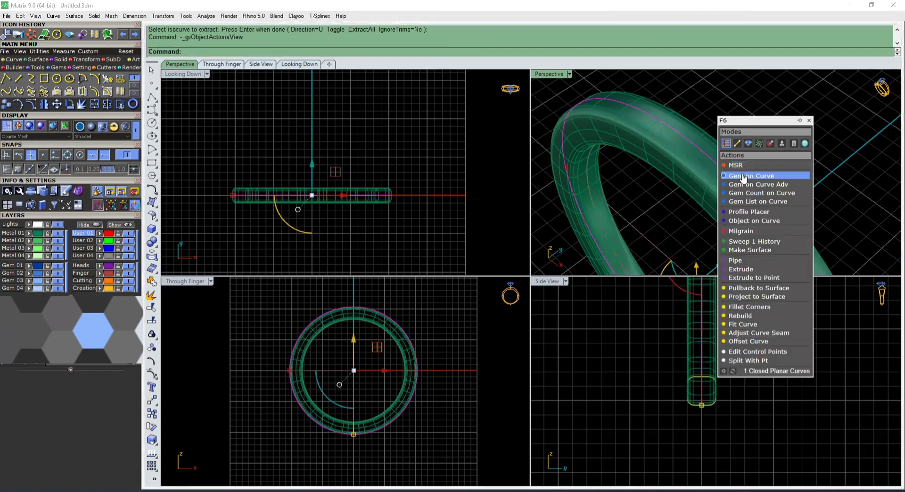
click(735, 173)
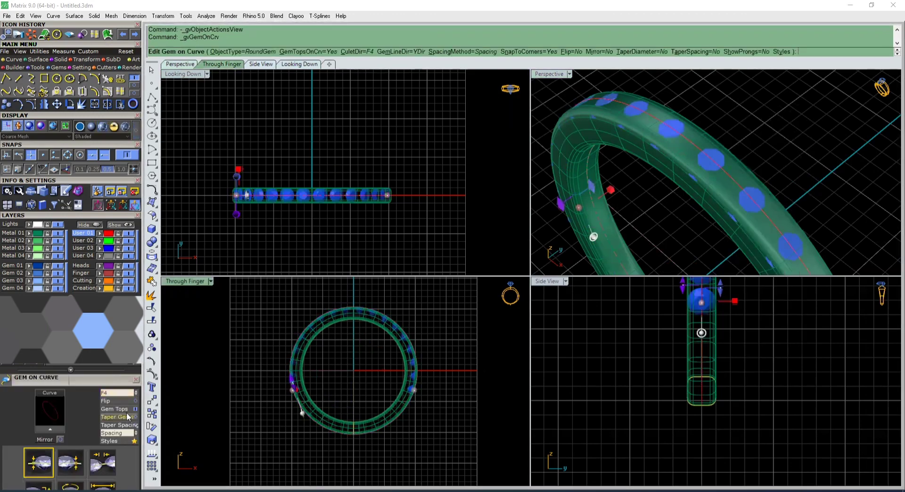
click(114, 409)
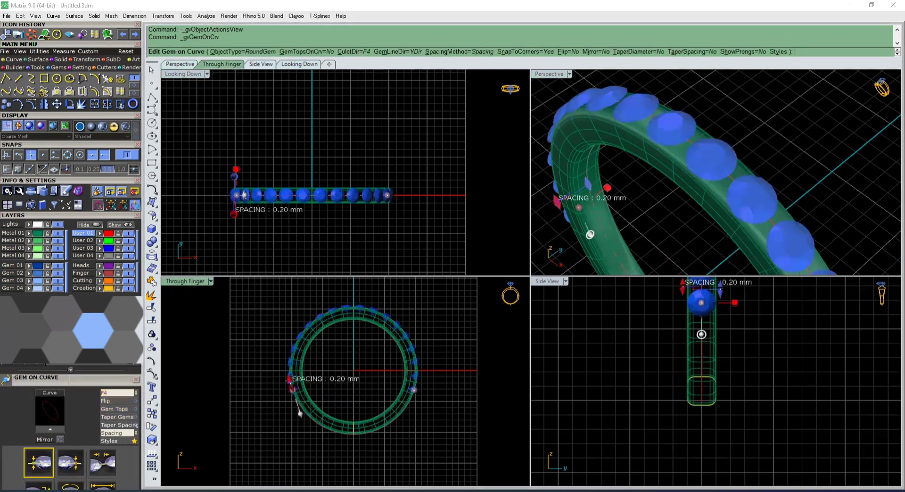
- Move the gem row's end position to 50, at the top centre of the ring
drag(414, 389, 379, 305)
scroll(350, 308, up, 2)
scroll(350, 307, up, 3)
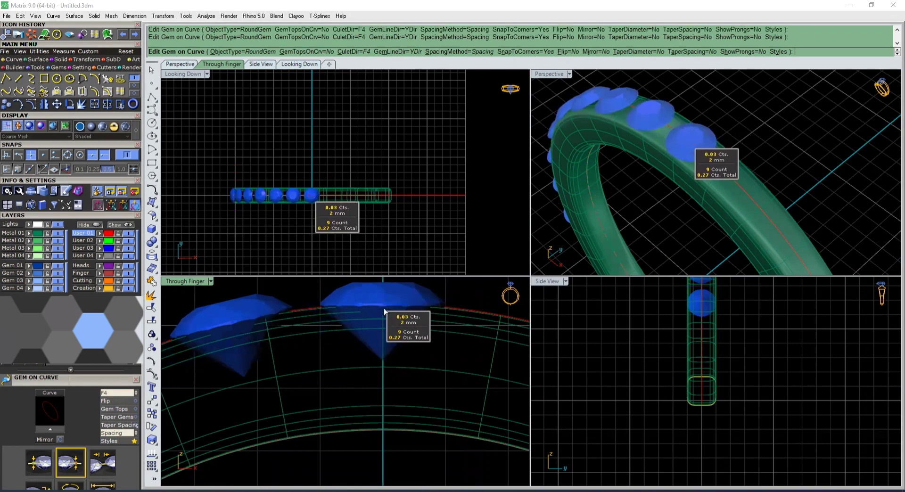
scroll(379, 306, down, 5)
scroll(377, 312, down, 4)
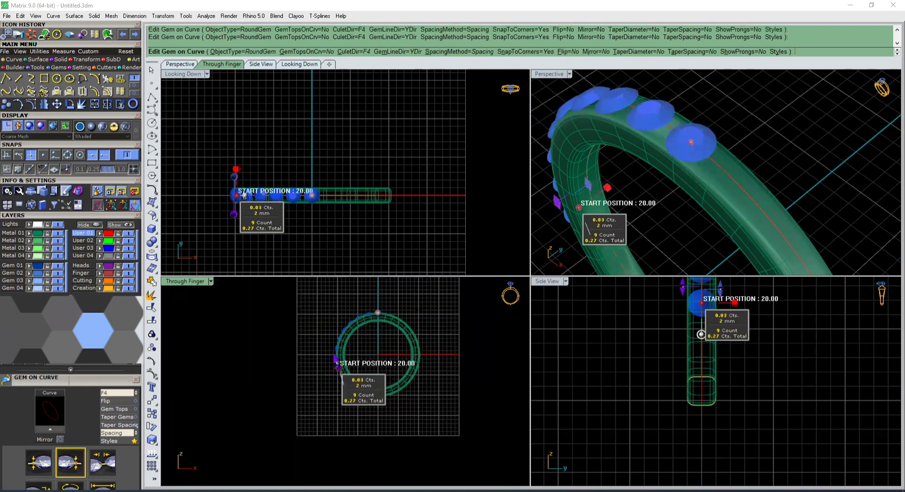
- Move the gem row's start position to about 52.91, just past the ring's top, so the gems run around the band
drag(337, 368, 387, 304)
scroll(387, 309, up, 8)
scroll(367, 314, up, 8)
scroll(348, 332, up, 2)
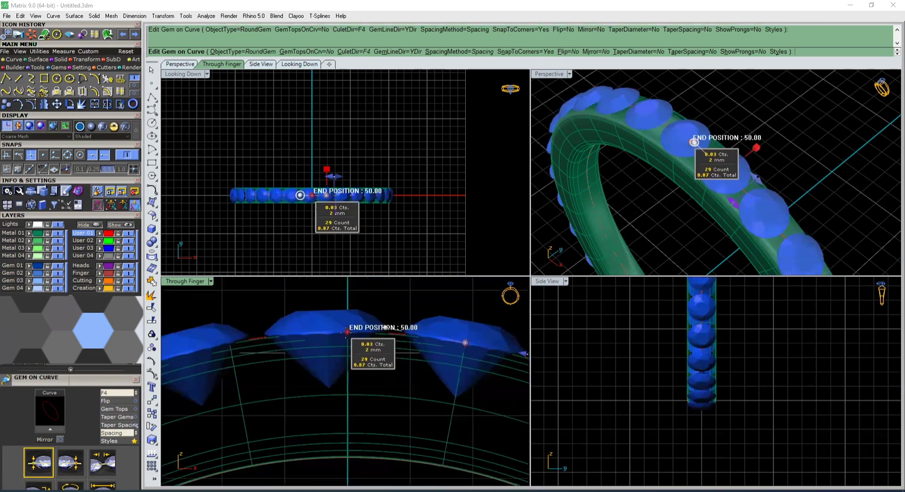
- Shift the end and start positions of the gem row slightly so that one gem sits centred on the ring's top
drag(348, 332, 369, 339)
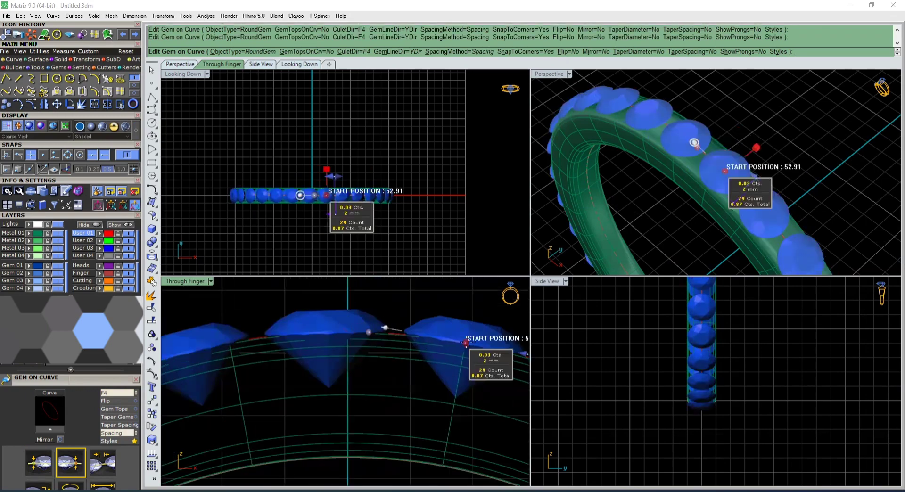
drag(465, 344, 480, 353)
scroll(743, 193, down, 5)
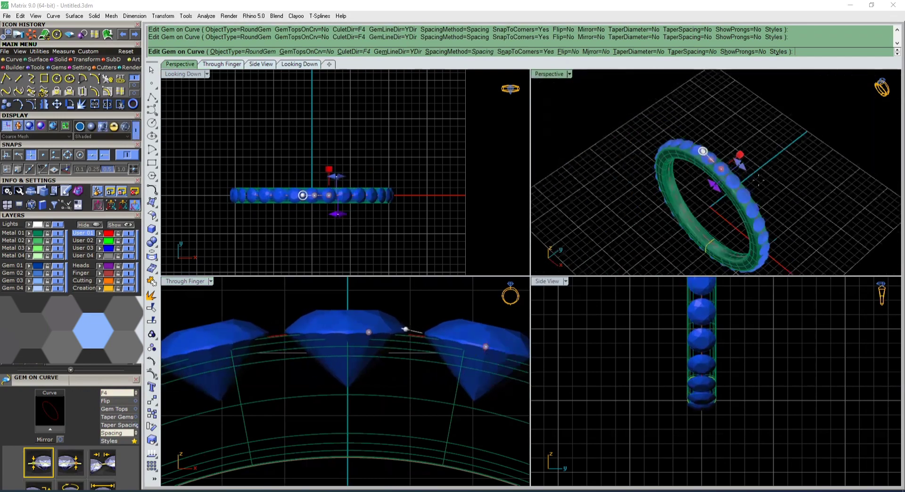
scroll(743, 193, up, 5)
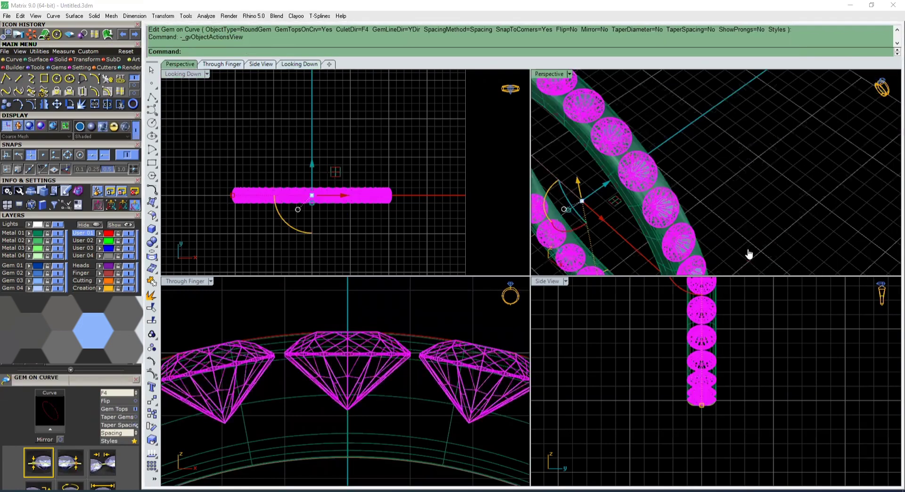
- Build a channel cutter around the ring along all the gems with Channel Builder
middle_click(748, 250)
click(754, 250)
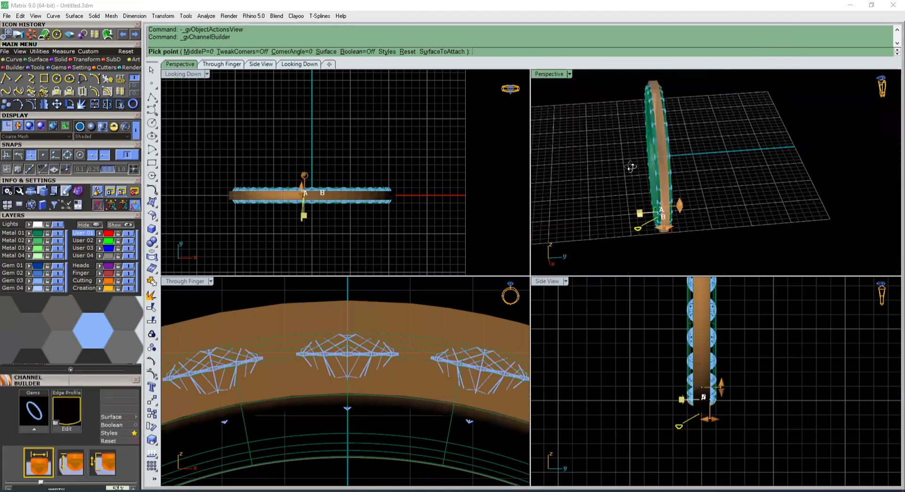
scroll(690, 116, up, 4)
right_drag(673, 191, 647, 194)
scroll(675, 183, down, 8)
scroll(675, 183, up, 6)
scroll(647, 194, up, 3)
scroll(646, 192, up, 3)
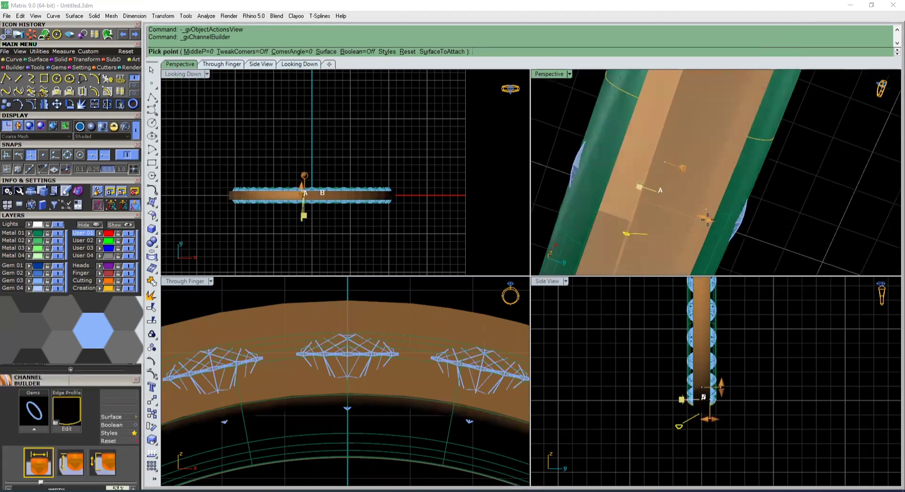
right_click(681, 167)
scroll(660, 170, down, 6)
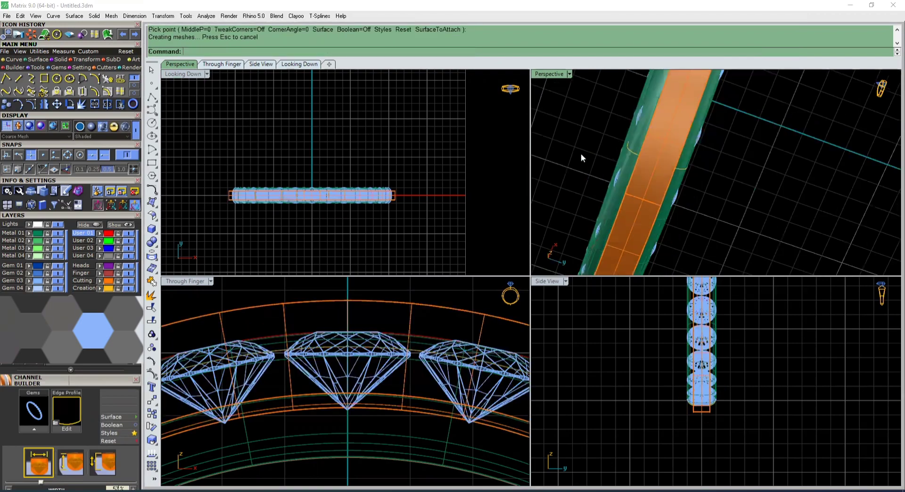
right_drag(581, 155, 599, 158)
- Edit the band's profile placement and set its position on the curve to 50%
drag(299, 159, 364, 245)
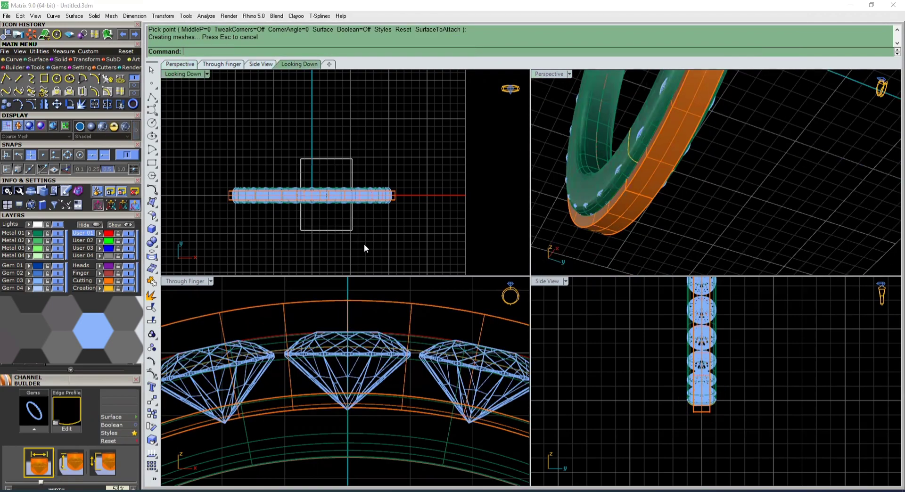
key(F6)
click(373, 149)
scroll(327, 401, down, 3)
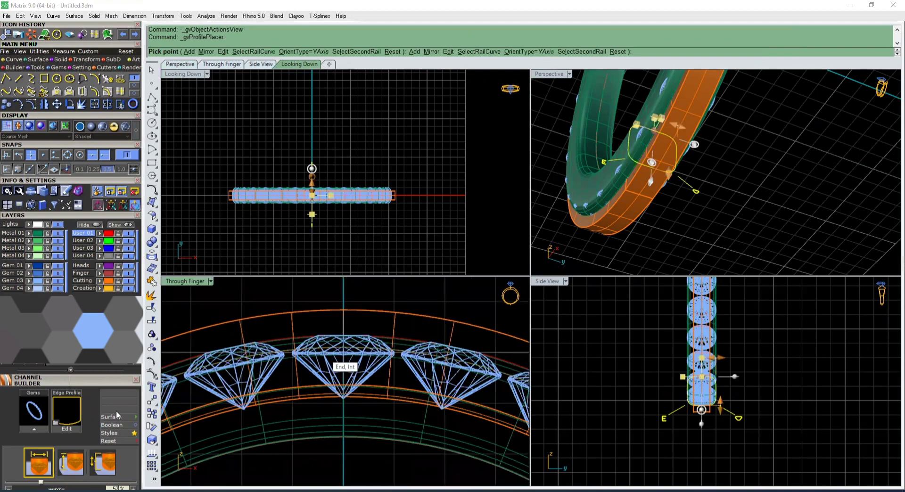
drag(849, 284, 792, 227)
click(842, 342)
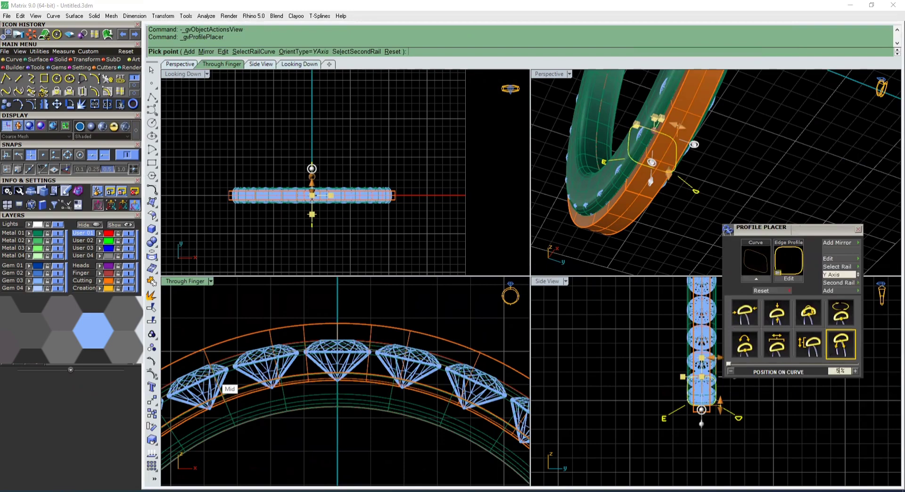
key(Return)
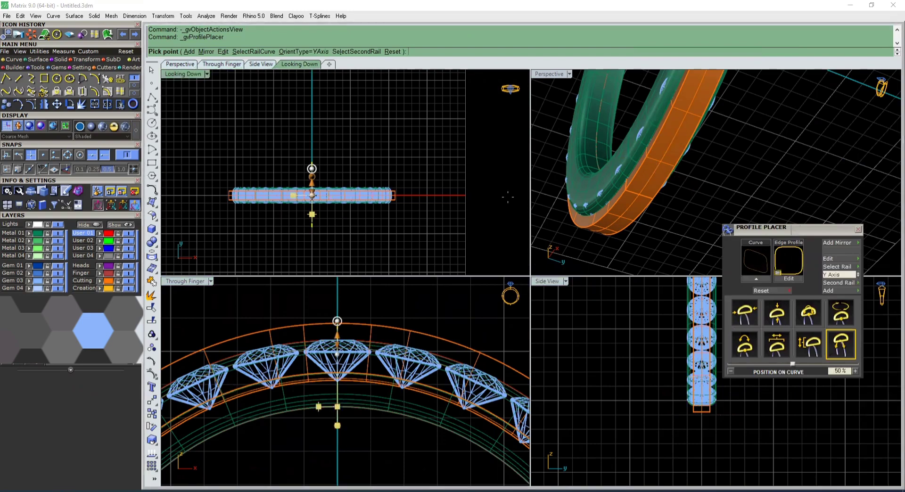
right_click(509, 199)
click(858, 230)
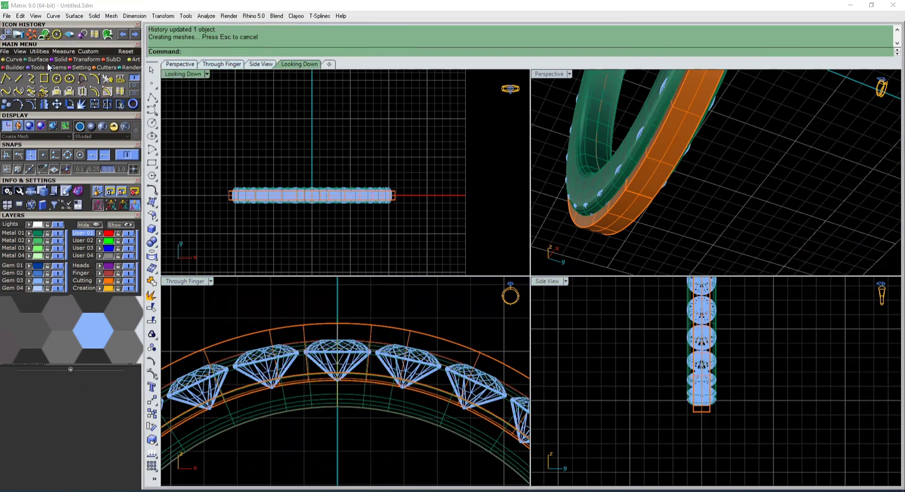
- Subtract the channel cutter from the band with a Boolean difference
click(59, 60)
click(19, 79)
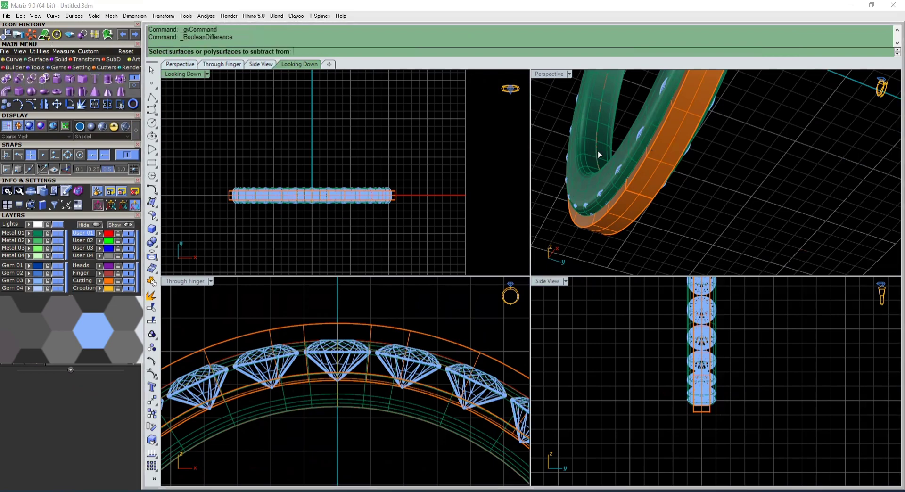
scroll(598, 151, up, 3)
click(640, 171)
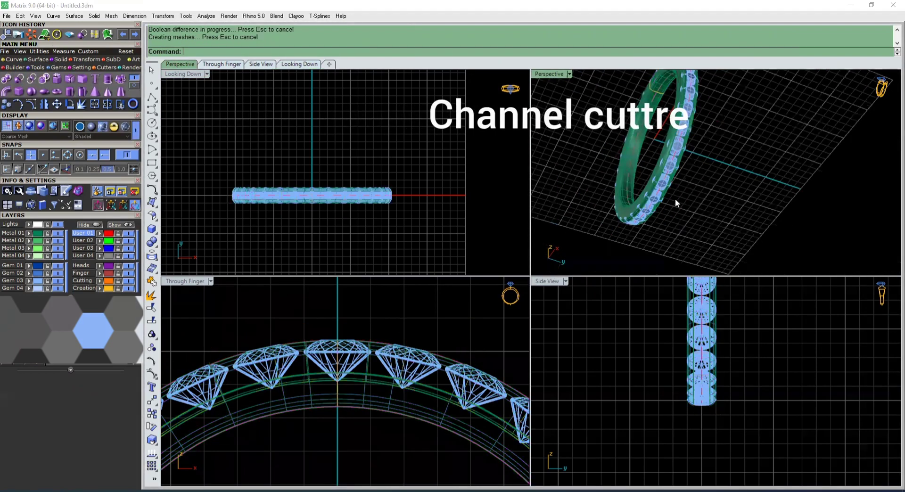
right_drag(680, 185, 681, 156)
scroll(681, 156, down, 5)
scroll(682, 170, up, 6)
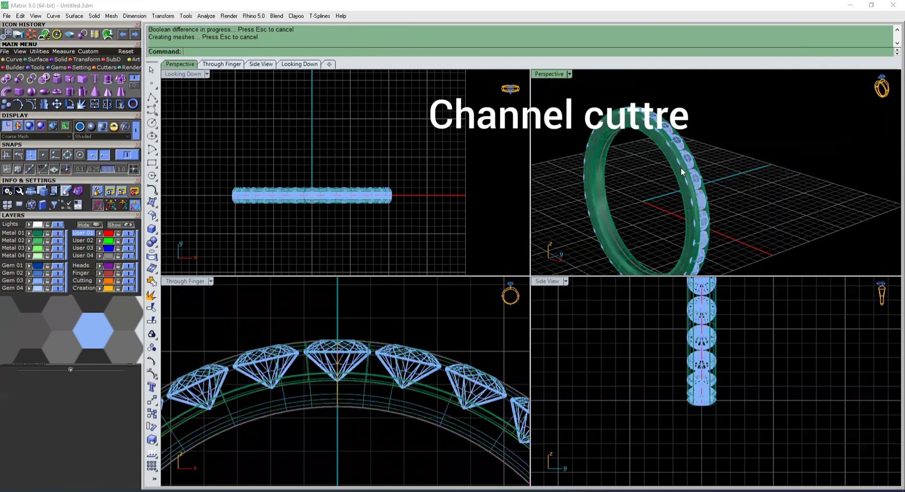
- Start the Micro Prong Cutter on all the gems and maximize the perspective view around the ring
scroll(680, 184, up, 4)
key(F6)
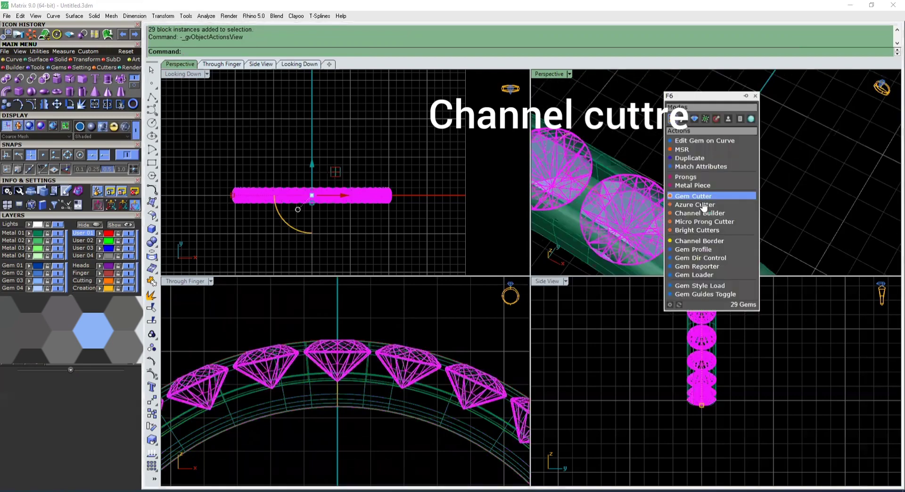
click(704, 222)
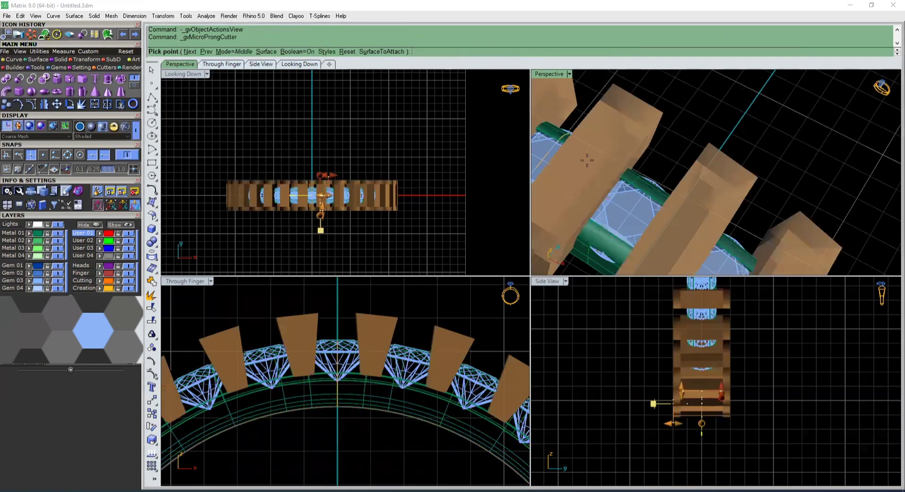
double_click(550, 79)
scroll(514, 292, down, 4)
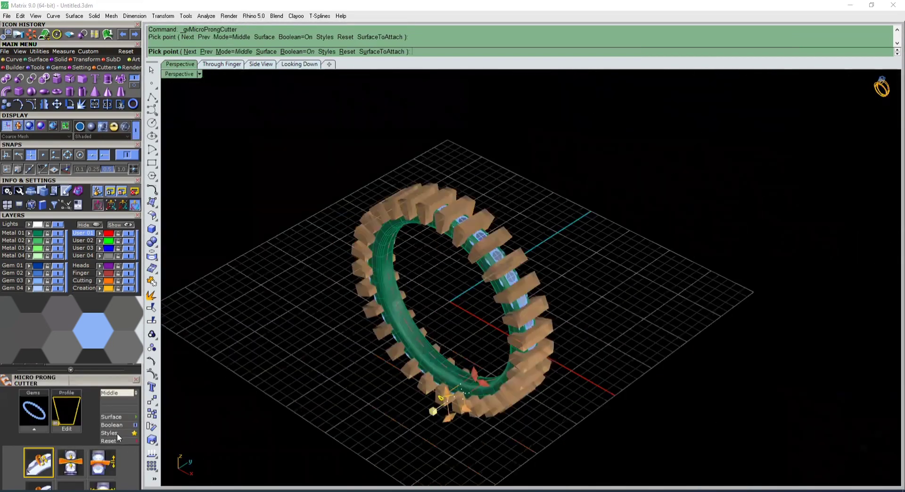
- Load the 04_Standard style for the micro prong cutters
click(117, 434)
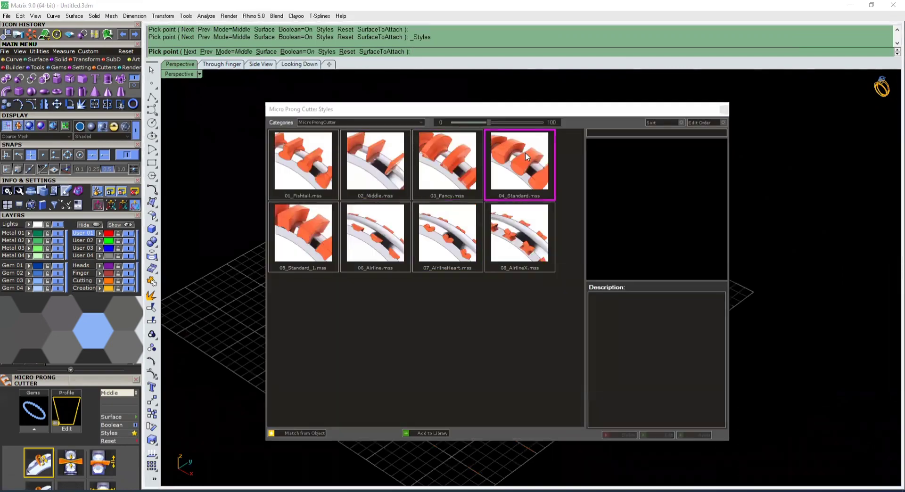
click(520, 162)
click(687, 436)
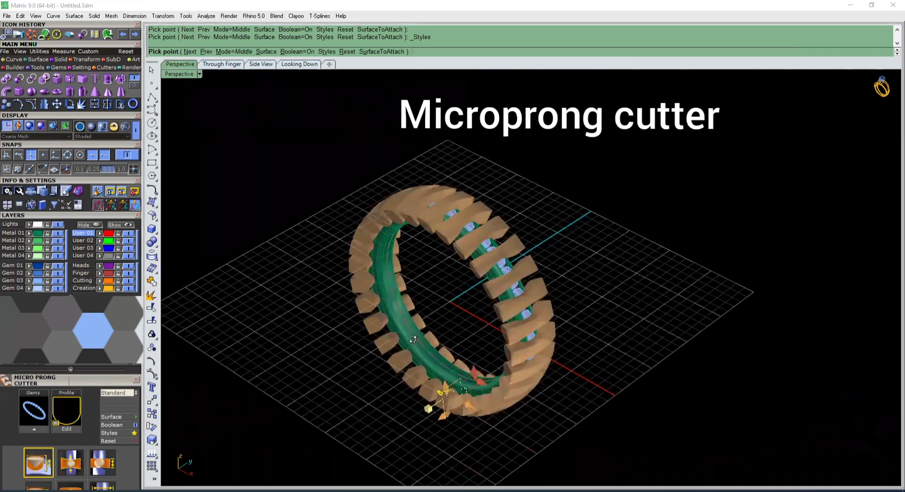
- Change the micro prong cutter's profile to the pointed v601 shape from the profile library
right_drag(413, 339, 463, 245)
scroll(463, 245, up, 3)
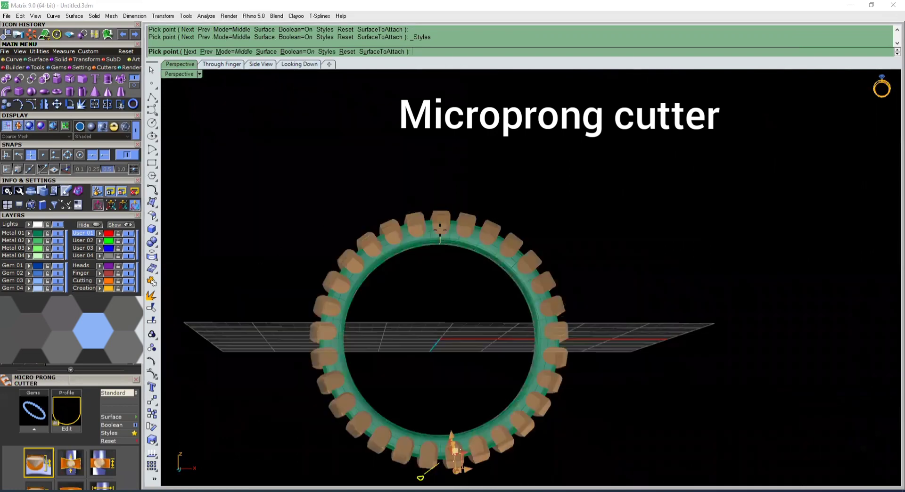
click(69, 429)
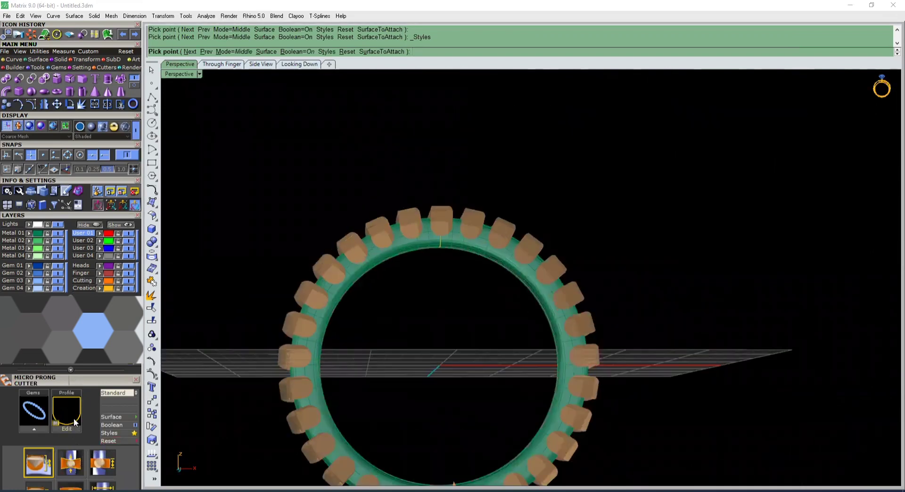
click(383, 262)
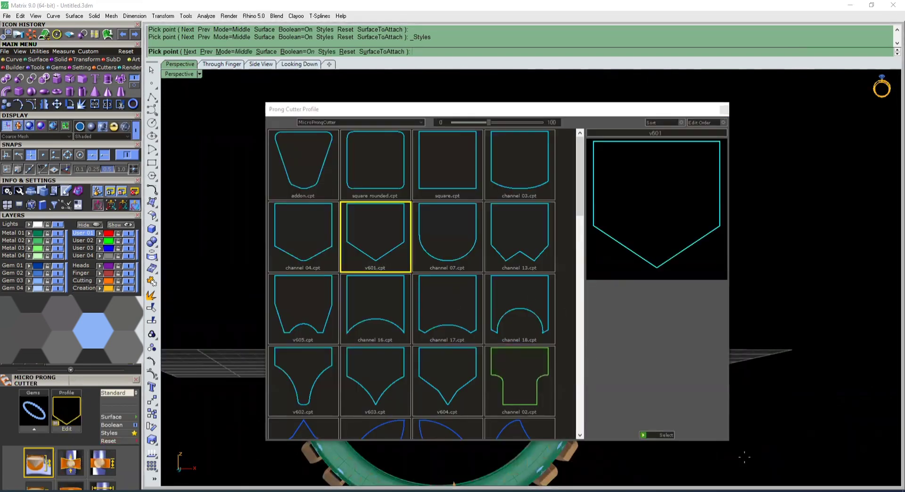
click(644, 435)
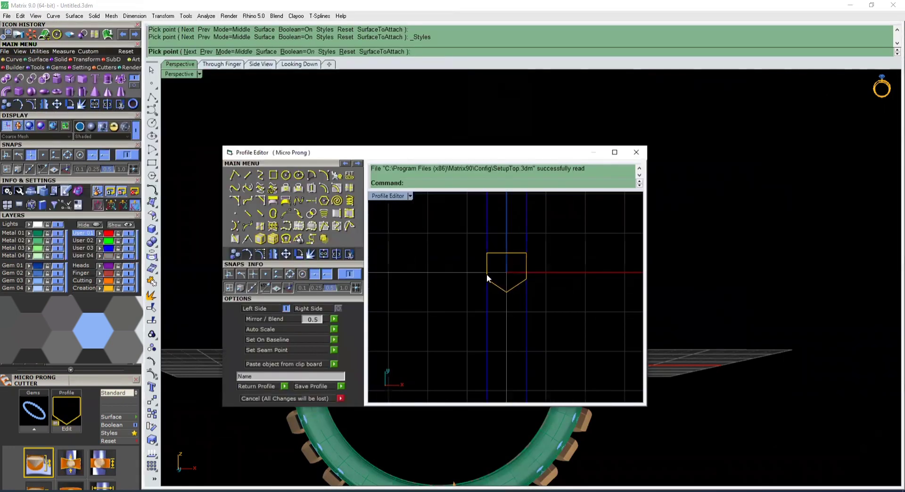
- Reshape the cutter profile's pointed bottom into an inward V notch with lowered outer corners, and return it to the cutters
click(515, 288)
key(Return)
click(501, 298)
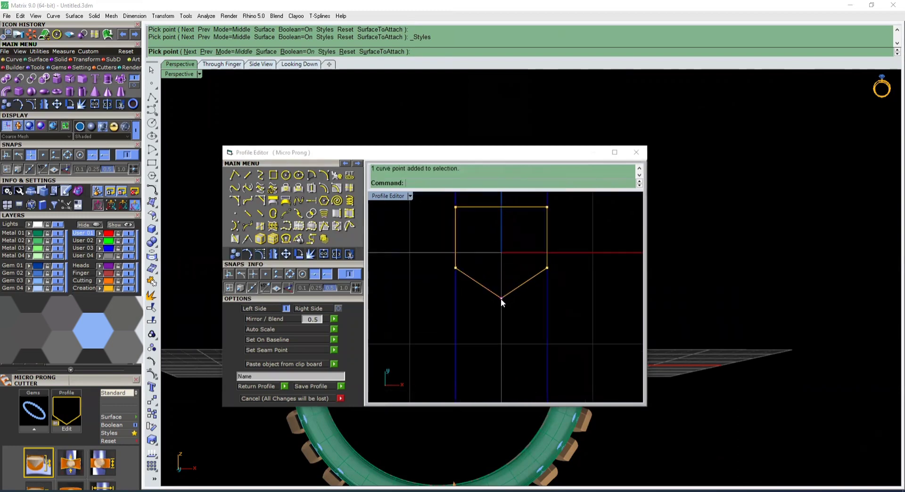
drag(501, 298, 502, 251)
drag(548, 267, 547, 281)
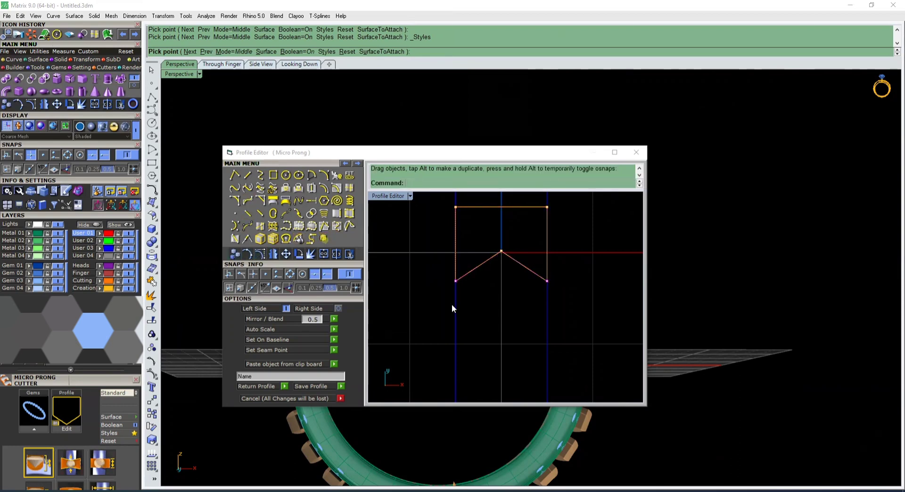
key(Escape)
drag(585, 258, 455, 319)
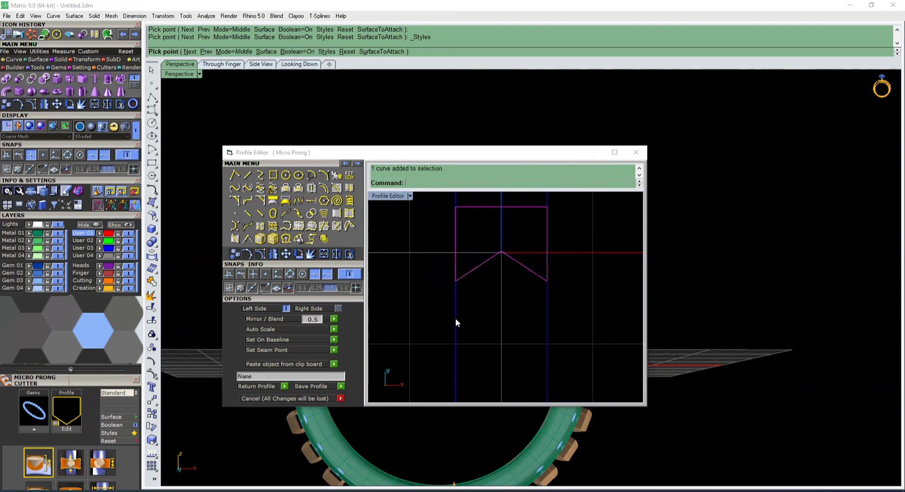
click(282, 387)
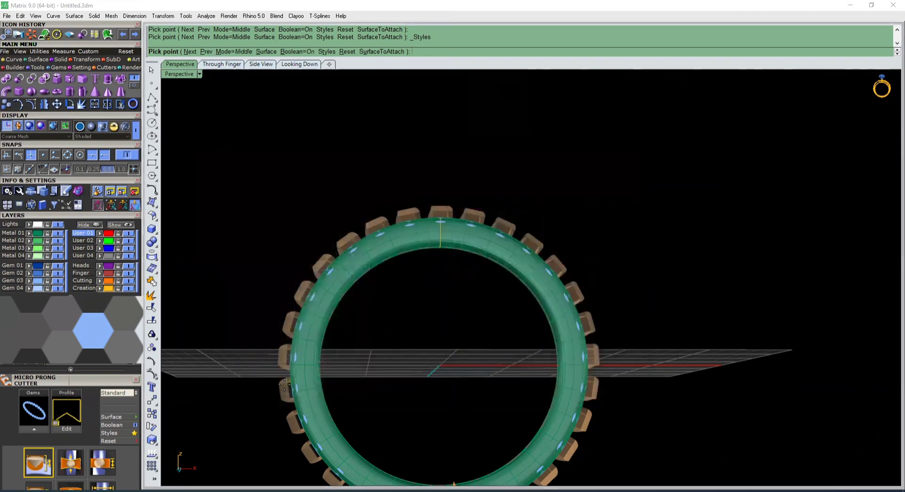
- Select the ring band as the surface the micro prong cutters cut out
right_drag(402, 289, 442, 403)
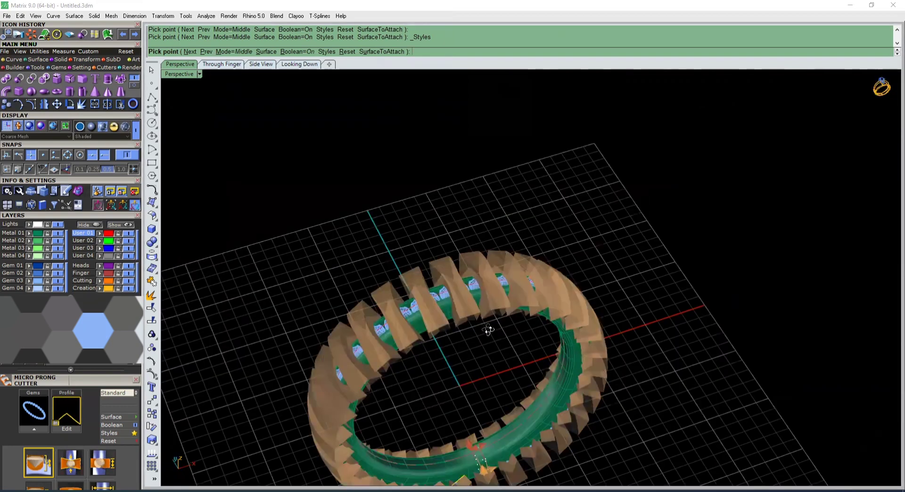
right_drag(489, 329, 415, 327)
mouse_move(441, 263)
right_down()
mouse_move(388, 313)
mouse_move(430, 274)
right_up()
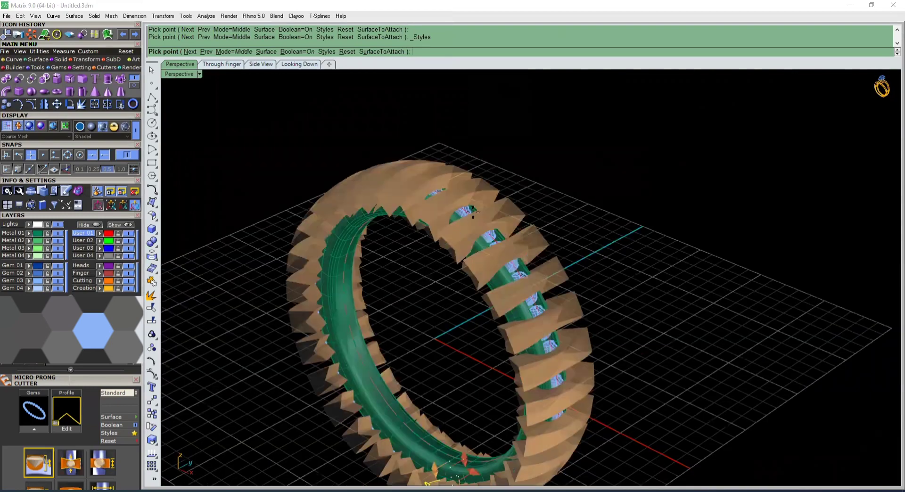
right_drag(457, 309, 450, 239)
right_drag(411, 322, 482, 282)
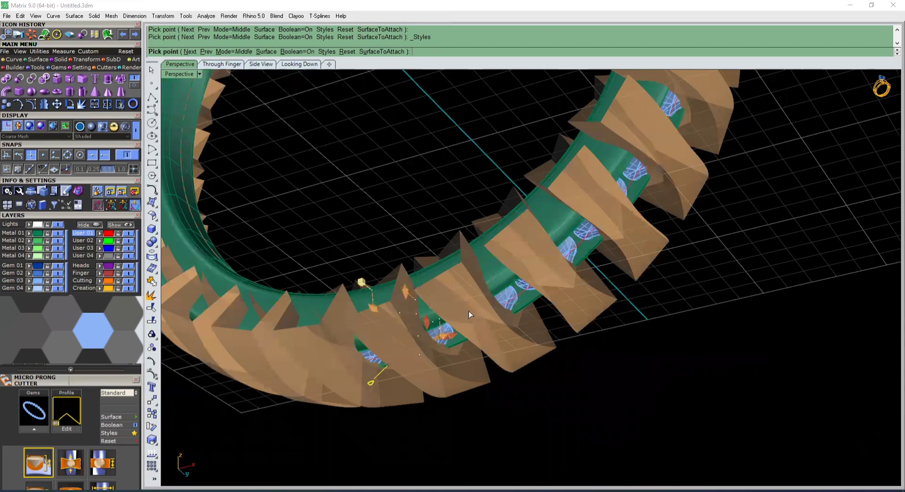
click(500, 258)
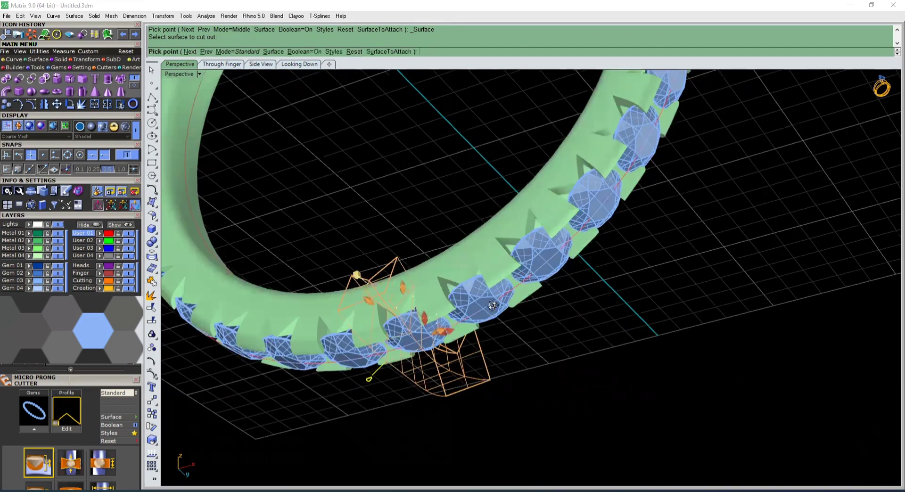
- Restore the four-viewport layout and widen the micro prong cutters, leaving narrower prongs between neighbouring gems
right_drag(496, 278, 504, 313)
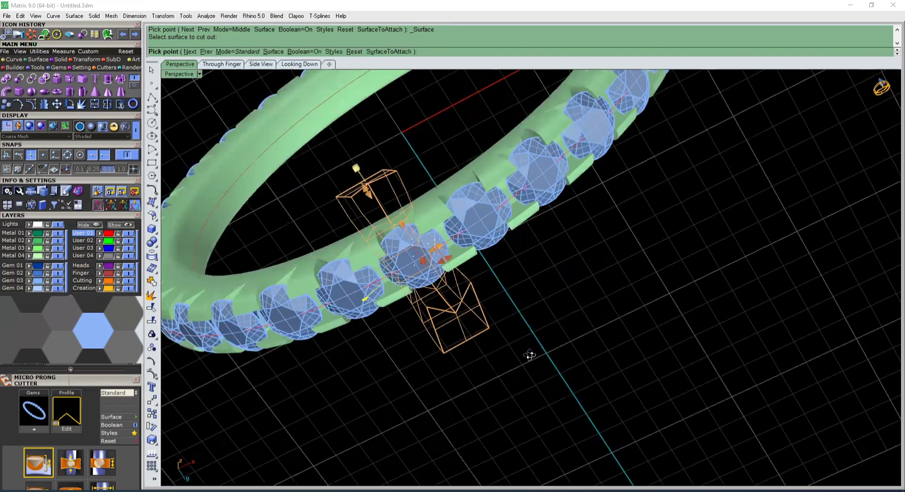
right_drag(216, 129, 189, 90)
double_click(184, 75)
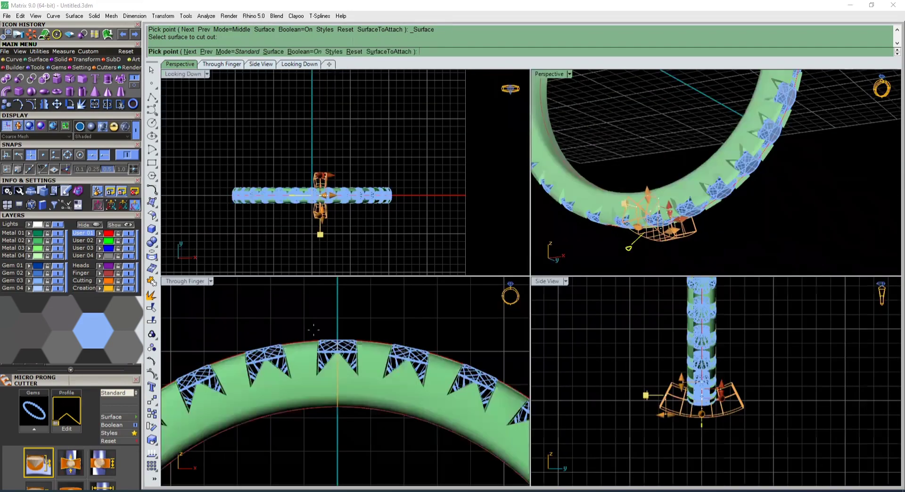
scroll(309, 319, down, 4)
scroll(330, 377, up, 10)
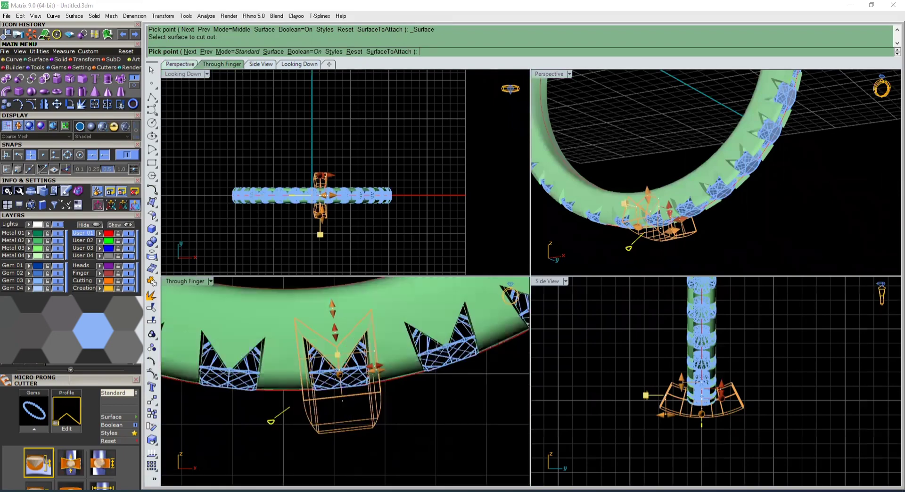
scroll(340, 359, up, 2)
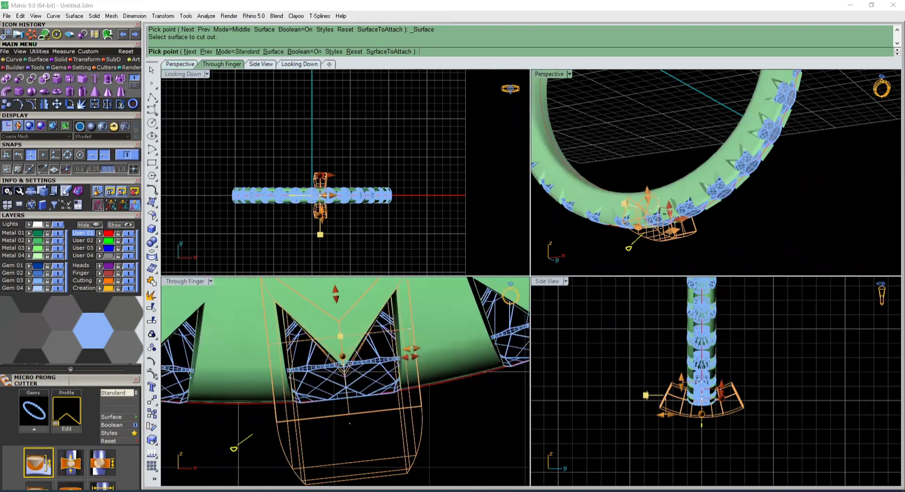
right_drag(718, 241, 646, 172)
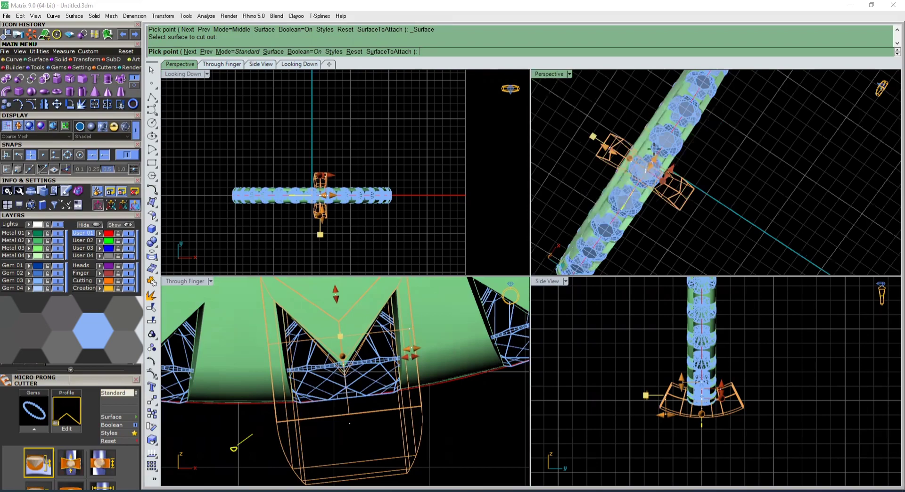
scroll(660, 146, up, 3)
click(671, 139)
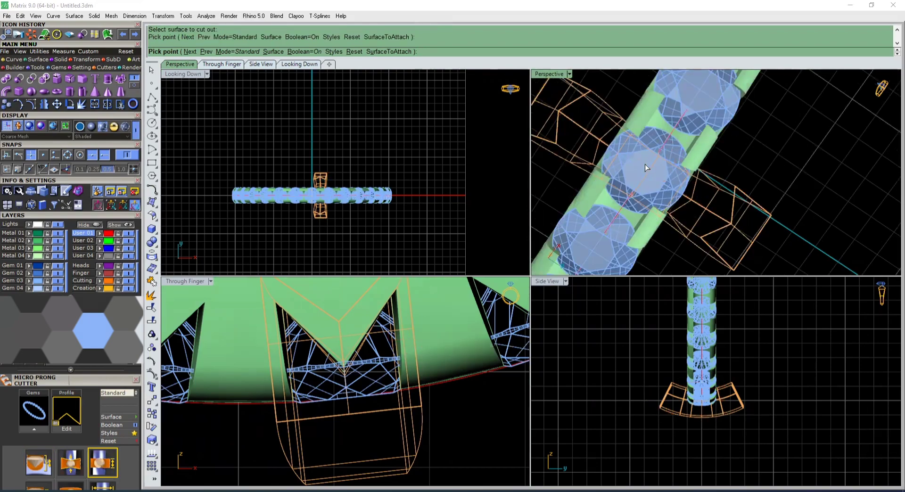
click(659, 153)
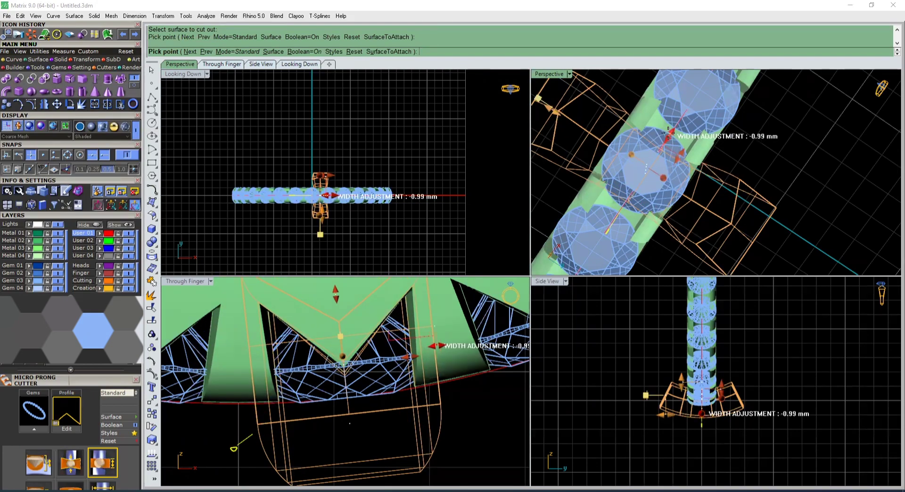
click(669, 138)
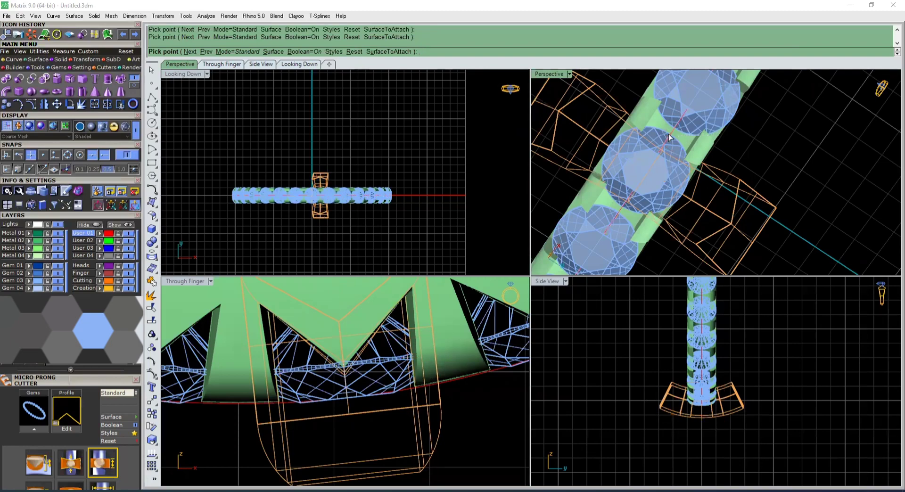
click(672, 134)
- Fine-tune the cutters' drop in the Through Finger view so the V notches reach deeper into the band behind the gems
right_drag(617, 173, 666, 234)
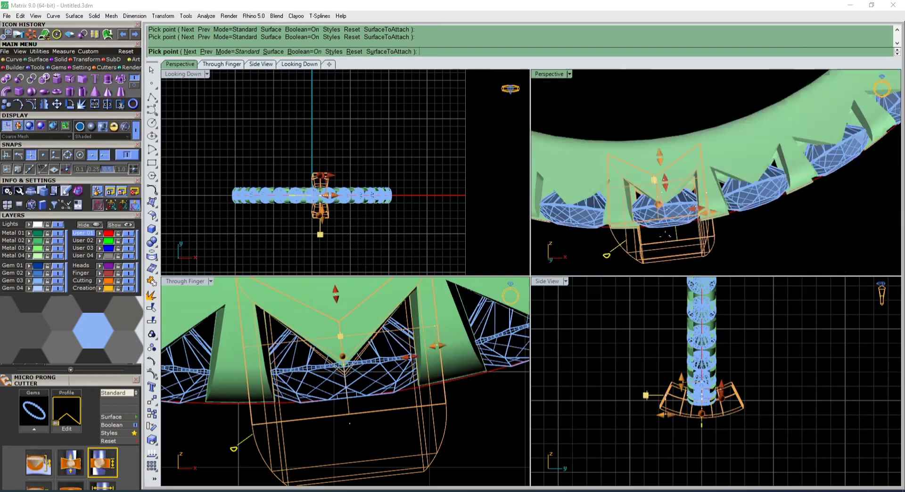
right_drag(340, 341, 336, 352)
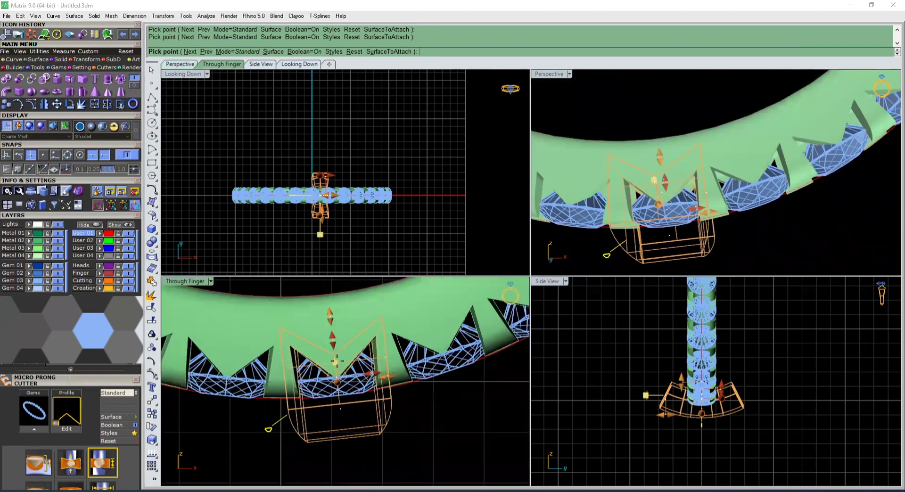
drag(336, 362, 334, 351)
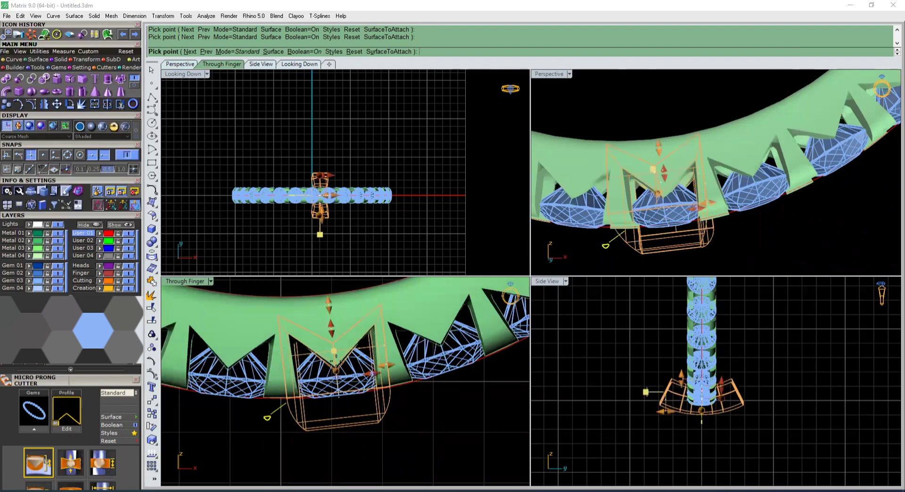
drag(334, 353, 336, 346)
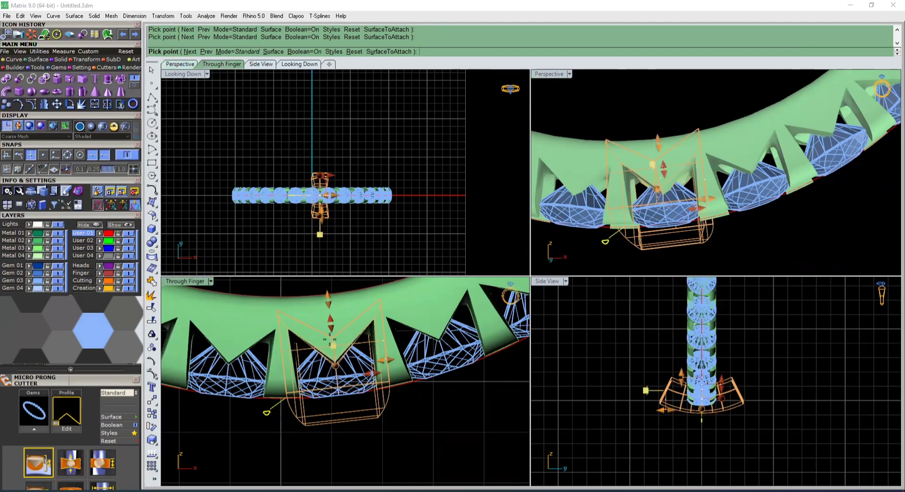
mouse_move(333, 347)
drag(332, 347, 334, 354)
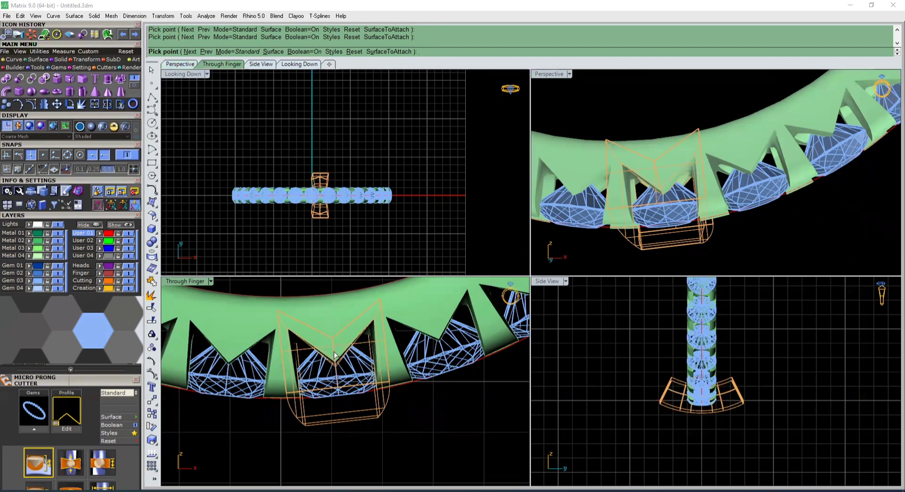
click(334, 356)
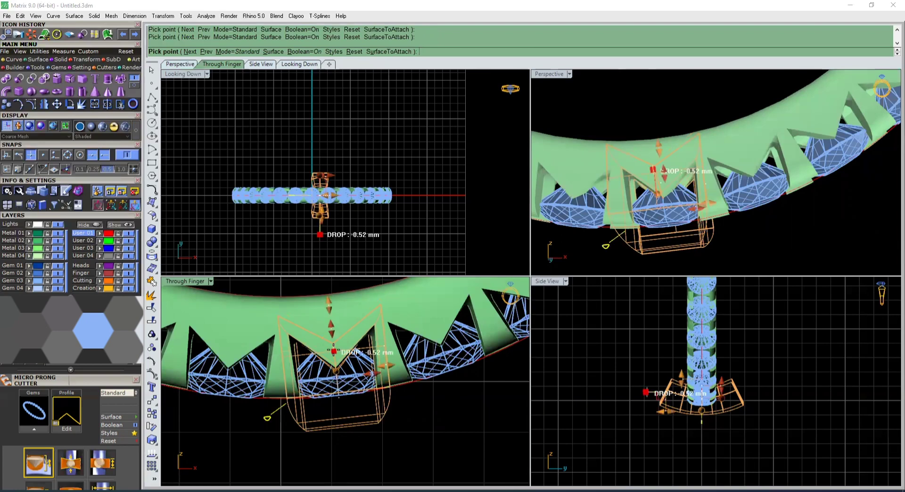
click(333, 355)
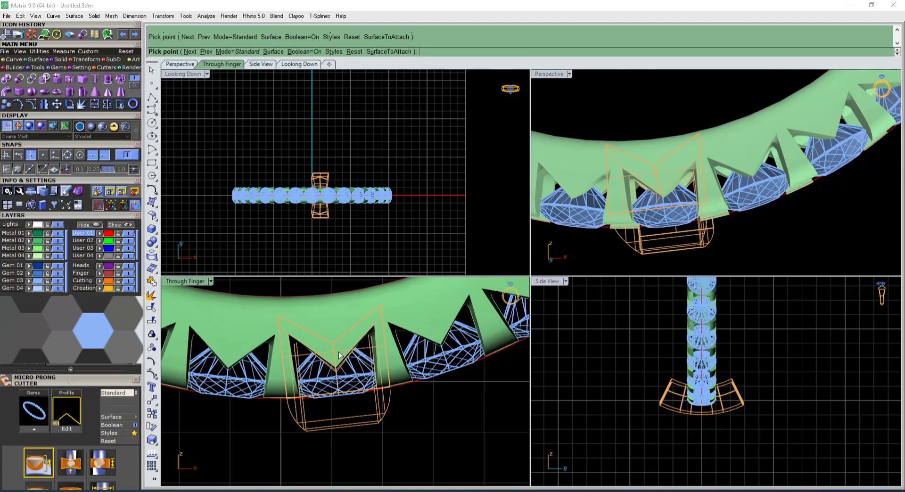
click(339, 355)
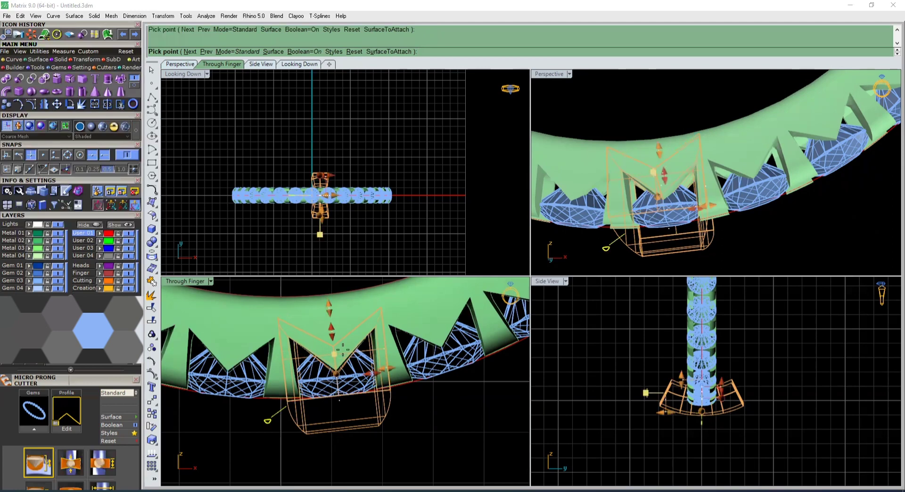
- Clear the surface choice to check the full cutters, reselect the band and apply the micro prong cut to it
click(125, 418)
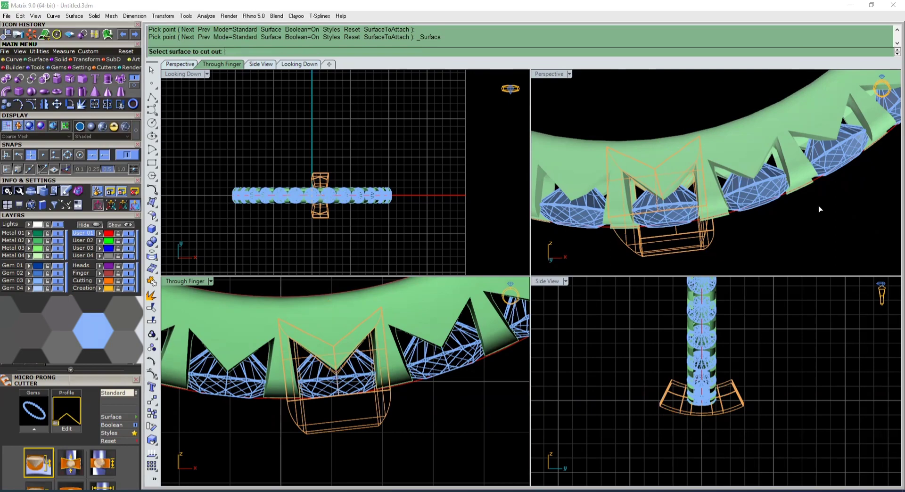
right_drag(819, 195, 728, 141)
right_click(728, 141)
scroll(698, 149, down, 3)
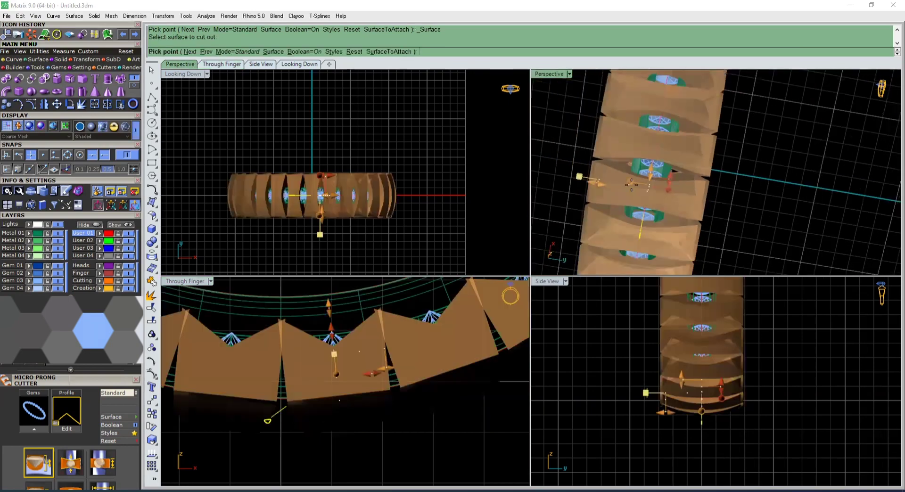
scroll(698, 148, up, 3)
click(113, 417)
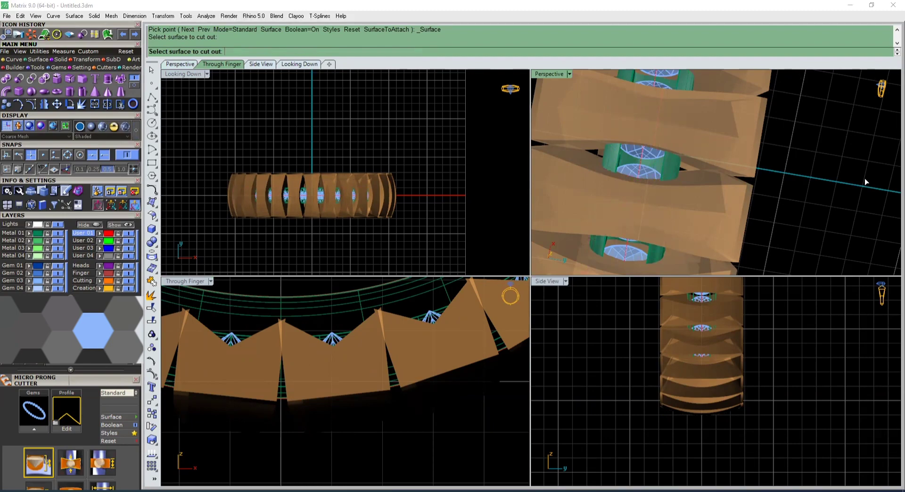
right_click(716, 190)
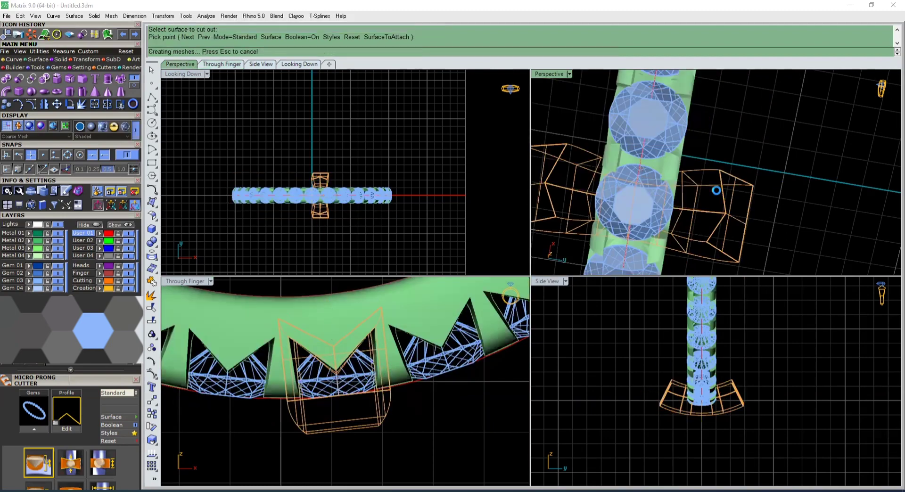
- Restart the Micro Prong Cutter on all the gems and apply the 02_Middle style
scroll(660, 204, down, 7)
right_drag(659, 249, 720, 111)
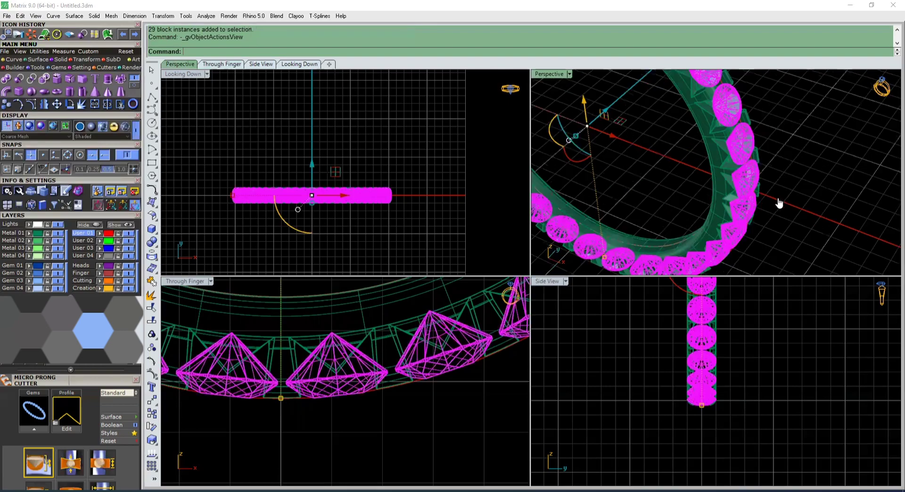
key(F6)
click(785, 183)
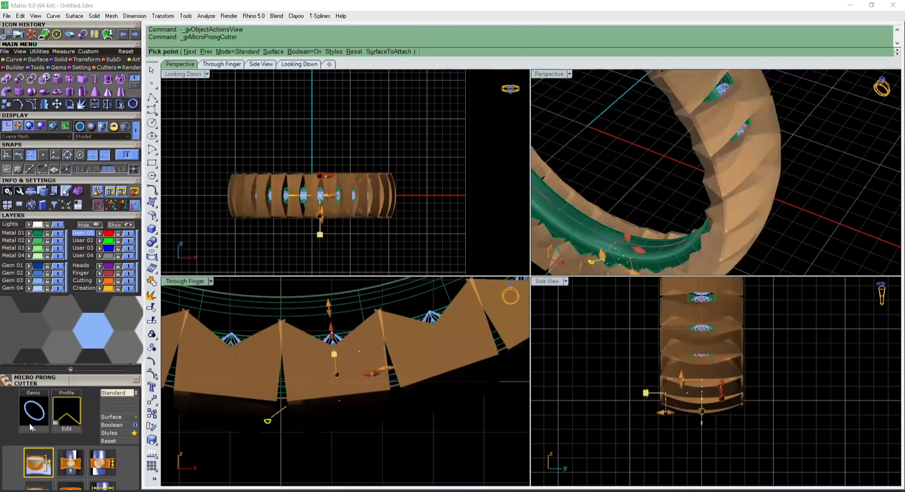
click(121, 433)
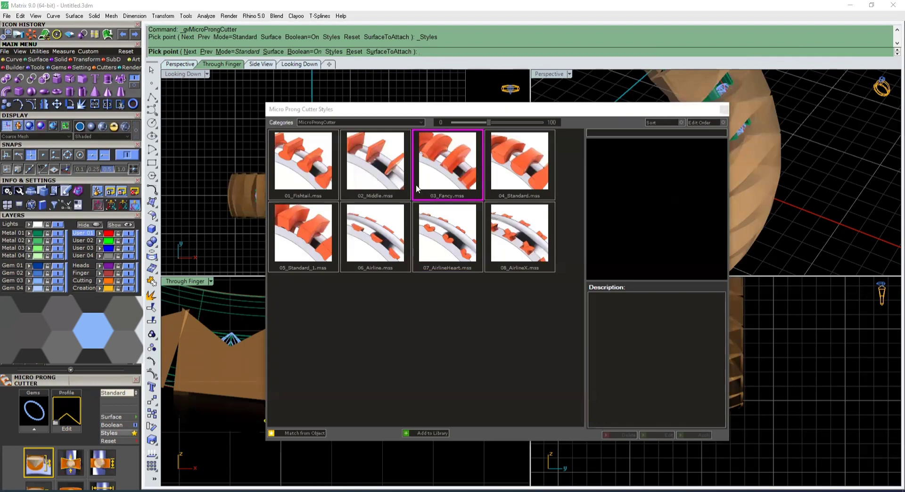
click(376, 163)
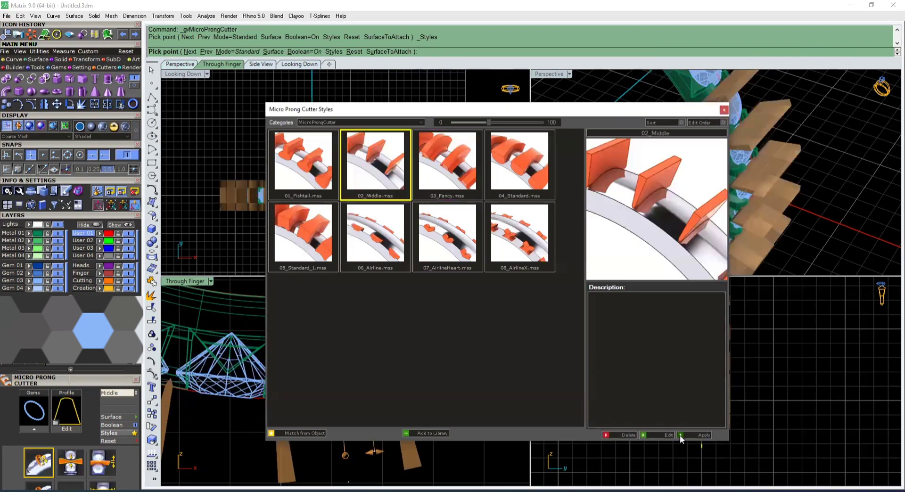
click(680, 435)
- Change the middle cutters' profile to MP 01 from the profile library and check the cutters around the band
click(77, 415)
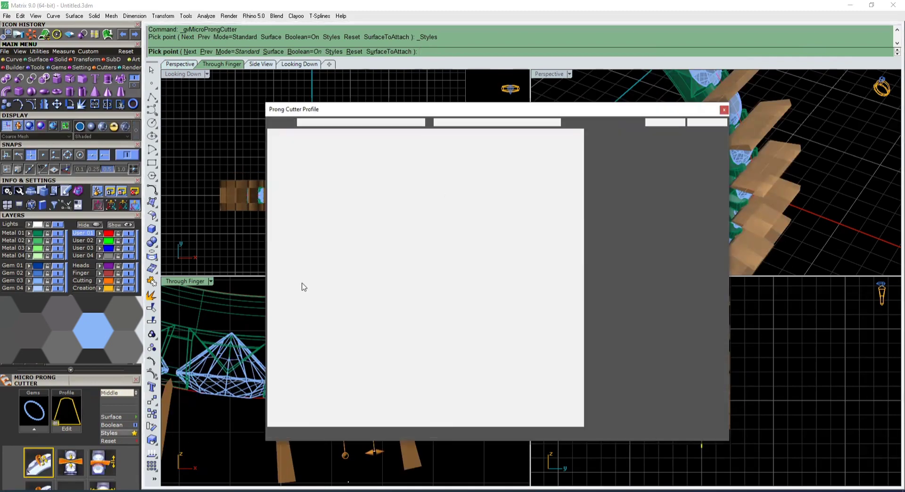
scroll(473, 217, down, 10)
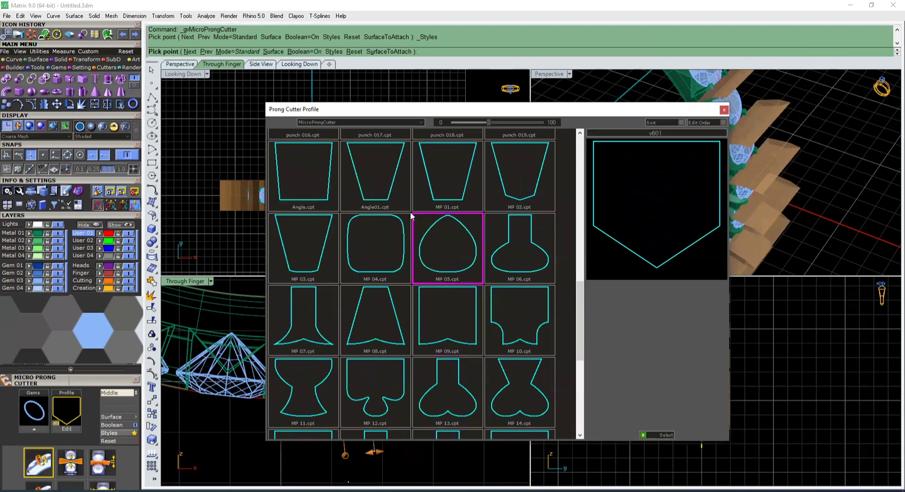
click(372, 174)
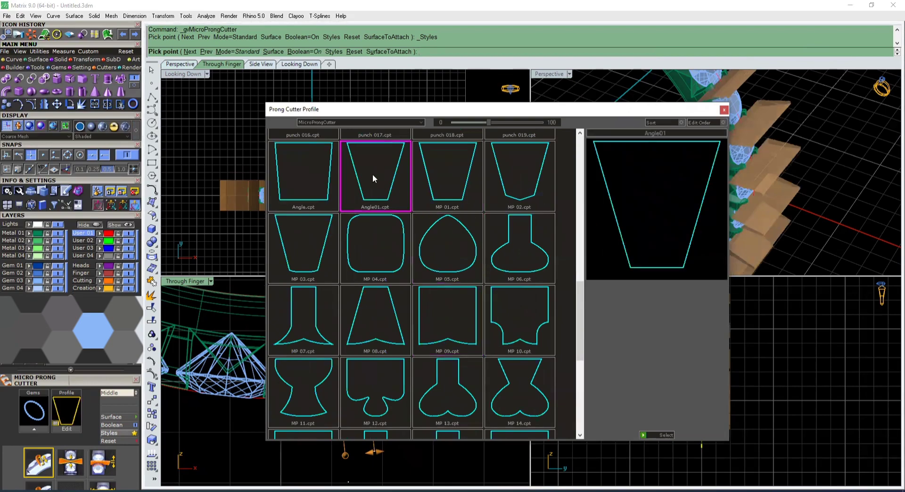
click(431, 190)
click(646, 435)
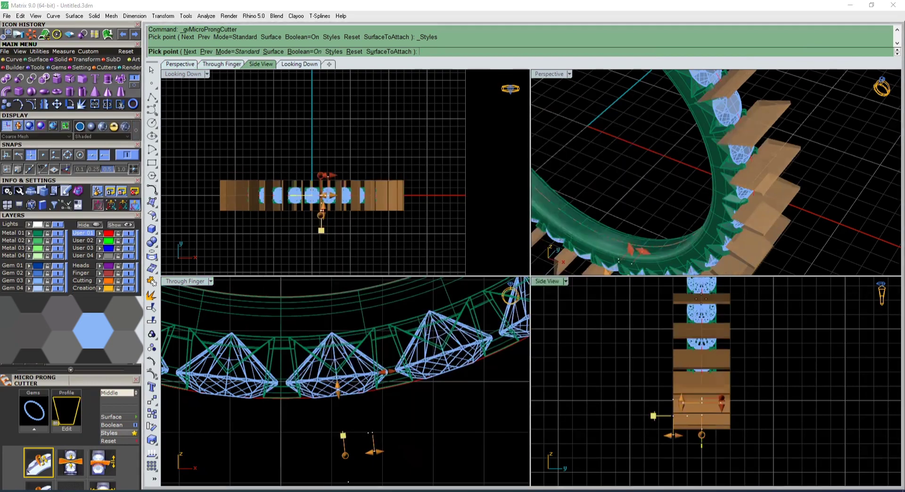
mouse_move(739, 176)
right_down()
mouse_move(706, 201)
mouse_move(756, 145)
mouse_move(777, 162)
mouse_move(746, 175)
right_up()
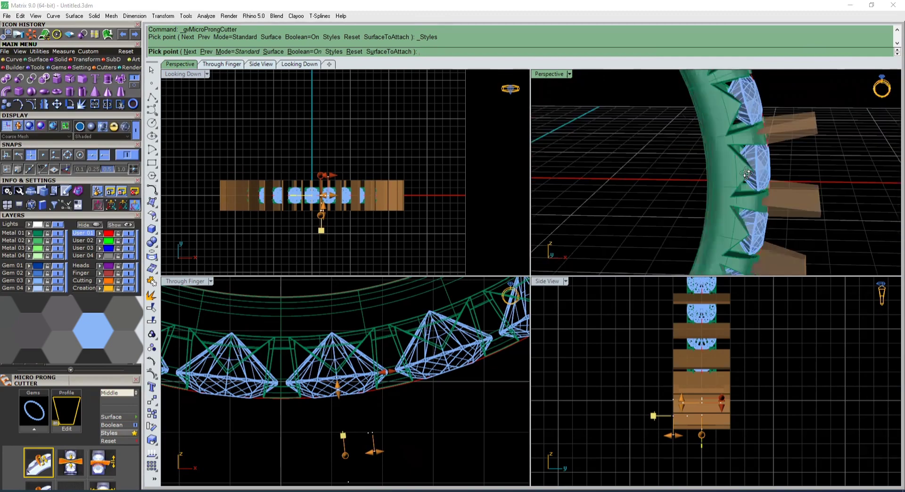
- Compare MP 03 and MP 01 in the prong cutter profile library and choose the Angle01 profile
click(67, 429)
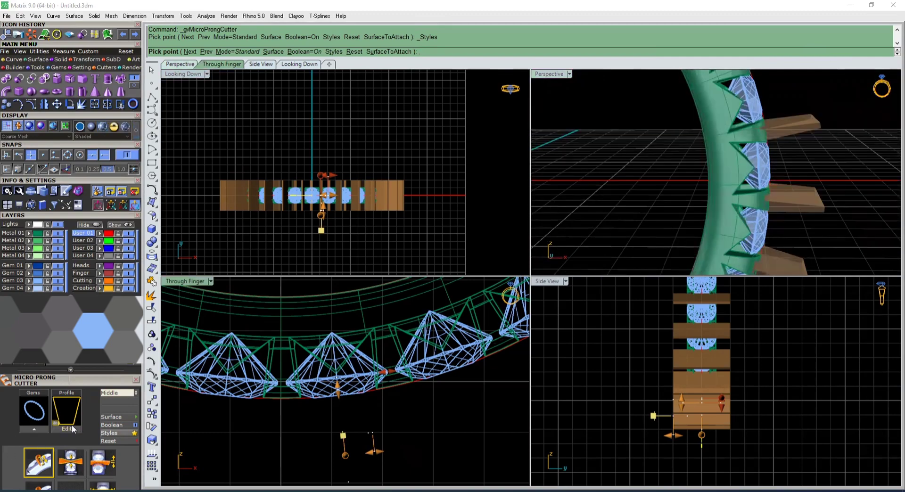
scroll(404, 338, down, 10)
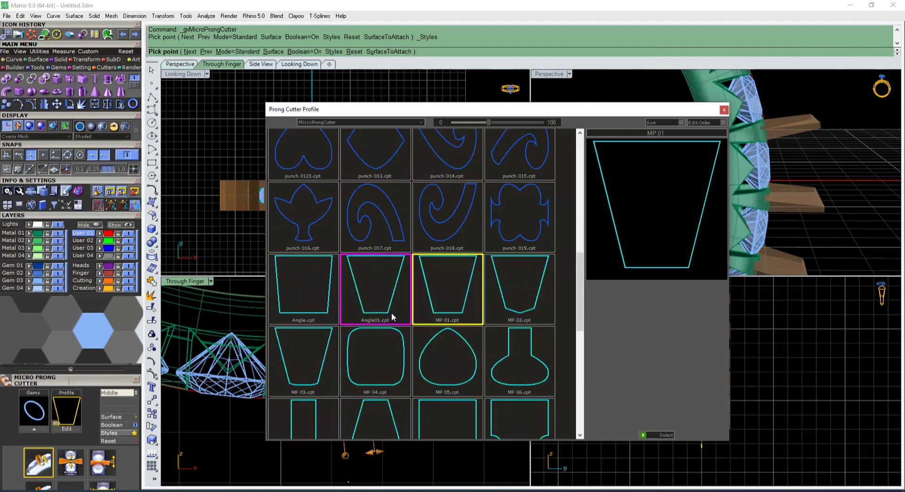
click(302, 372)
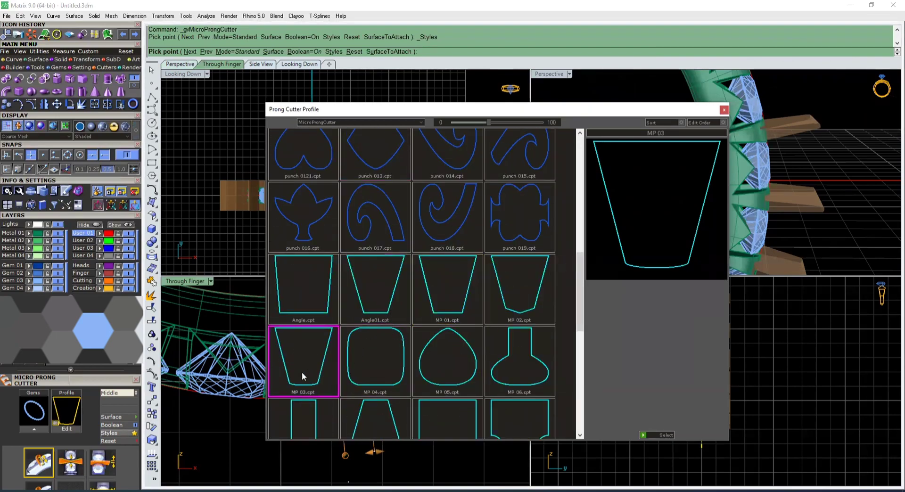
click(447, 302)
scroll(424, 321, down, 3)
scroll(409, 334, down, 3)
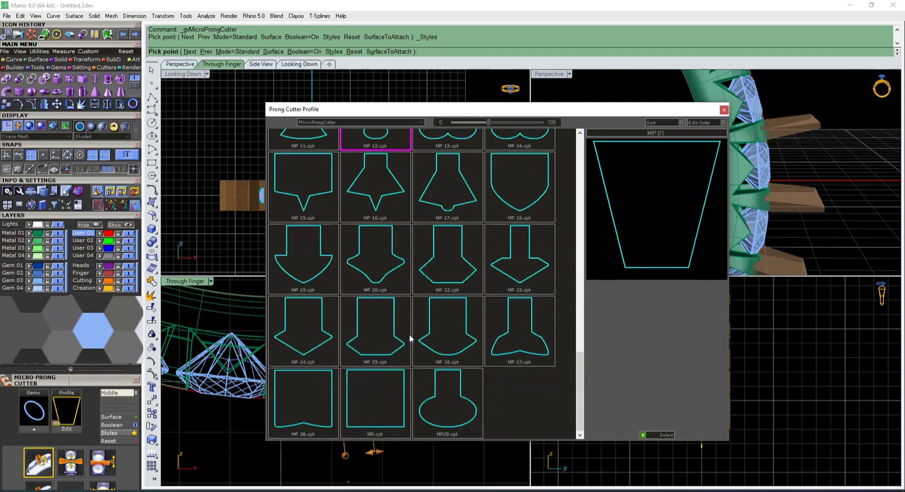
scroll(409, 335, up, 6)
scroll(411, 333, down, 2)
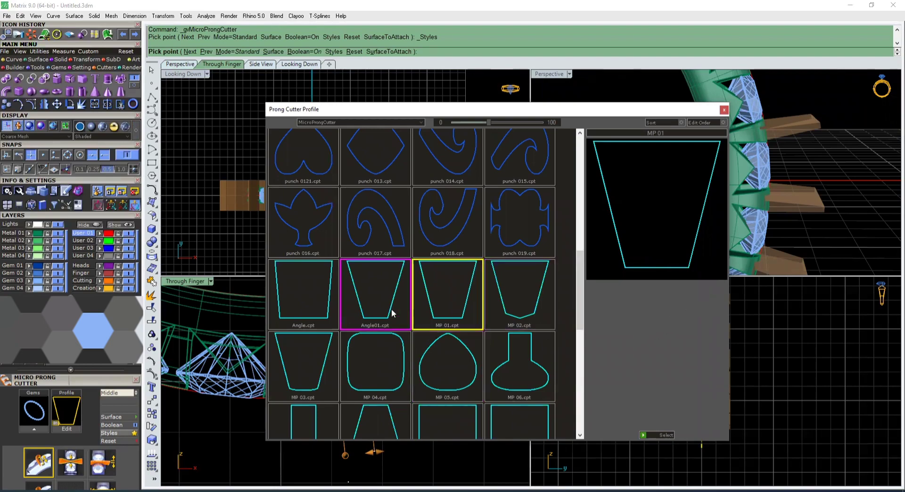
click(376, 296)
click(644, 435)
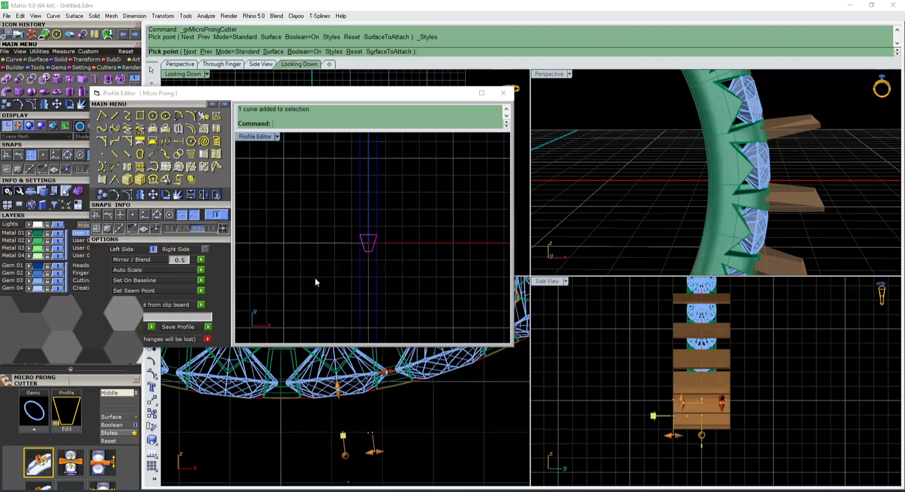
- Edit the cutter profile with its control points on, moving both lower corners outward to the vertical guides
scroll(349, 257, up, 3)
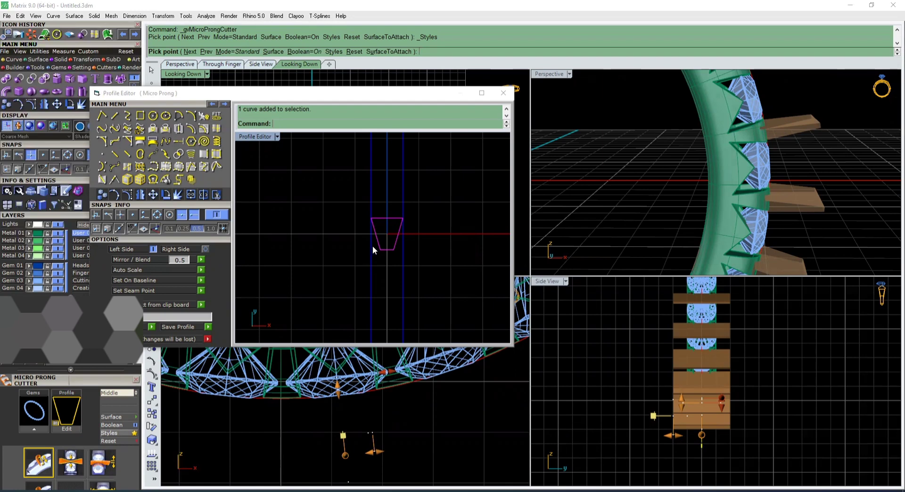
click(115, 194)
scroll(394, 253, up, 4)
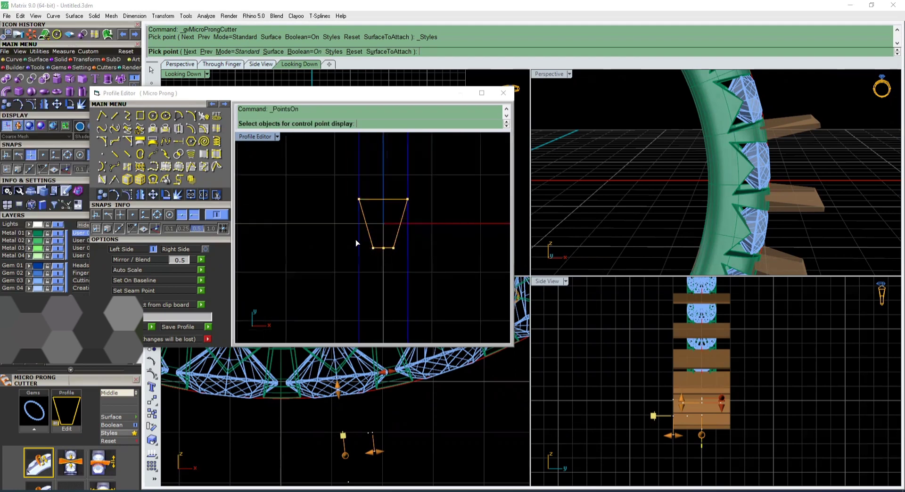
drag(353, 238, 412, 258)
scroll(369, 246, up, 3)
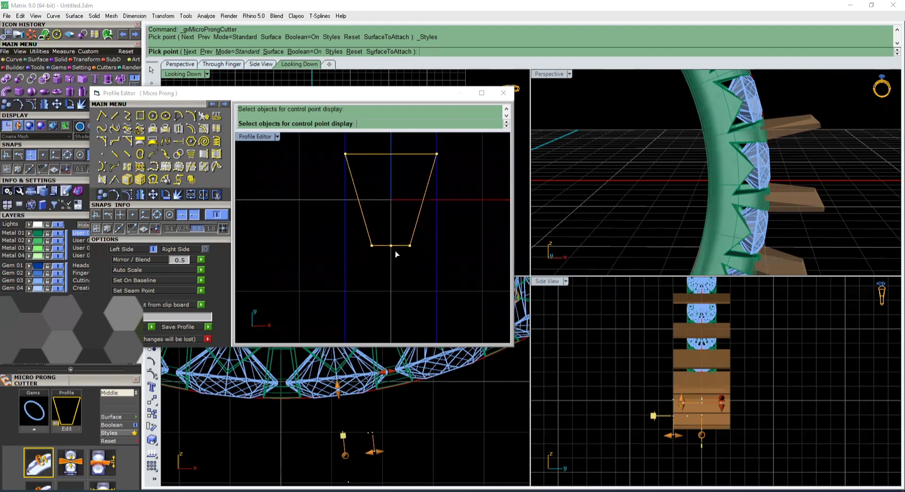
key(Return)
drag(352, 242, 443, 257)
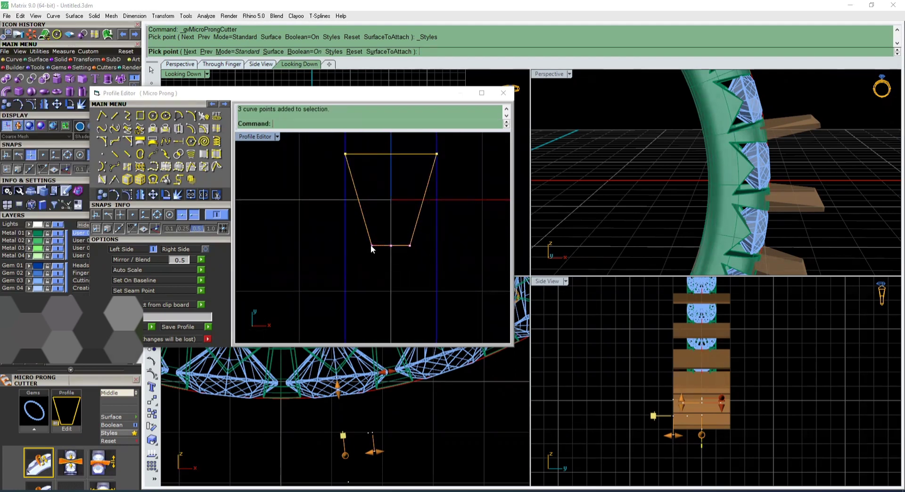
drag(370, 245, 346, 245)
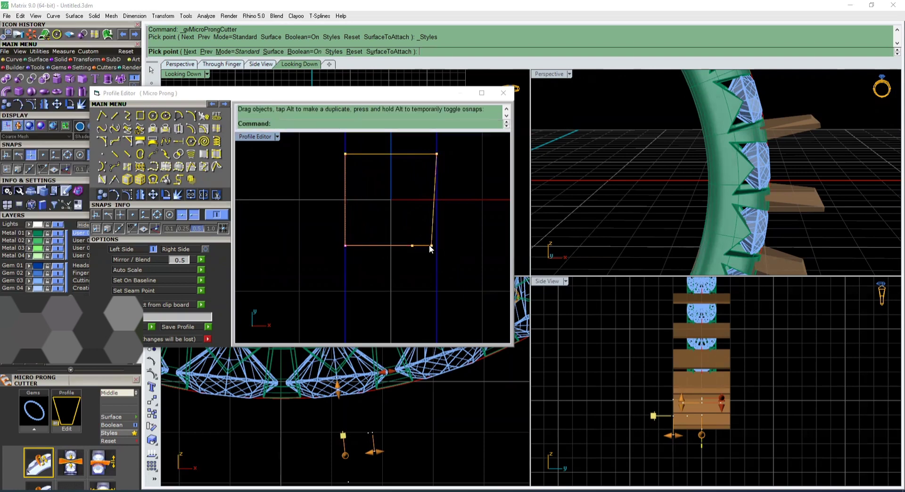
drag(432, 245, 437, 245)
- Set the grid snap to 0.25, move both upper profile corners evenly inward to form a trapezoid, and apply the edited profile
click(345, 154)
drag(345, 154, 369, 154)
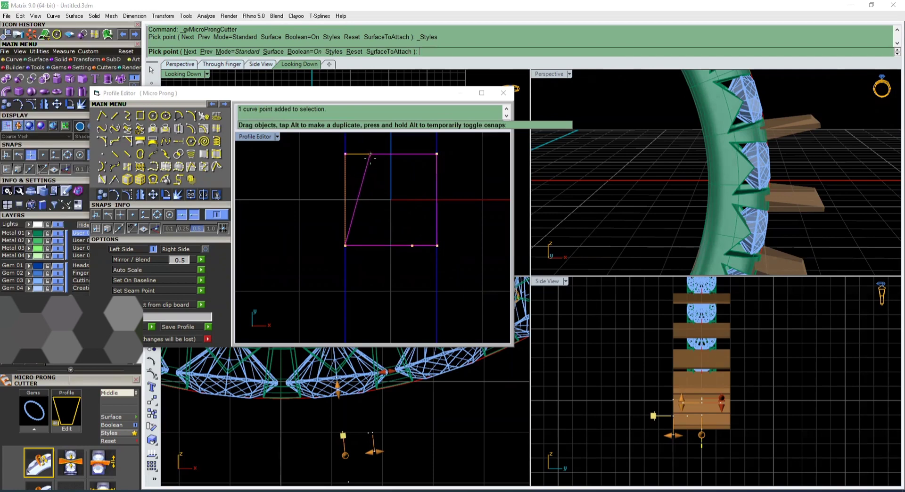
drag(370, 154, 346, 153)
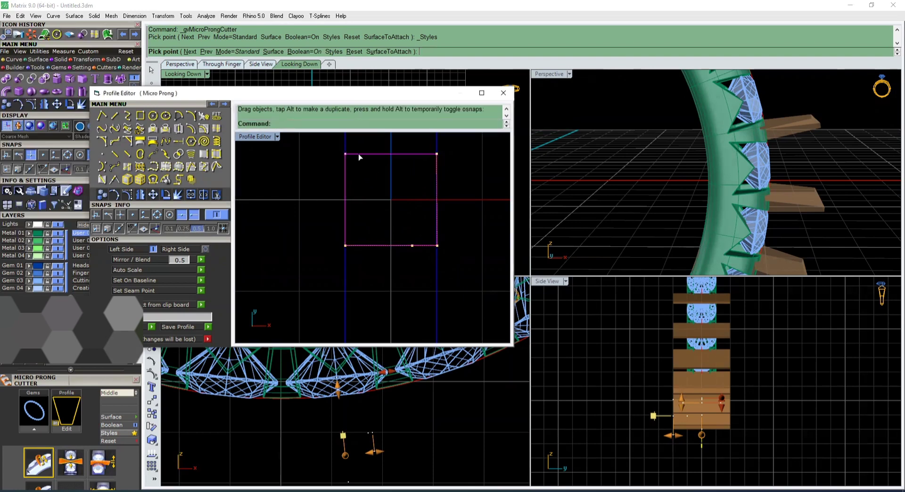
click(183, 230)
mouse_move(348, 153)
mouse_down()
mouse_move(369, 155)
mouse_move(346, 154)
mouse_up()
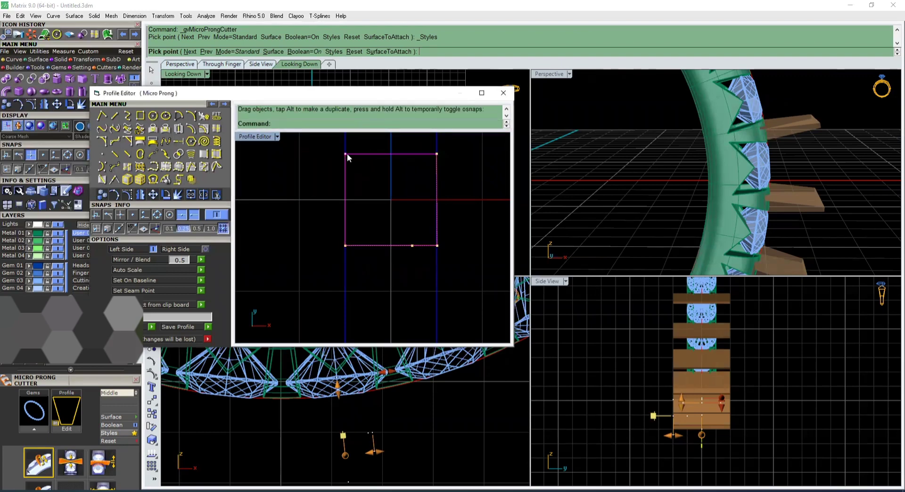
drag(345, 154, 367, 154)
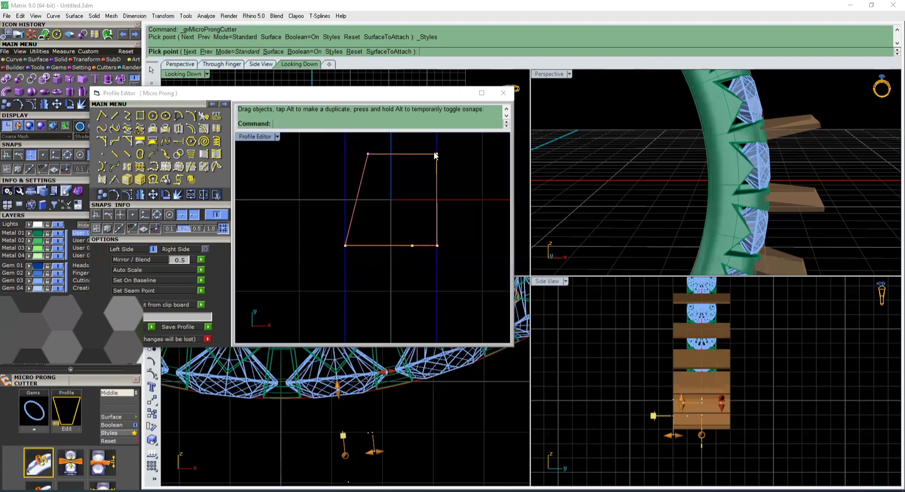
drag(437, 154, 413, 154)
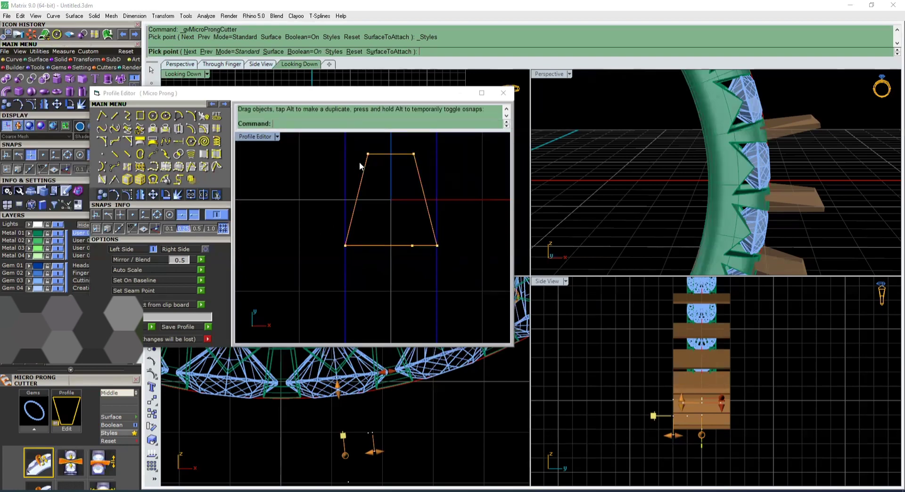
drag(316, 144, 456, 253)
click(151, 327)
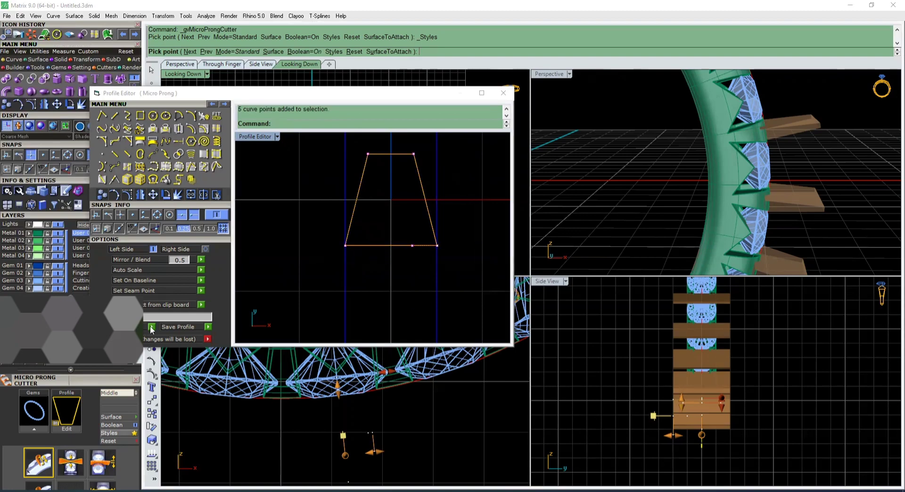
- Choose the band as the surface to cut, adjust the drop so the middle cutters reach deep between the prongs, and apply the cut
mouse_move(686, 213)
right_down()
mouse_move(683, 180)
mouse_move(687, 207)
right_up()
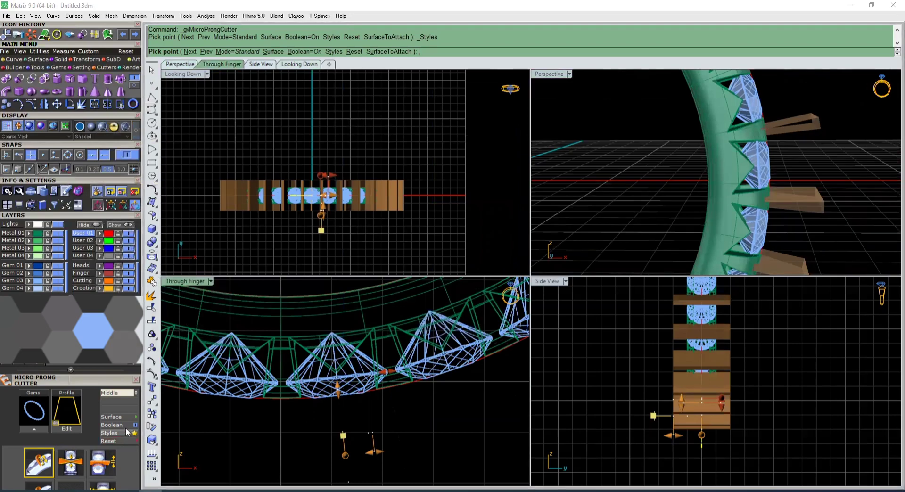
click(117, 417)
click(713, 172)
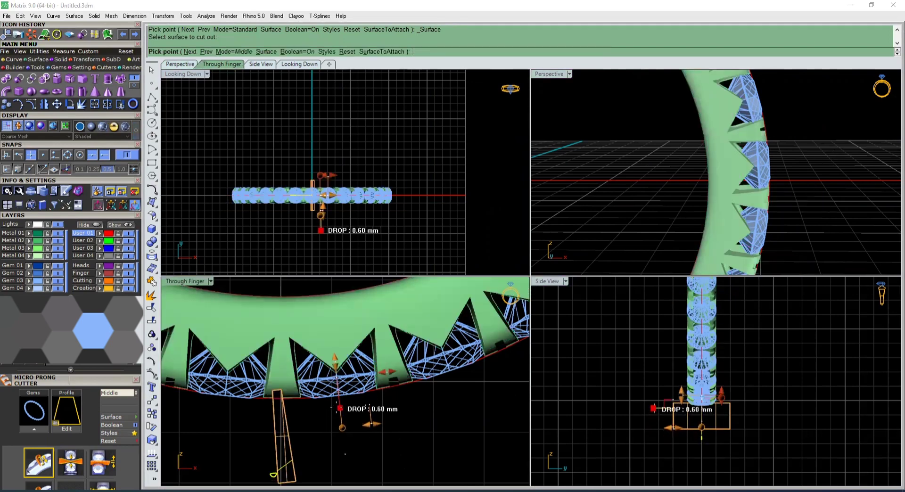
click(341, 394)
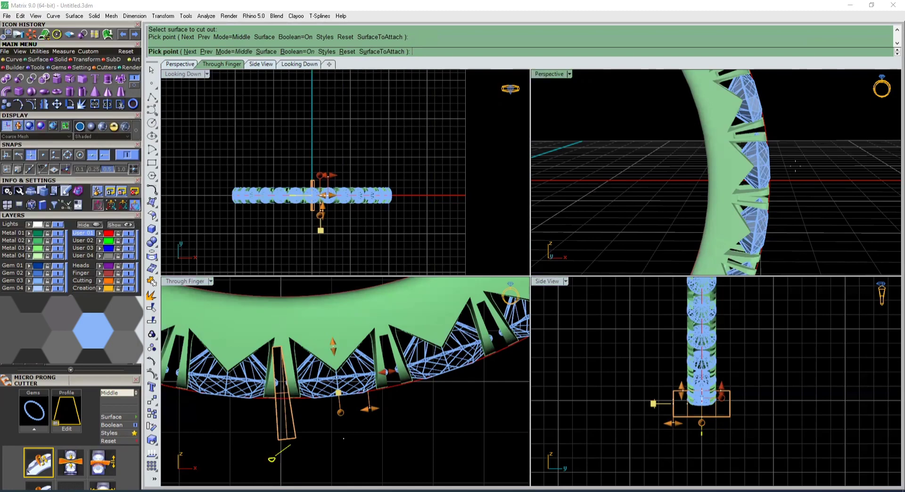
scroll(788, 171, down, 6)
scroll(769, 222, up, 4)
key(Return)
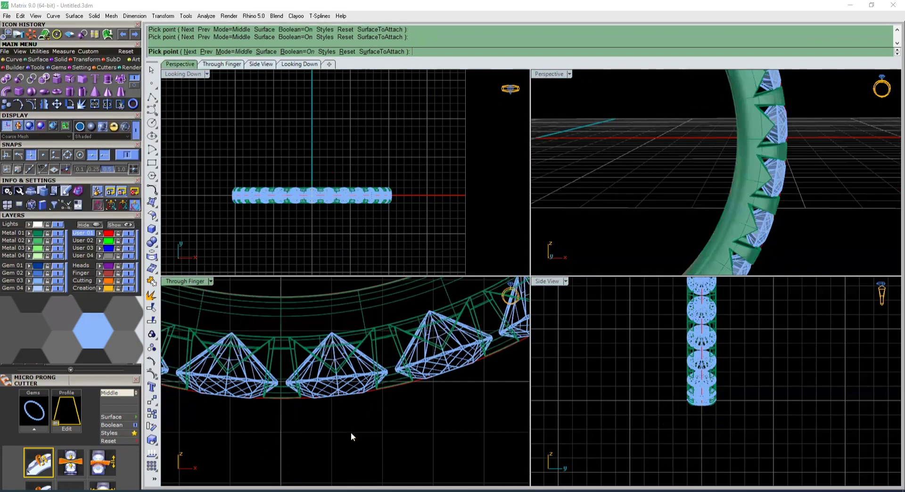
- Inspect the split prongs and gem seats in the Through Finger and Perspective views
scroll(378, 412, down, 8)
scroll(360, 367, up, 4)
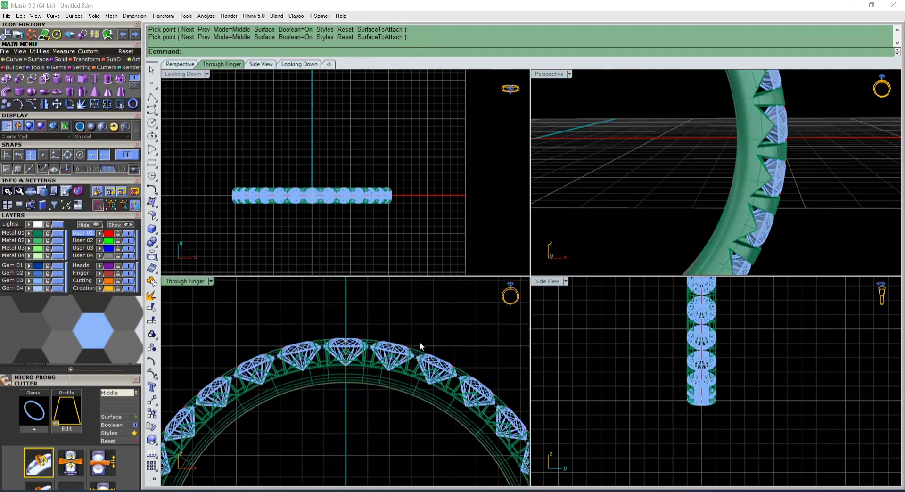
scroll(386, 369, up, 6)
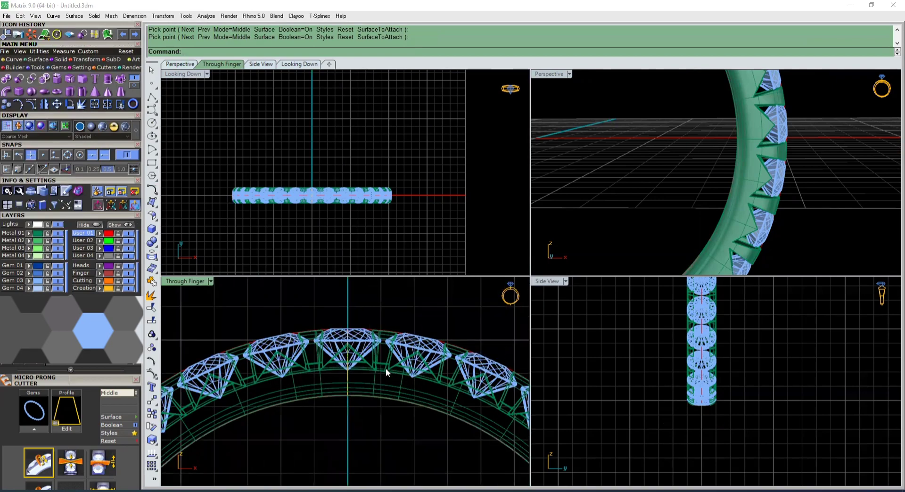
scroll(778, 192, down, 5)
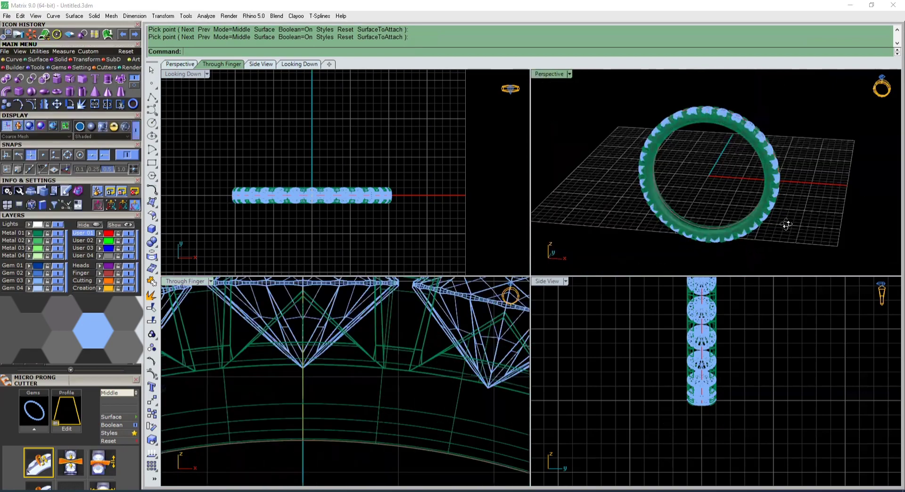
right_drag(778, 192, 743, 151)
scroll(725, 182, up, 6)
right_drag(724, 182, 749, 150)
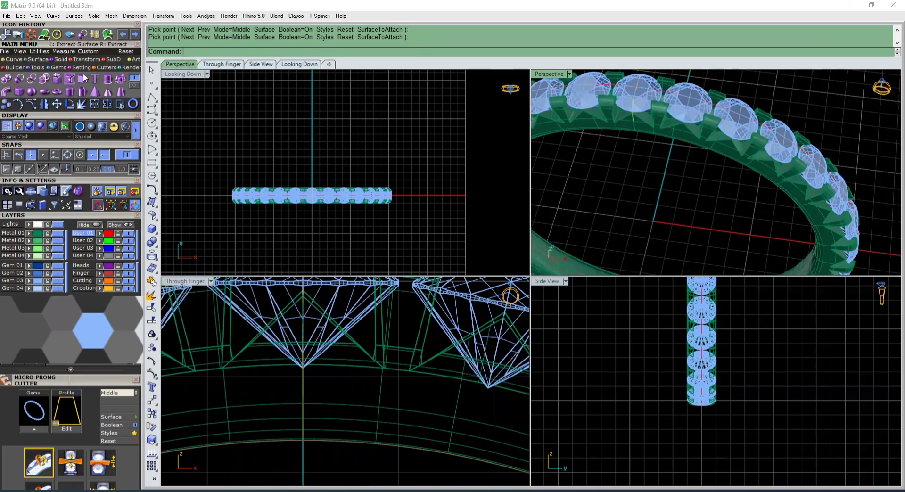
- Draw a small solid box above the top gem in the Through Finger view, extending it past the band's side in Looking Down
click(7, 60)
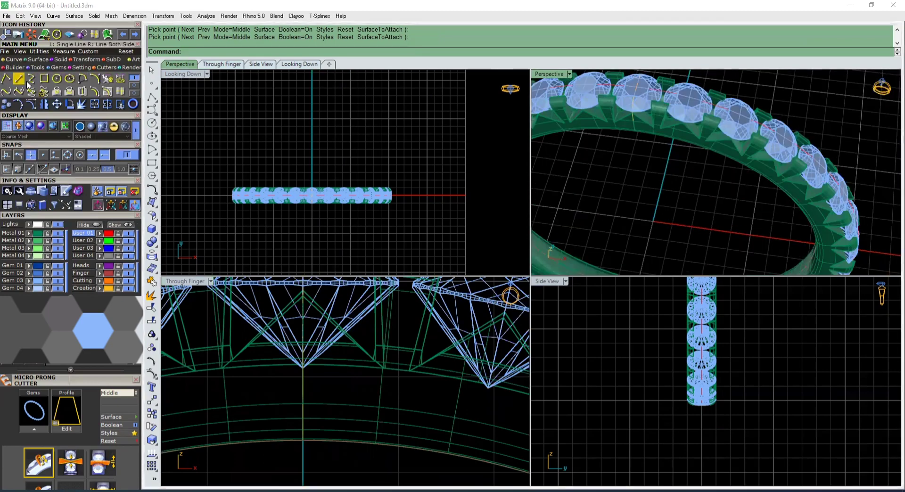
click(60, 59)
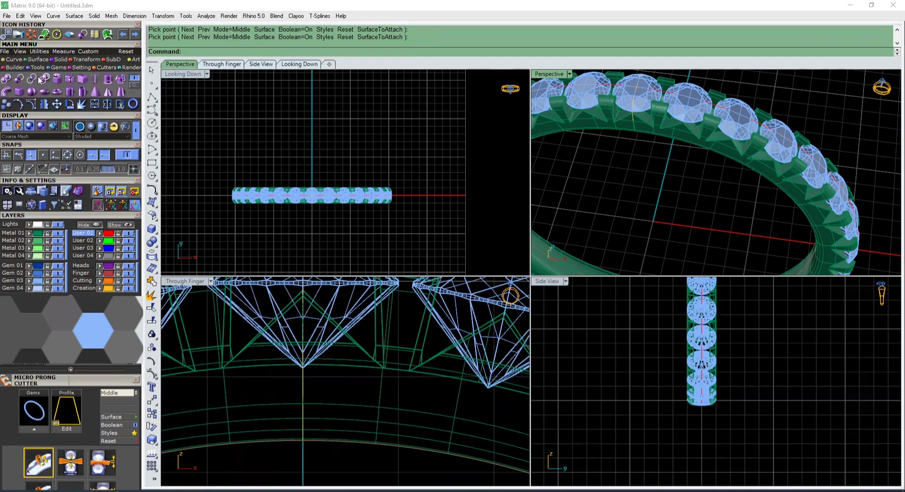
click(19, 91)
scroll(313, 359, down, 5)
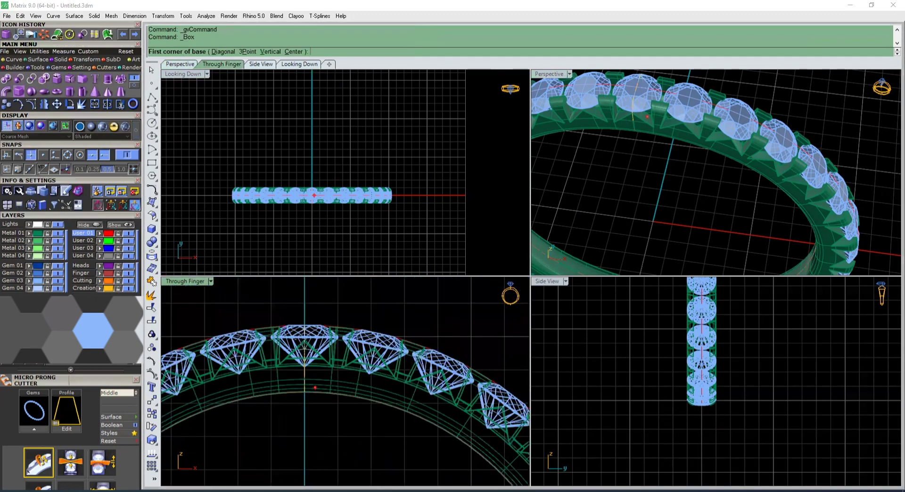
click(300, 306)
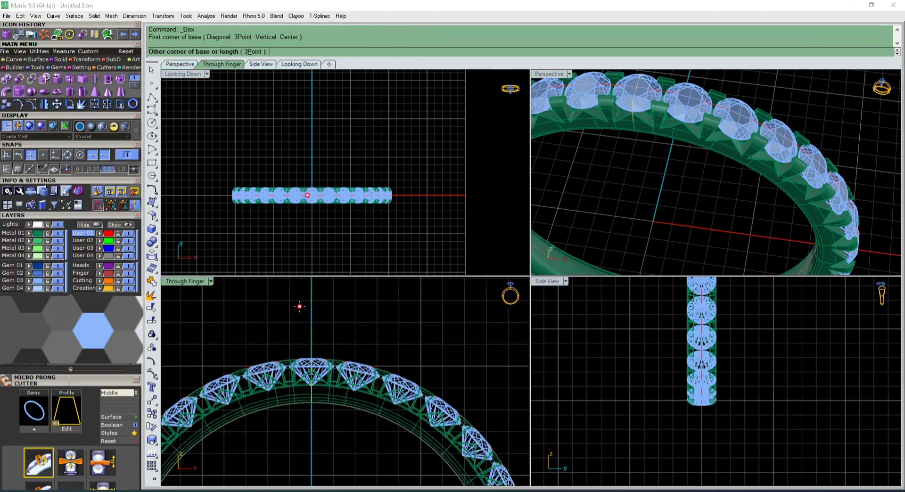
click(321, 328)
click(311, 174)
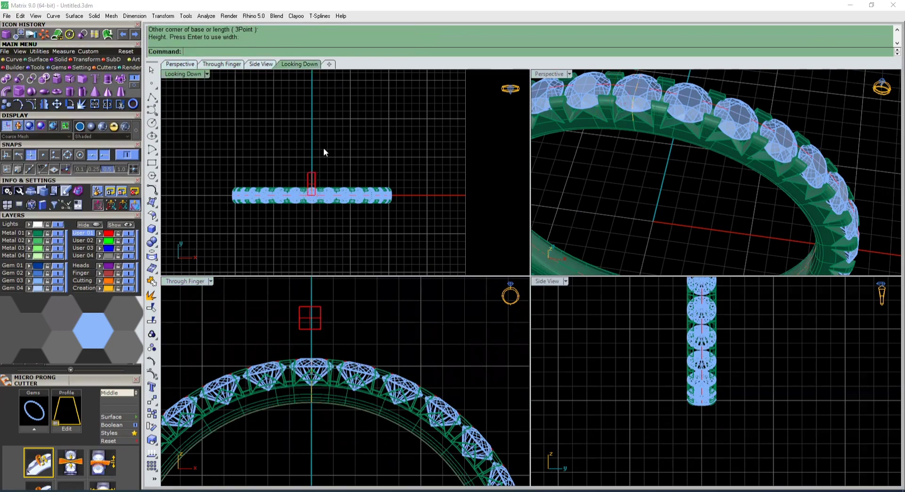
- Center the box across the band's width in Looking Down, and taper it by narrowing its lower solid points in Through Finger
drag(311, 191, 312, 212)
key(Escape)
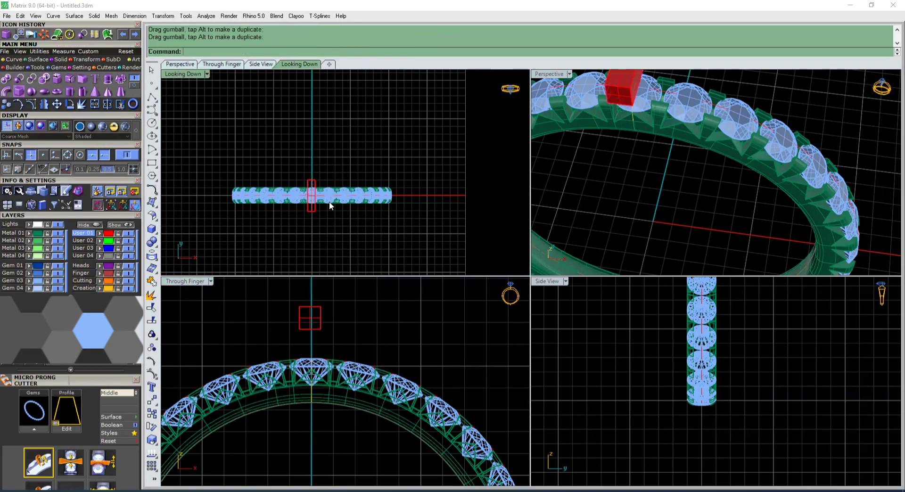
scroll(315, 306, up, 2)
scroll(292, 322, up, 1)
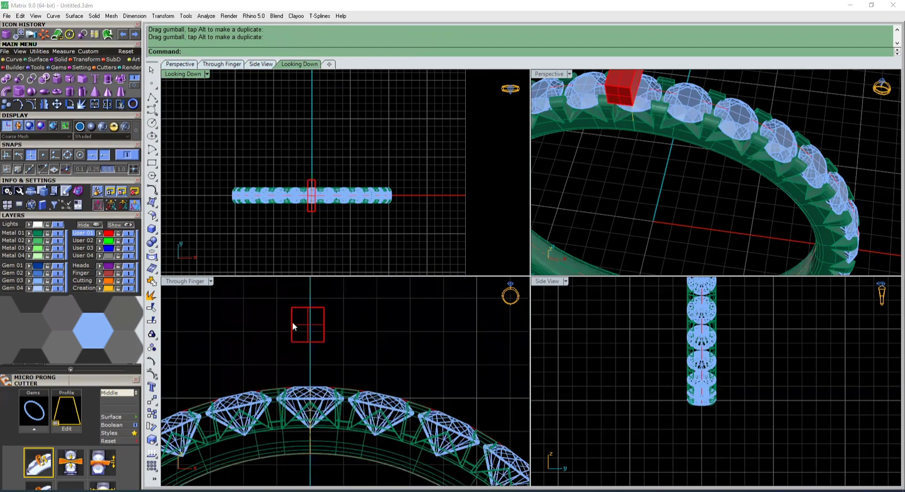
click(87, 62)
click(107, 92)
scroll(317, 325, up, 6)
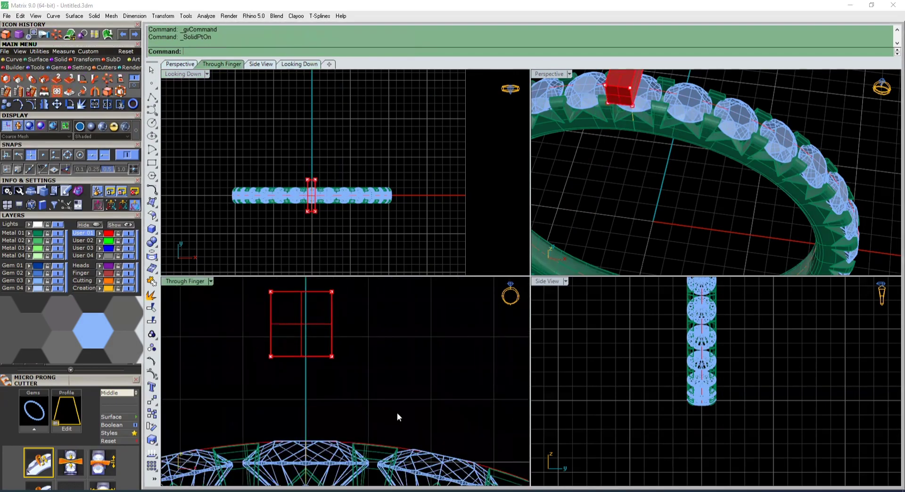
drag(397, 412, 286, 364)
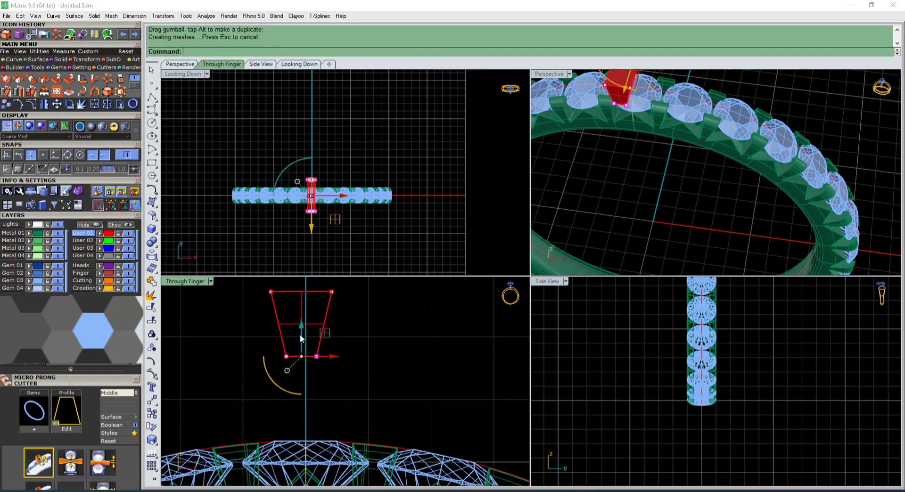
click(376, 318)
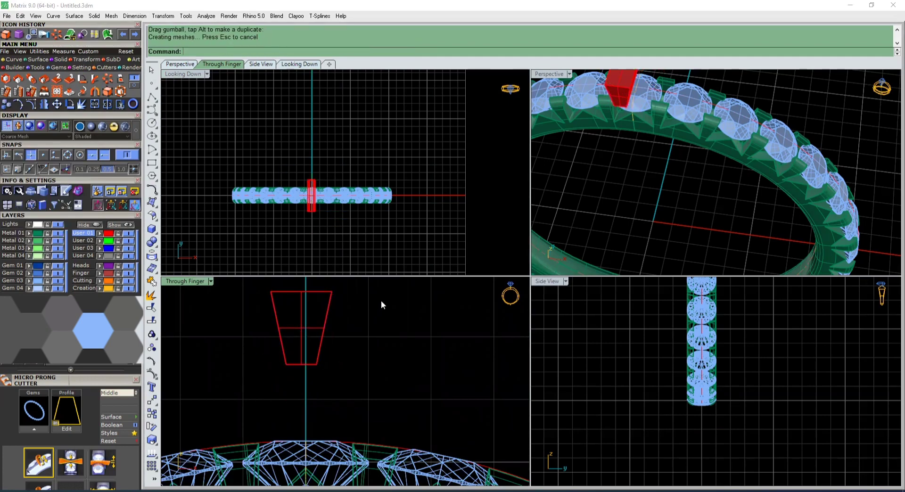
- Lower the tapered box onto the top gem, align it with the vertical axis, and narrow its width
click(305, 330)
scroll(307, 330, down, 5)
drag(306, 302, 303, 346)
scroll(295, 377, up, 10)
scroll(359, 360, up, 3)
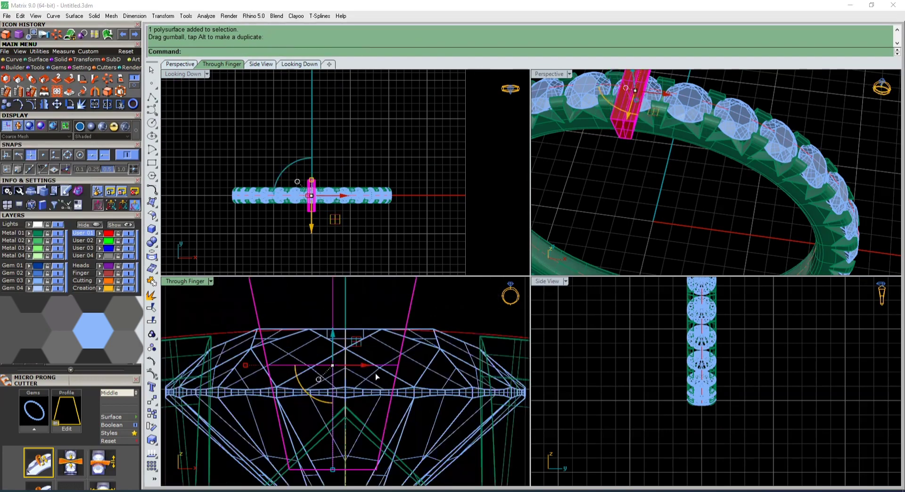
drag(378, 378, 372, 377)
scroll(346, 330, down, 5)
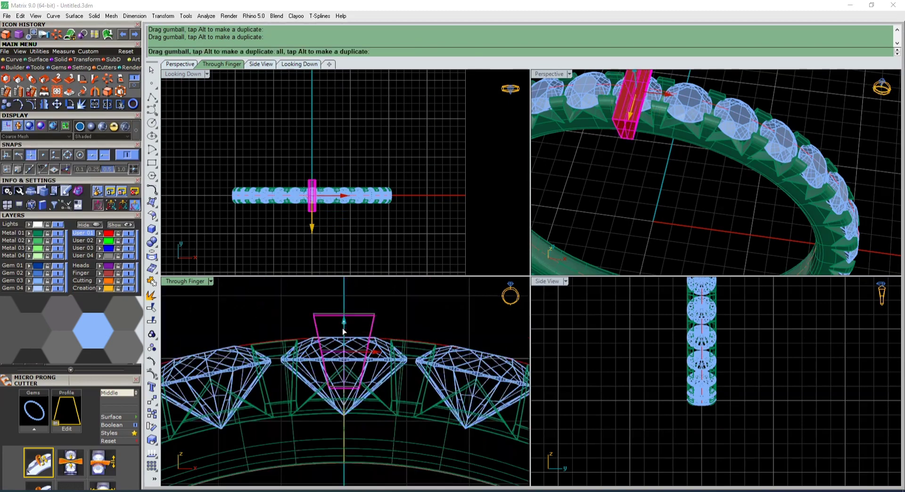
mouse_move(343, 332)
mouse_down()
mouse_move(344, 347)
mouse_move(312, 338)
mouse_up()
scroll(325, 393, up, 6)
scroll(323, 372, down, 2)
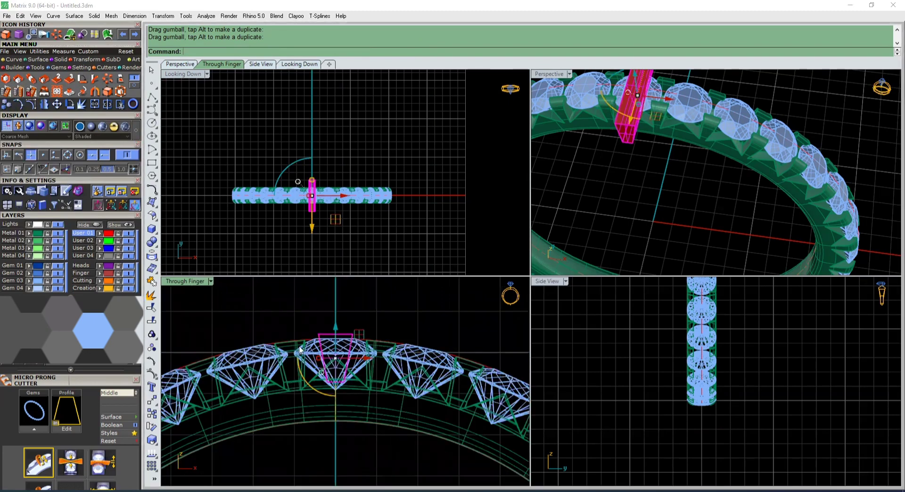
scroll(354, 408, up, 1)
scroll(354, 403, up, 2)
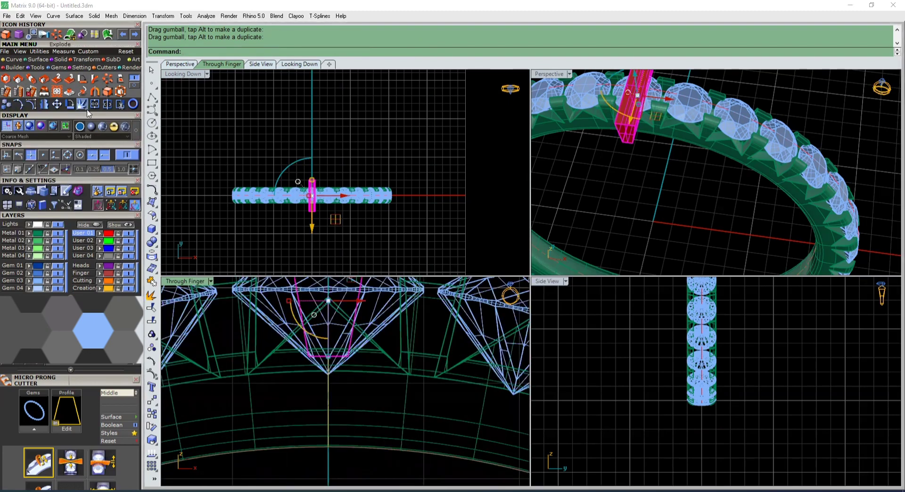
- Rotate the tapered box about the origin (0) from the top gem's axis to the prong gap beside it
click(82, 104)
text(0)
key(Return)
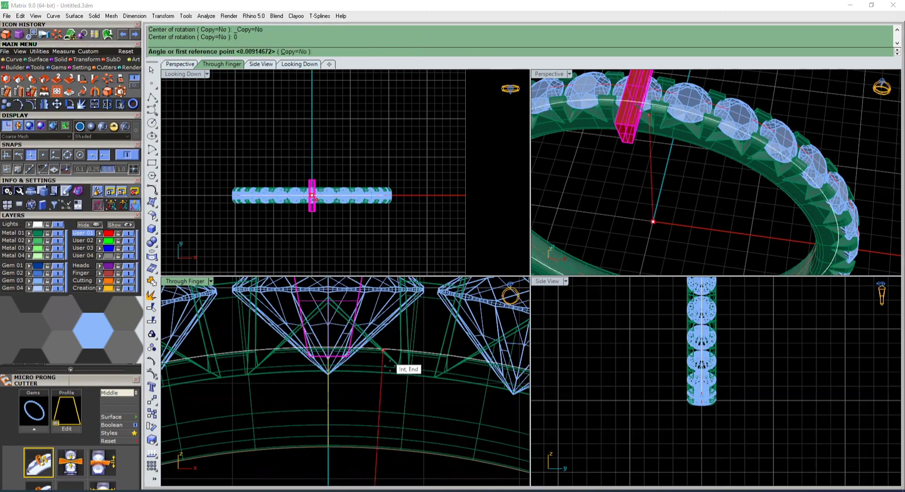
scroll(404, 372, down, 4)
scroll(349, 298, up, 2)
click(347, 298)
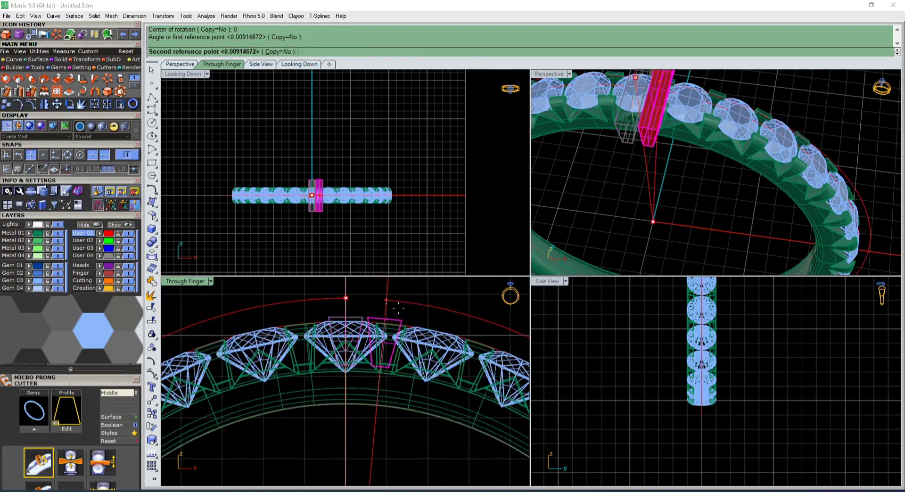
scroll(399, 307, up, 1)
scroll(386, 309, up, 1)
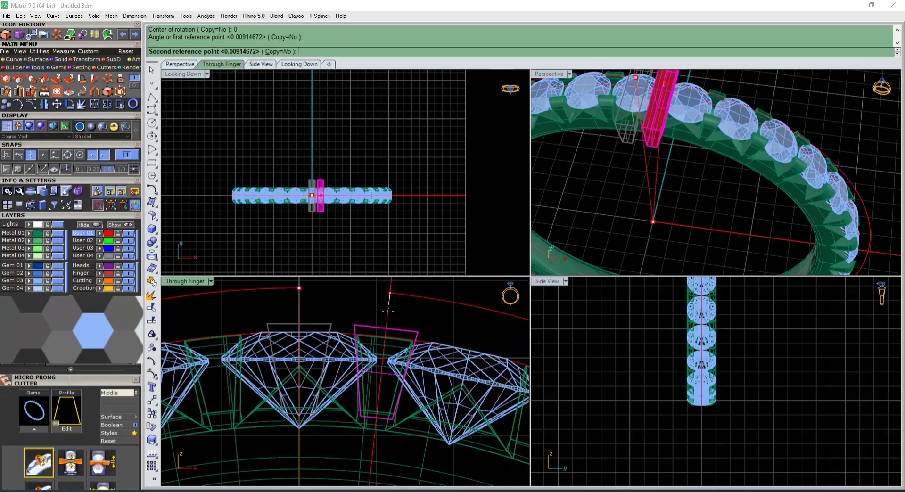
click(388, 309)
- Enlarge the rotated box's lower end by scaling its bottom solid points outward so that it spans the prong in Through Finger
click(666, 208)
right_drag(667, 208, 647, 206)
shift+right_drag(689, 78, 688, 135)
scroll(688, 134, up, 2)
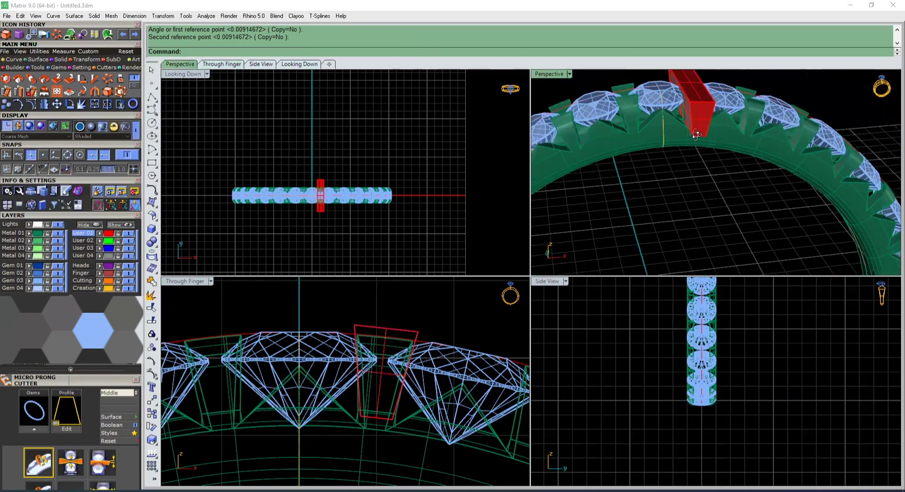
scroll(685, 129, up, 2)
click(663, 135)
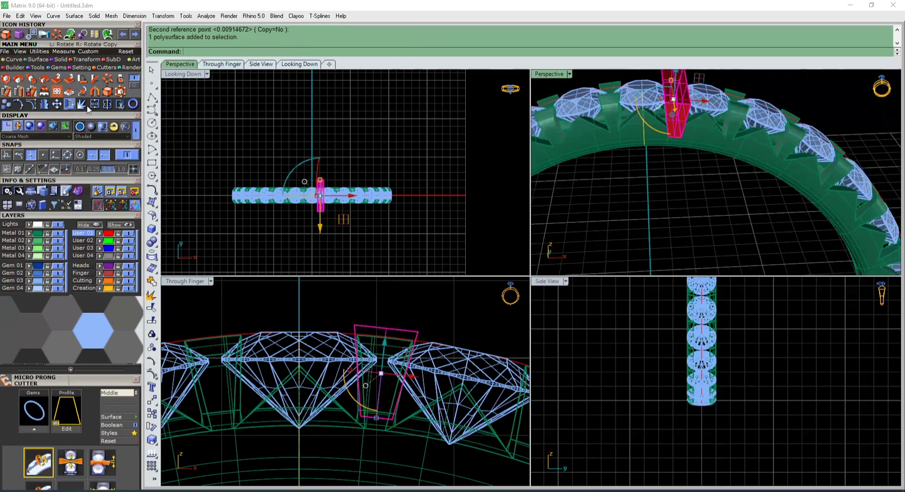
click(109, 93)
scroll(350, 400, up, 7)
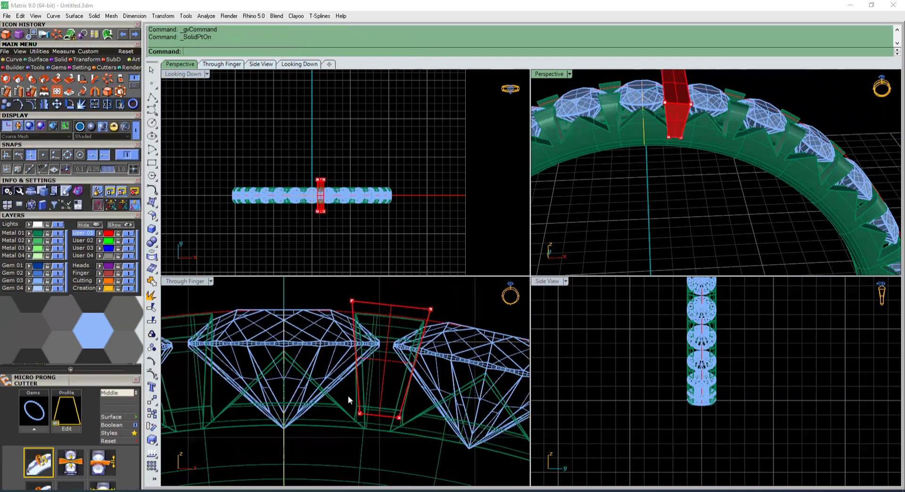
drag(447, 435, 348, 407)
scroll(363, 414, down, 5)
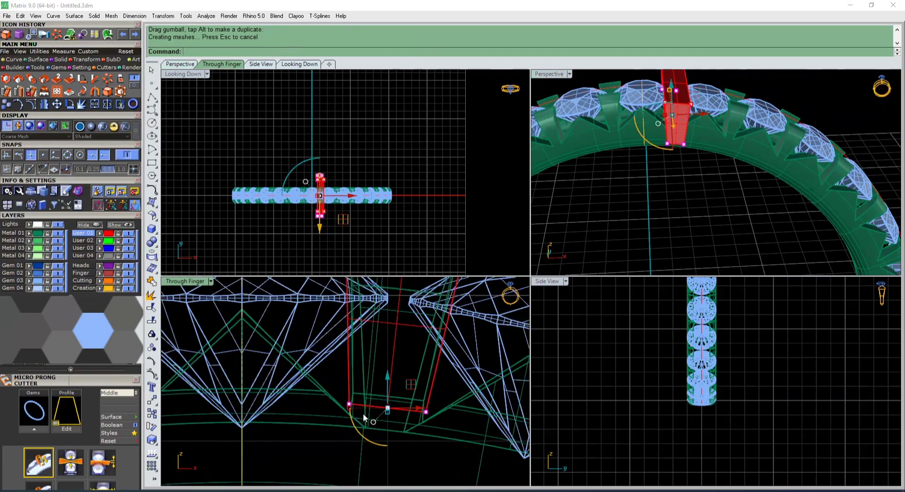
key(Escape)
key(Escape)
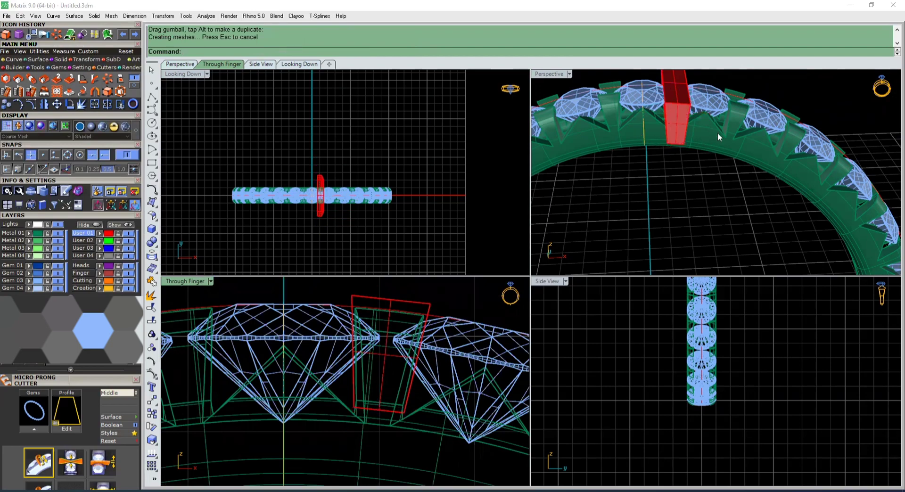
- Nudge the box slightly deeper into the band between the top gem and its neighbour
scroll(717, 137, up, 2)
scroll(674, 155, up, 4)
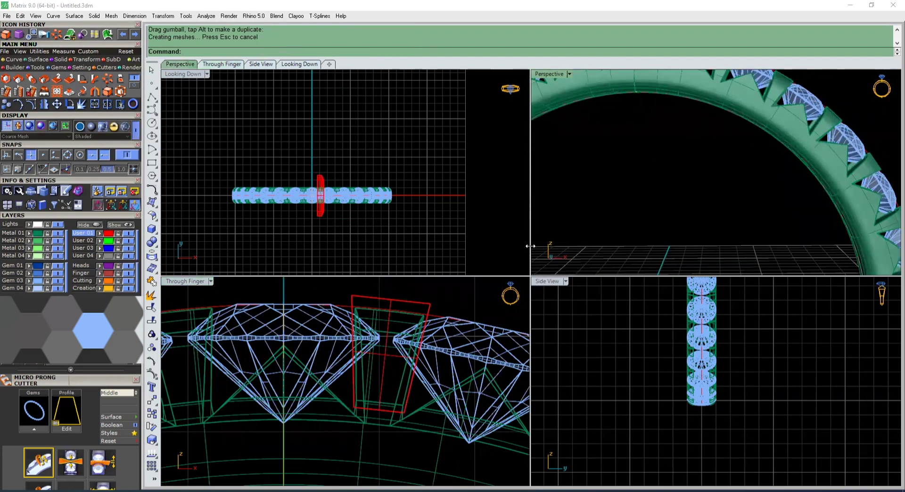
click(389, 320)
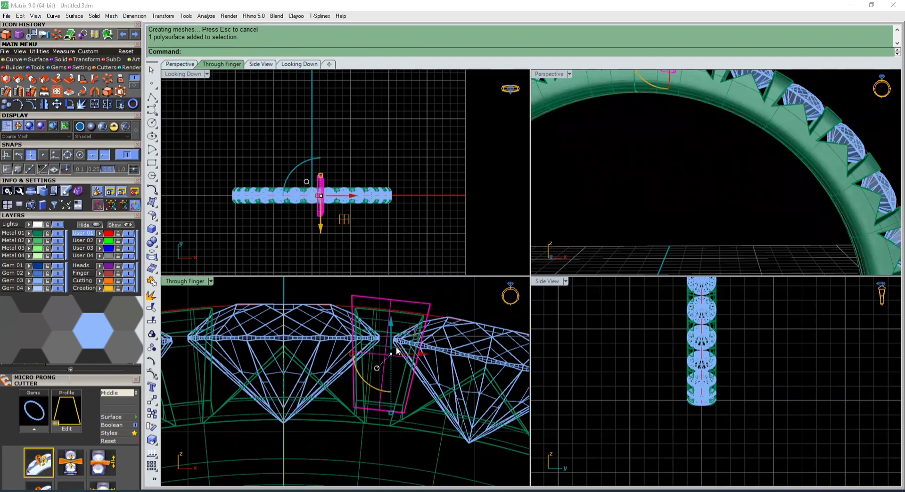
scroll(396, 348, up, 2)
drag(413, 331, 413, 334)
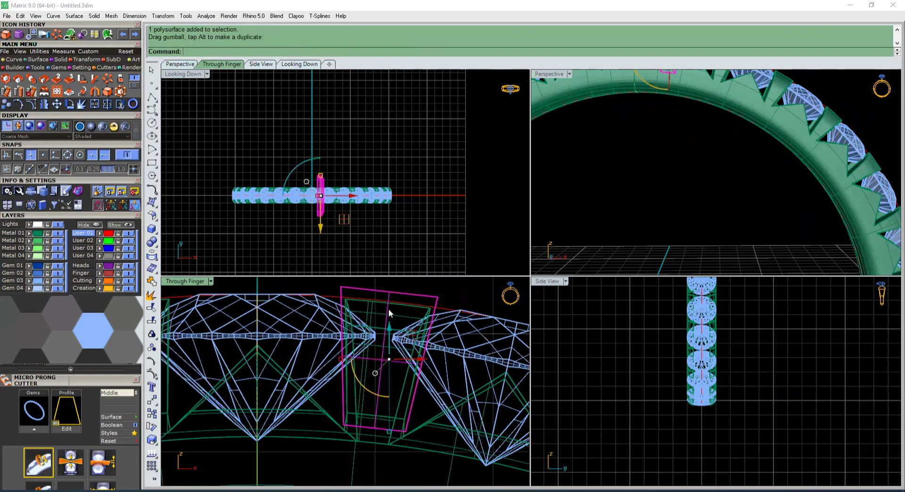
- Polar array the box around the origin (0) in Through Finger with 29 items over 360 degrees
scroll(389, 310, down, 15)
click(175, 99)
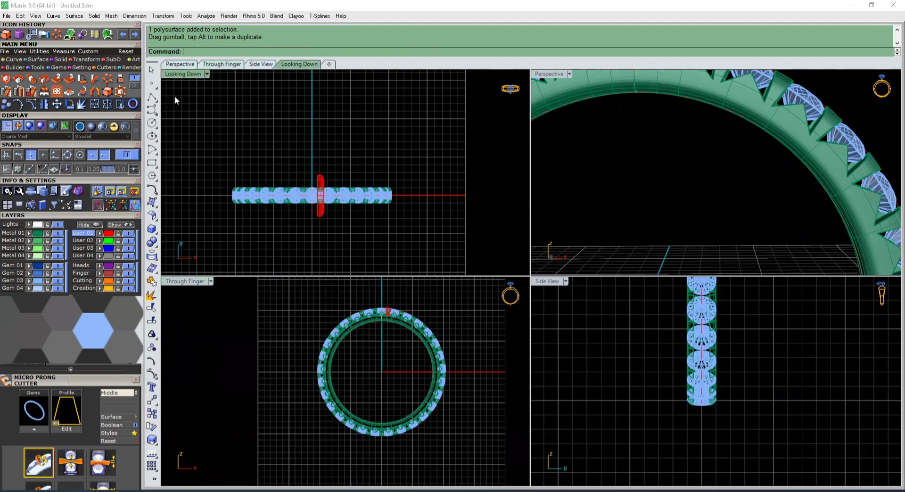
click(58, 68)
click(108, 94)
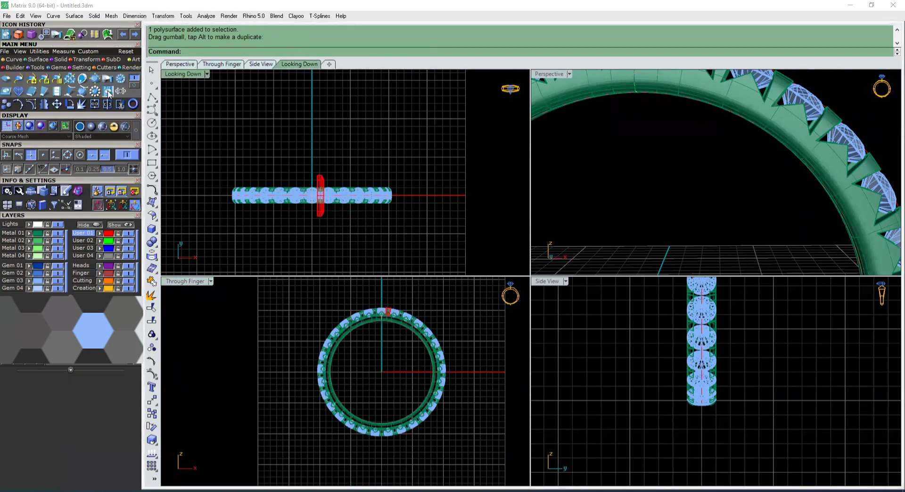
scroll(390, 312, up, 5)
click(393, 303)
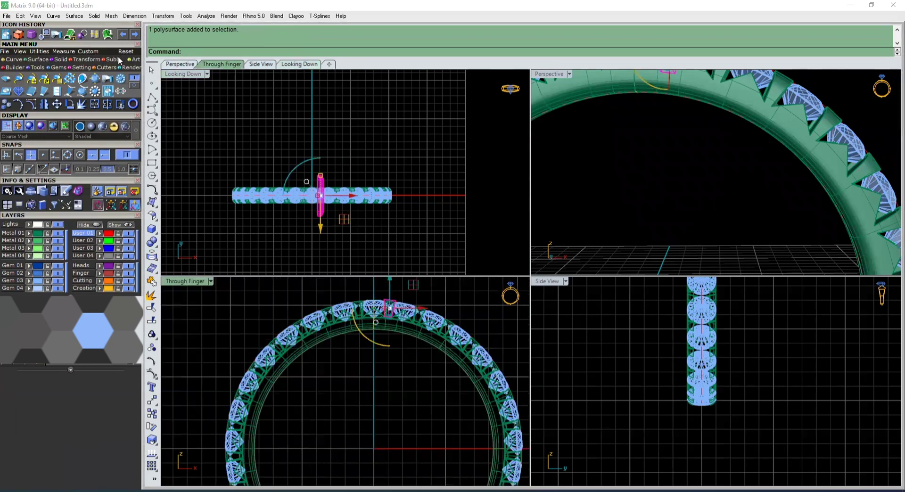
click(90, 61)
click(109, 81)
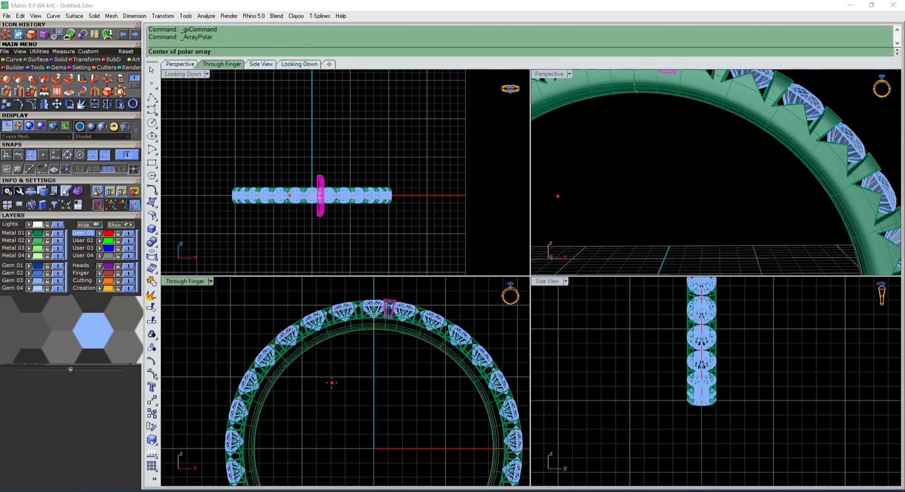
text(0)
key(Return)
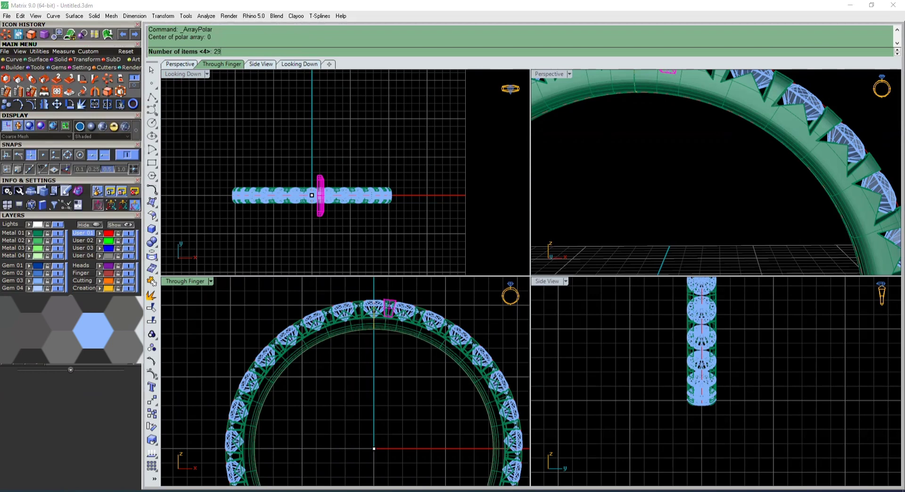
key(Return)
key(Return)
key(Return)
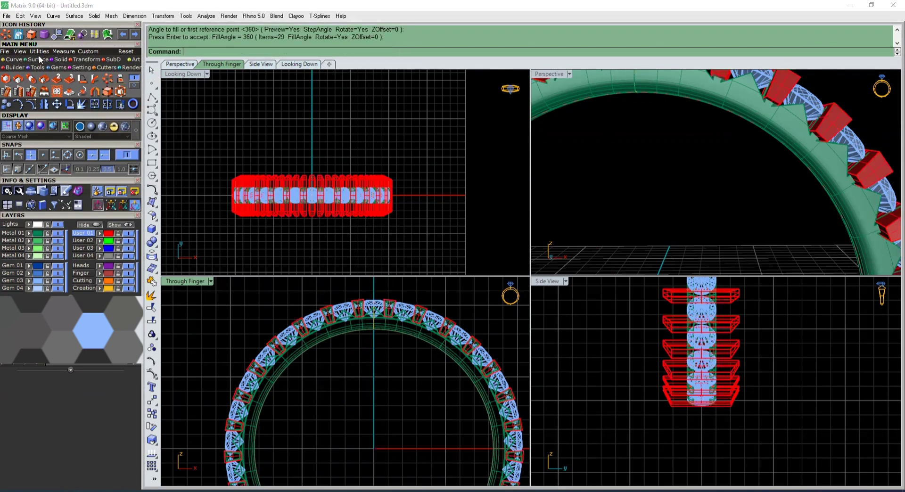
- Try a Boolean difference that subtracts all the arrayed red boxes on User 01 from the green band
click(53, 58)
click(82, 36)
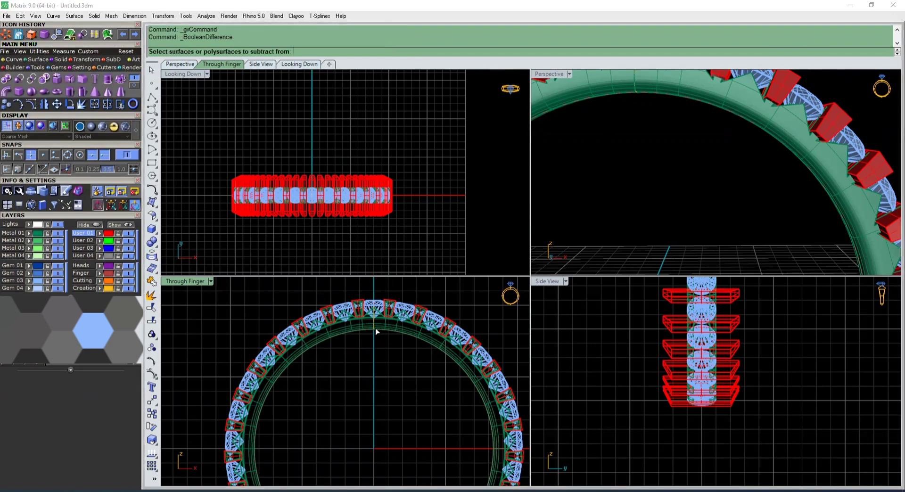
scroll(376, 332, up, 2)
click(398, 323)
key(Return)
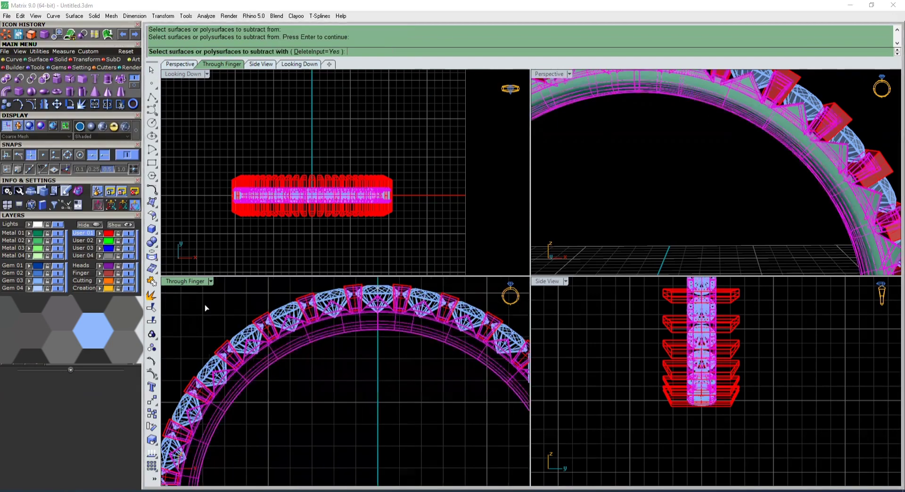
click(101, 234)
right_click(331, 159)
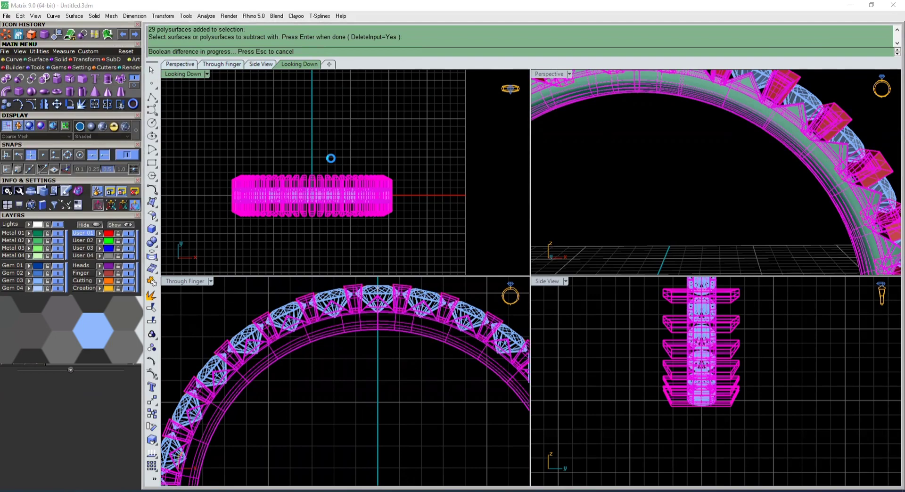
- Inspect the cut band from several angles in Perspective, checking the prongs and the metal between the gems
scroll(652, 179, down, 5)
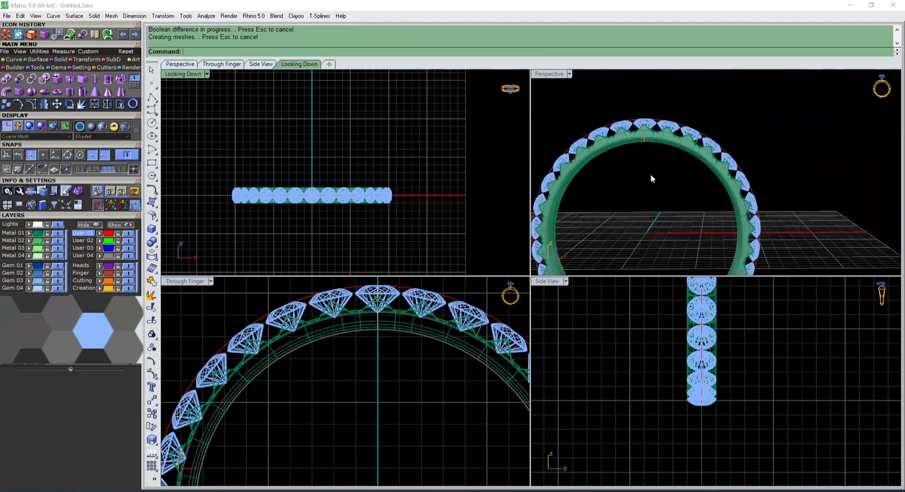
right_drag(718, 123, 669, 210)
scroll(667, 180, up, 5)
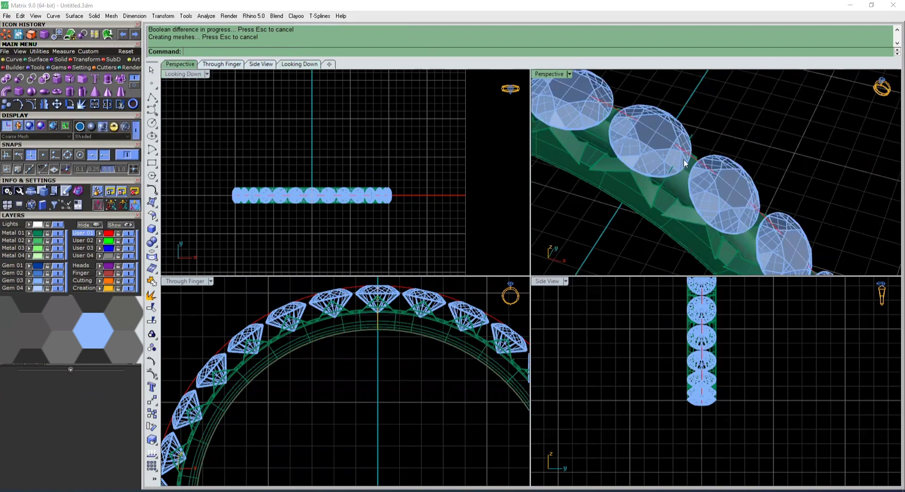
scroll(683, 155, up, 3)
click(751, 124)
click(753, 104)
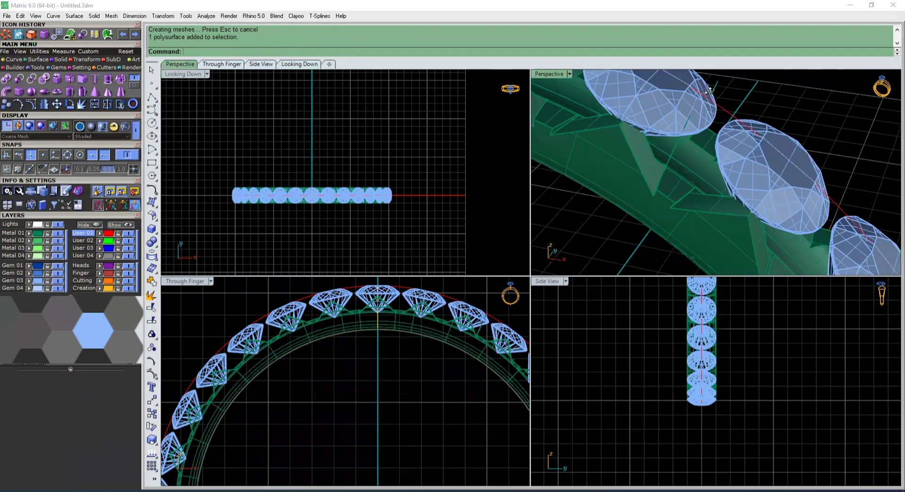
scroll(712, 147, down, 3)
right_drag(717, 131, 785, 163)
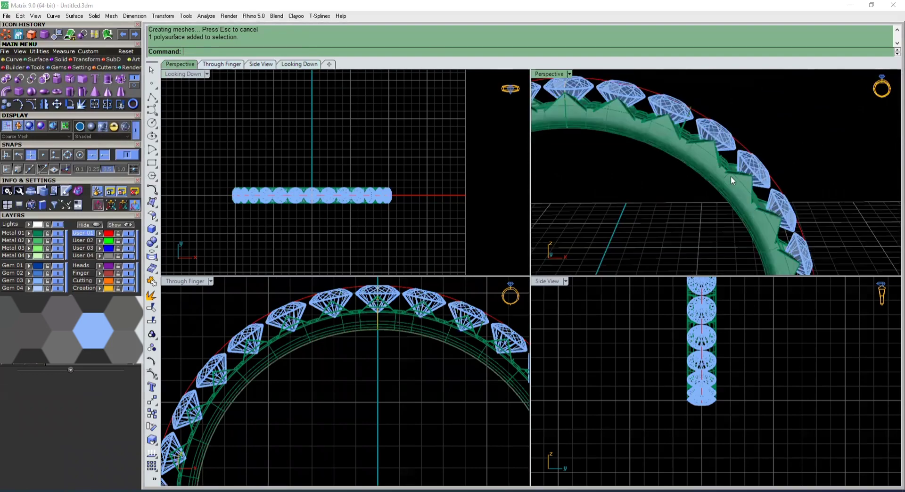
right_drag(734, 179, 717, 179)
- Undo the last Boolean difference and try adjusting a single arrayed red box with the gumball in Through Finger
key(ctrl+z)
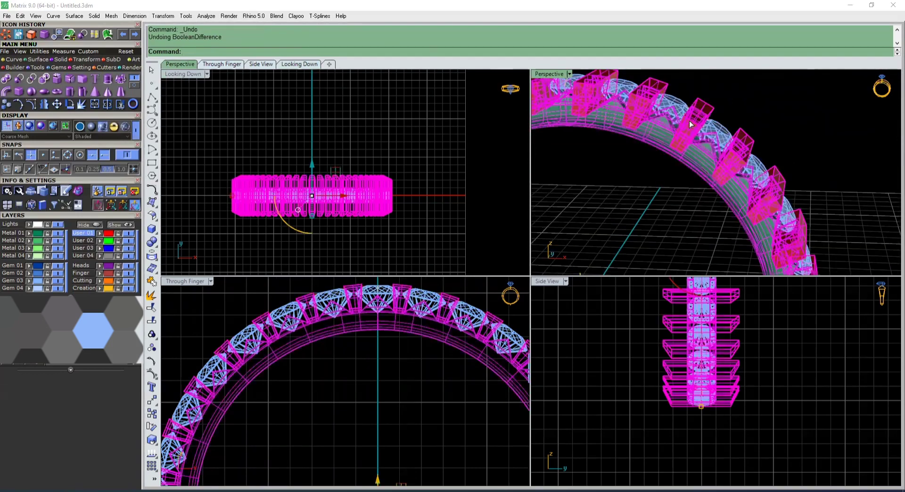
click(691, 124)
scroll(409, 348, down, 2)
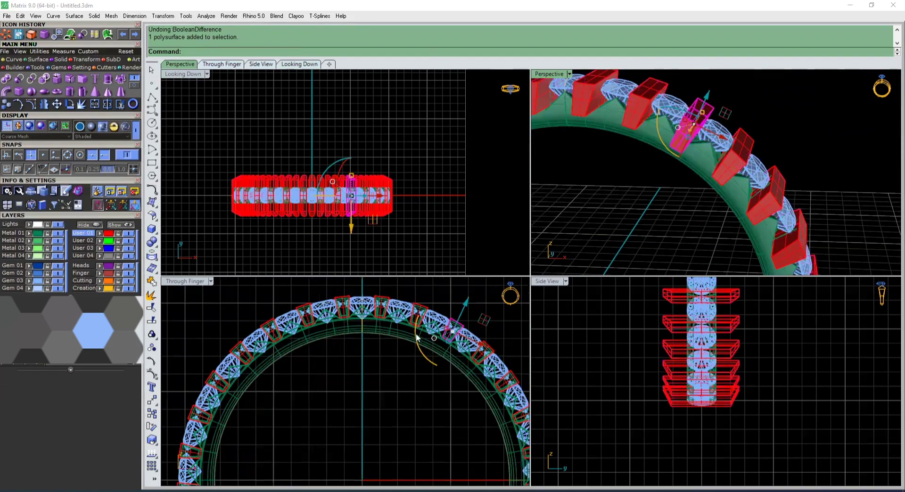
scroll(417, 337, up, 3)
scroll(409, 299, up, 3)
click(408, 297)
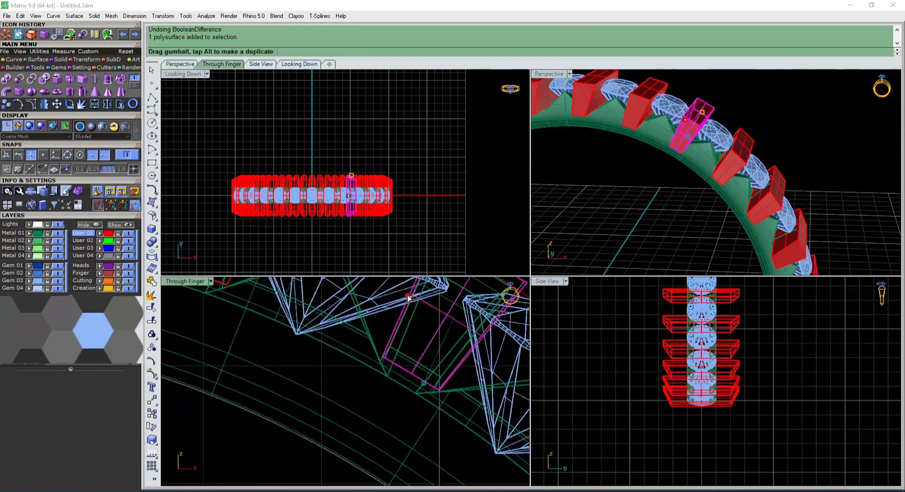
scroll(337, 406, down, 6)
key(Escape)
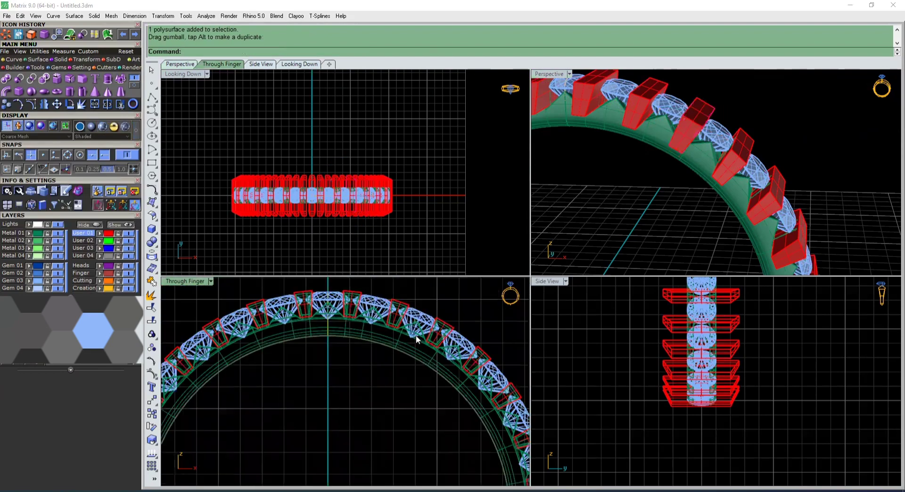
- Subtract all the arrayed red boxes on User 01 from the green band with a Boolean difference
click(83, 37)
click(660, 141)
key(Return)
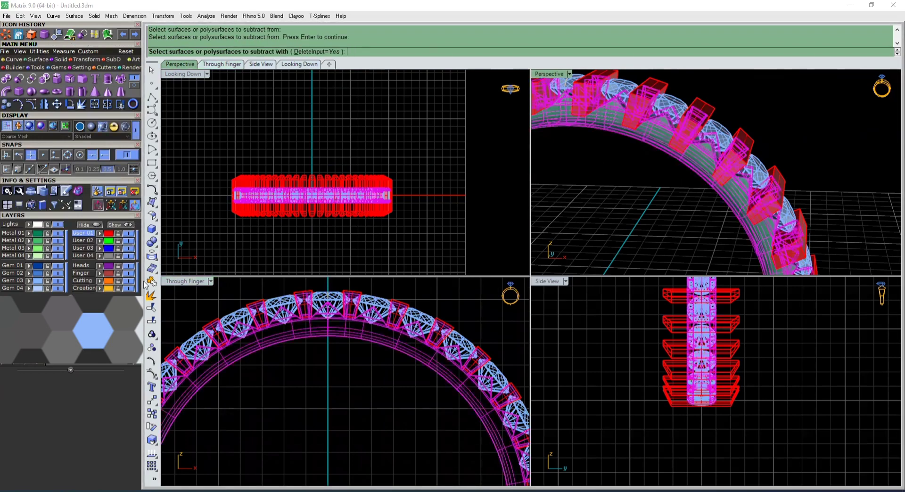
click(106, 234)
right_drag(413, 130, 412, 114)
key(Return)
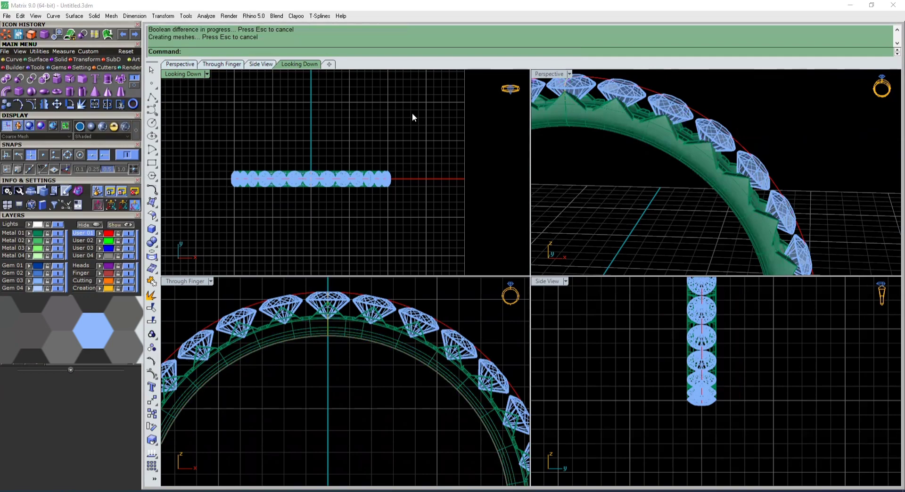
right_drag(660, 141, 666, 106)
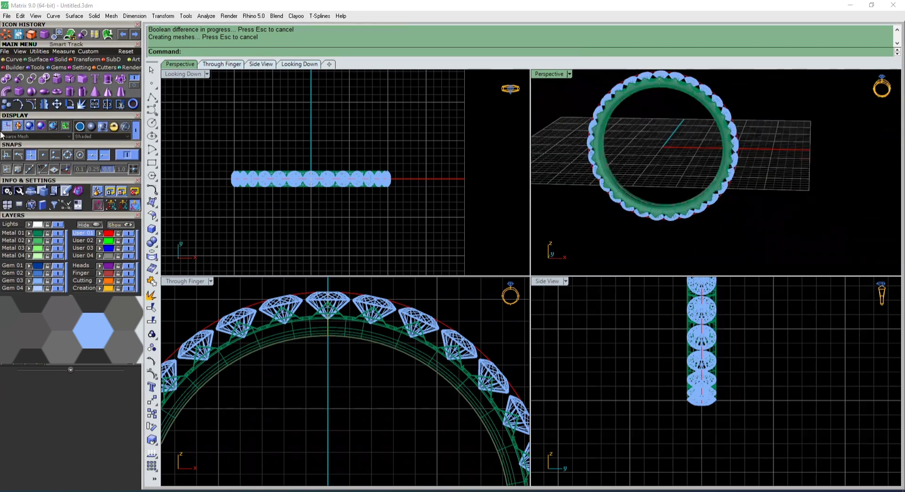
- Load a round 2.1 mm diamond with Gem Loader and move it clear of the band in Looking Down
click(58, 68)
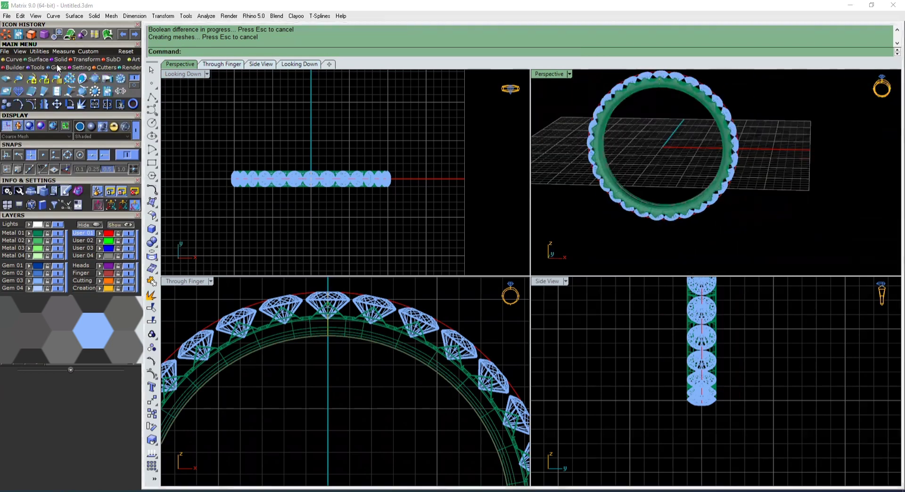
click(6, 82)
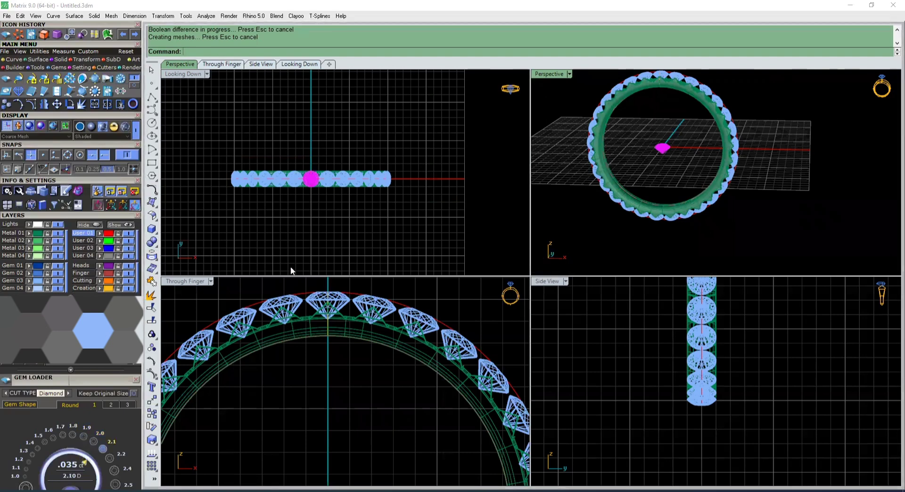
scroll(364, 386, down, 5)
click(347, 444)
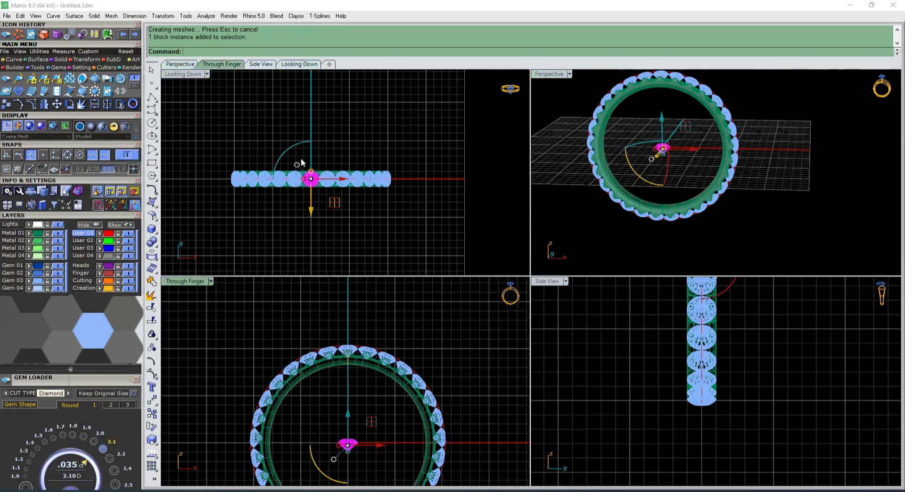
drag(314, 214, 314, 161)
- Start Head Builder on the loose diamond and set its Prongs4 Diagonals head to 0 rails
key(F6)
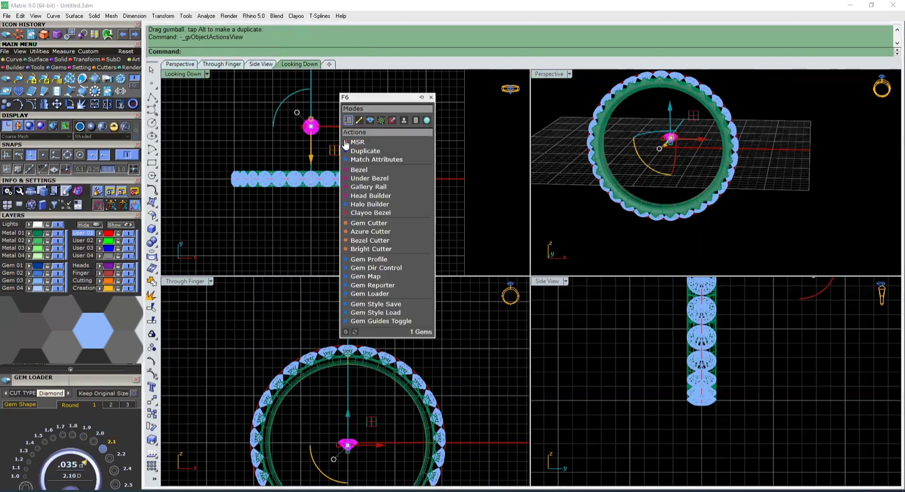
click(367, 195)
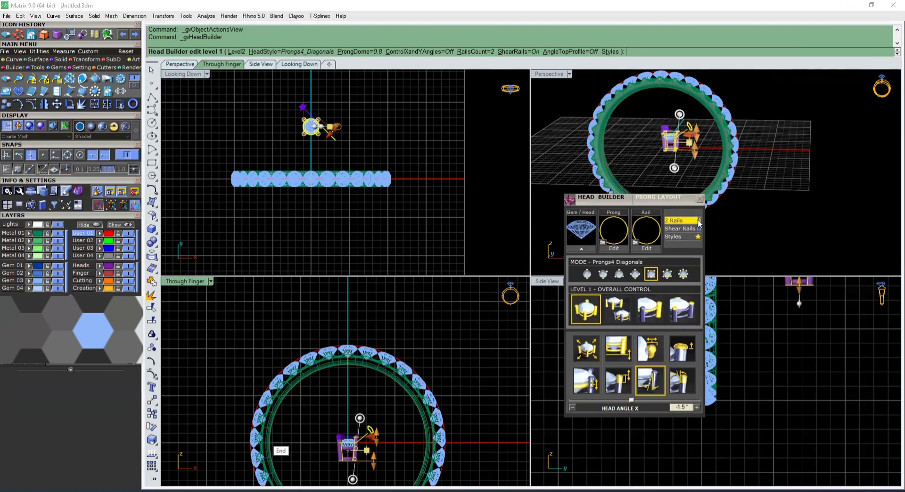
click(700, 220)
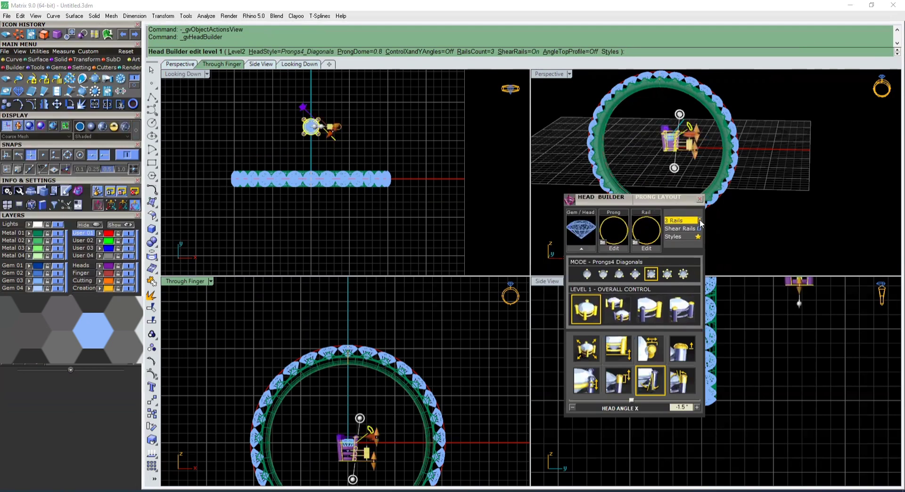
click(700, 221)
click(700, 220)
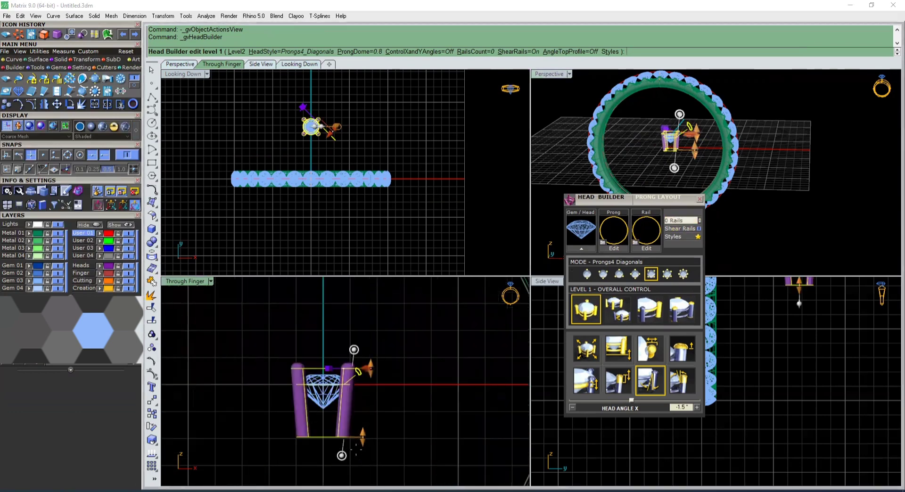
- Set the head drop to -1.09 mm and lower the prongs' height above the girdle to 0.15 mm
click(595, 310)
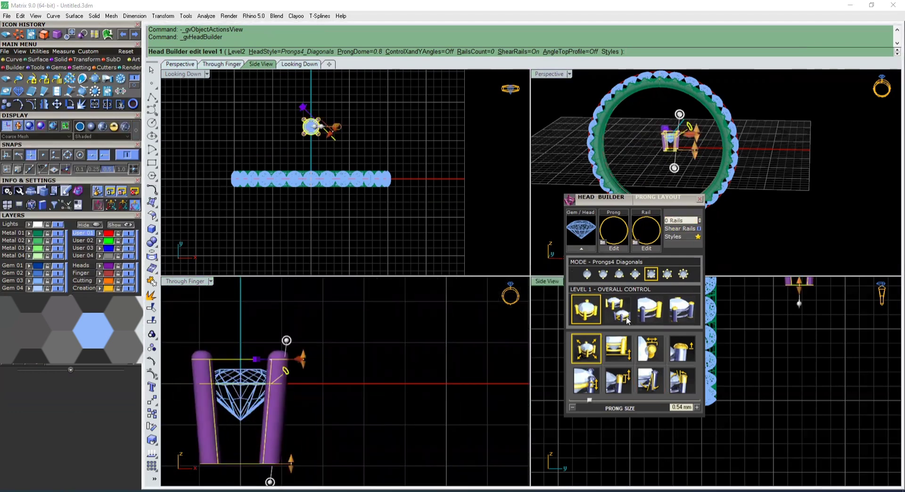
click(627, 350)
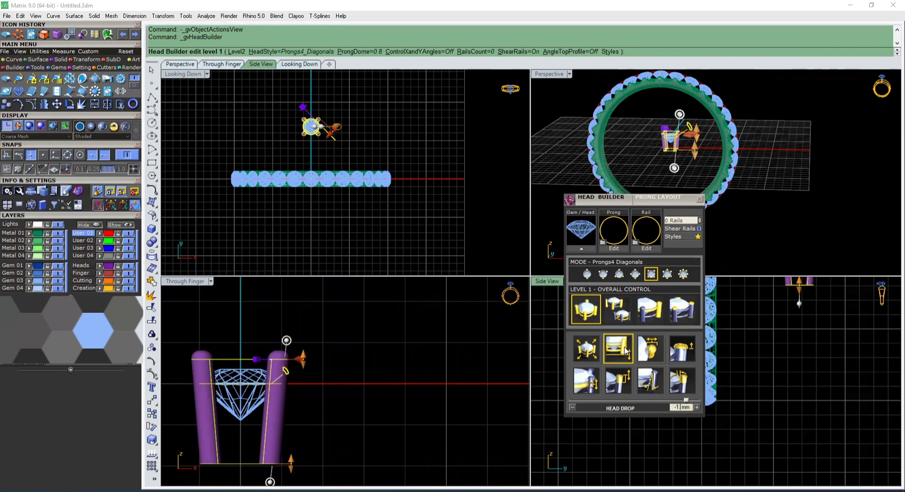
text(5)
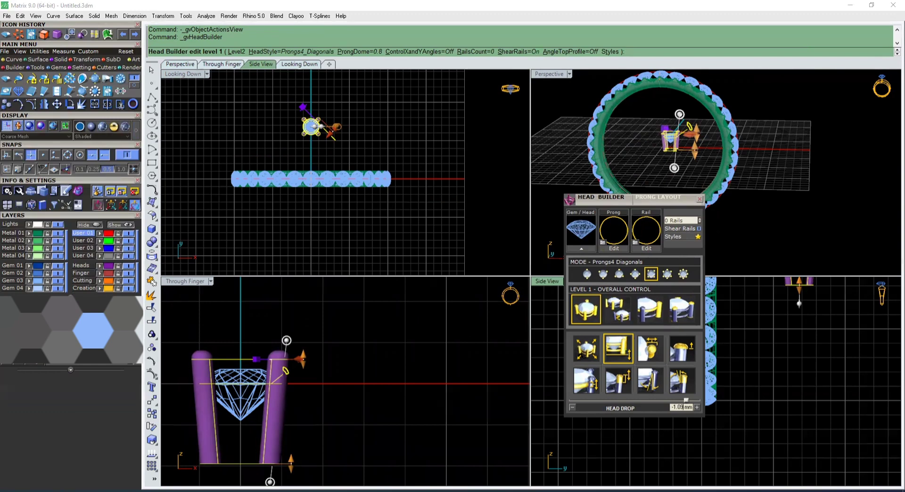
key(Return)
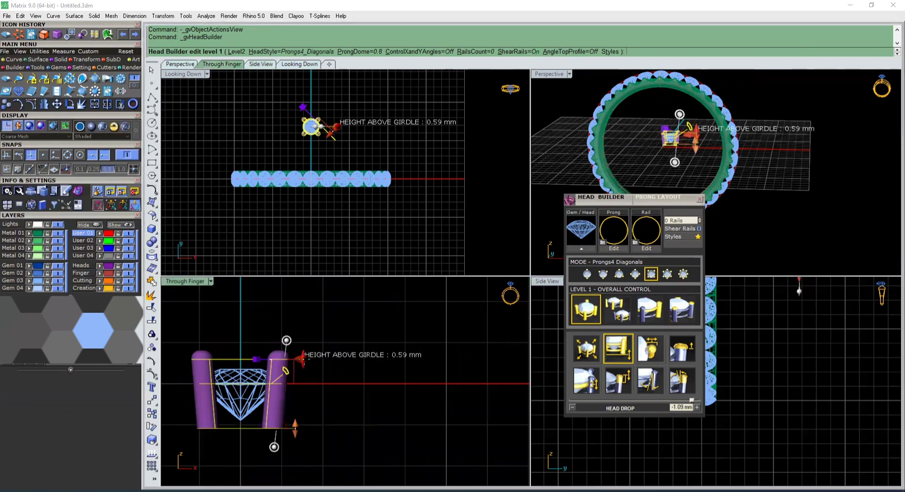
drag(304, 359, 303, 377)
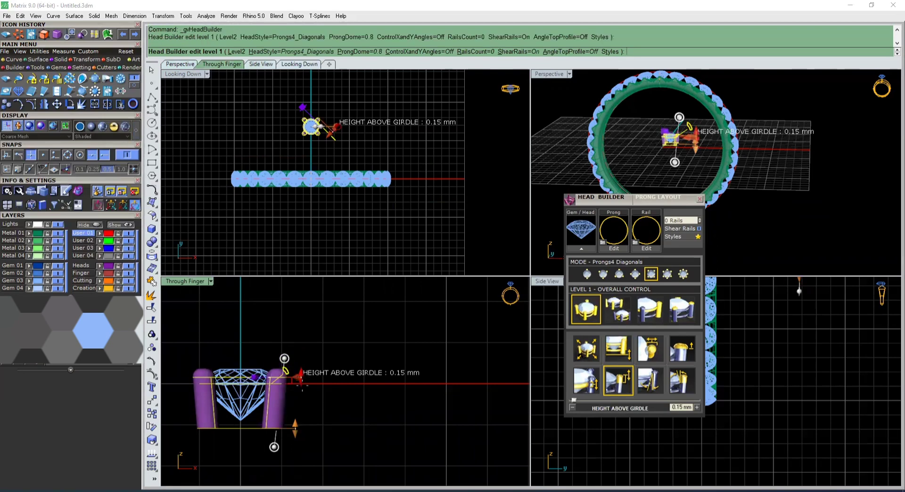
- Set Head Angle X to -1.5° and the prong nudge to 0.3 mm
click(648, 382)
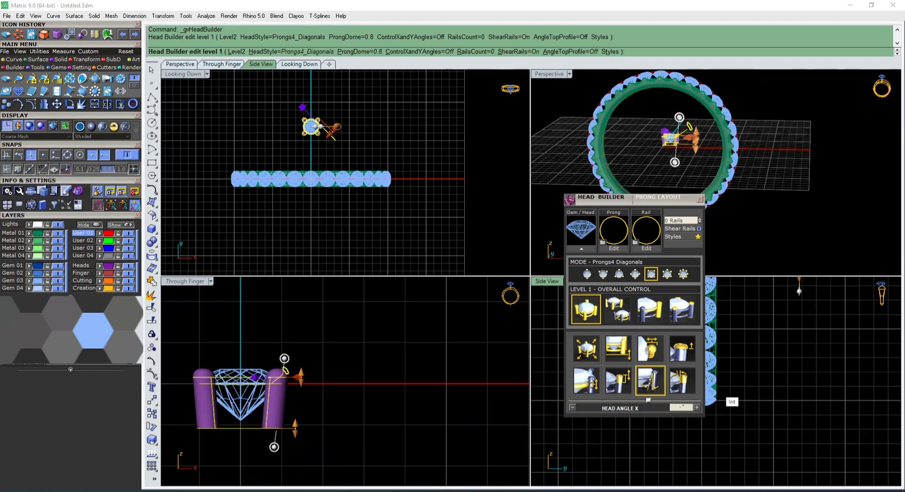
drag(274, 447, 283, 447)
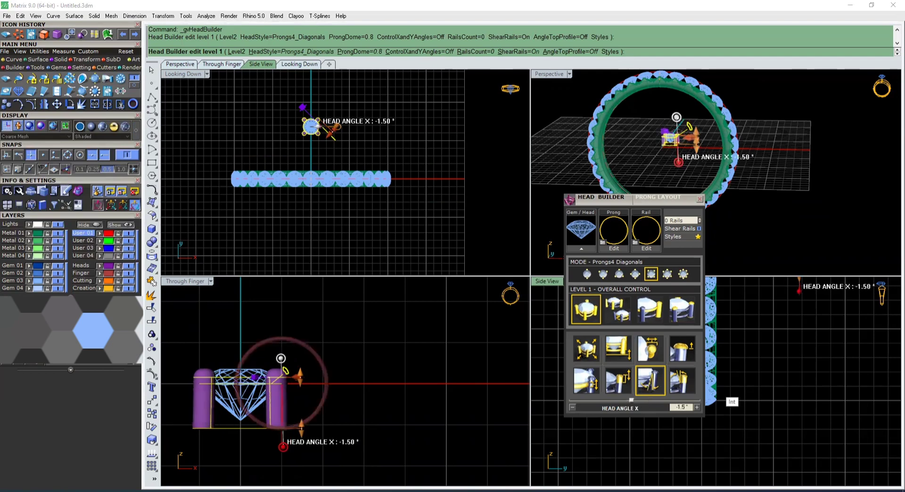
click(654, 343)
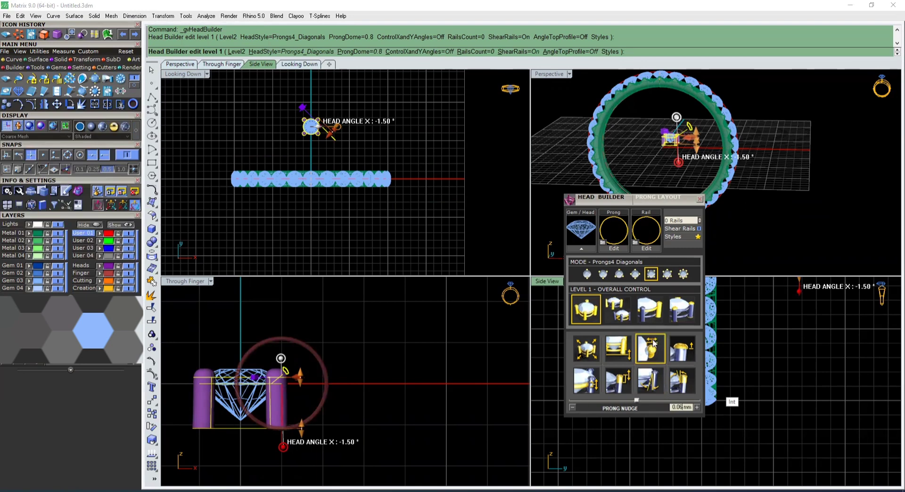
text(0.3)
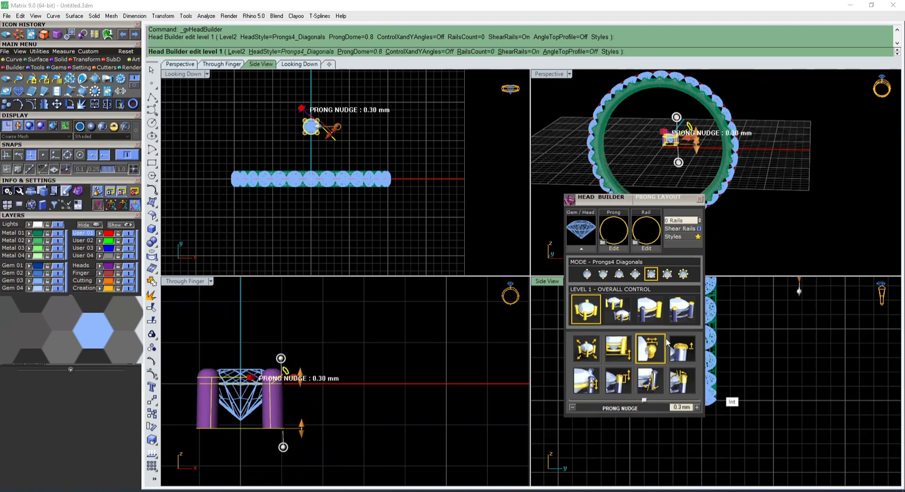
- Check the prong preview in Through Finger and Perspective, and build the four-prong head on the loose diamond
click(222, 64)
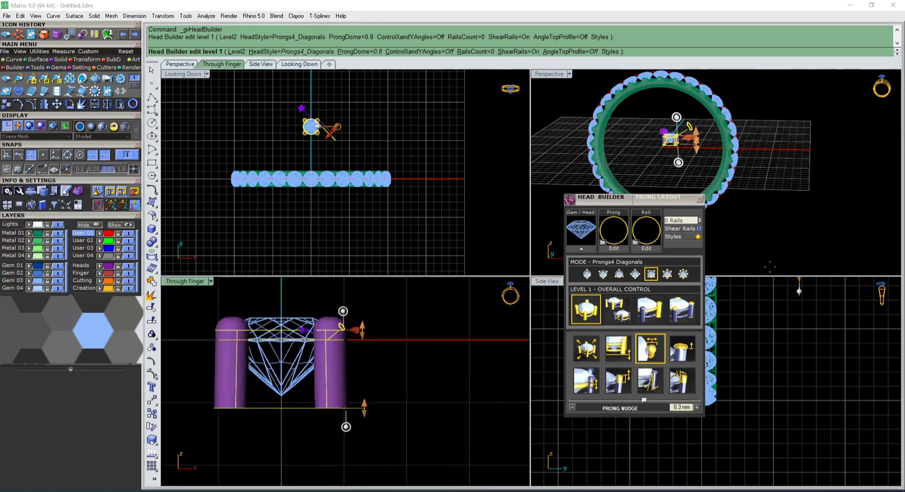
scroll(770, 267, up, 5)
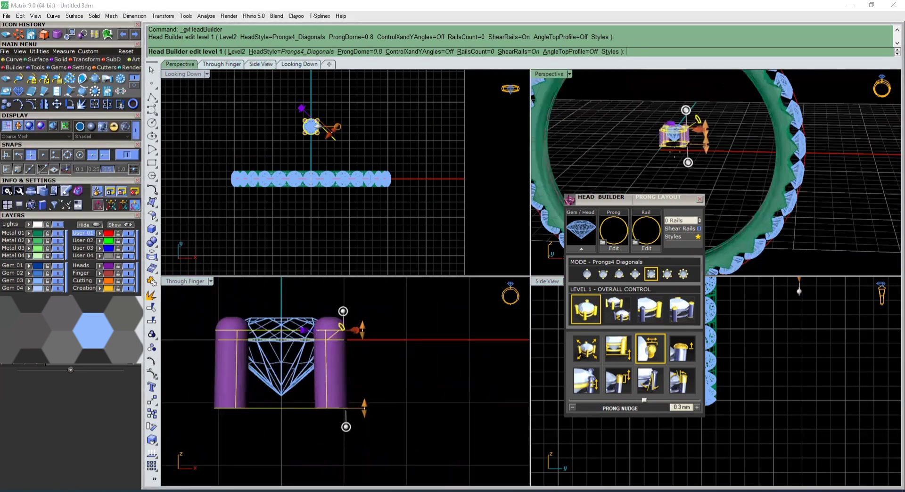
click(500, 239)
click(421, 311)
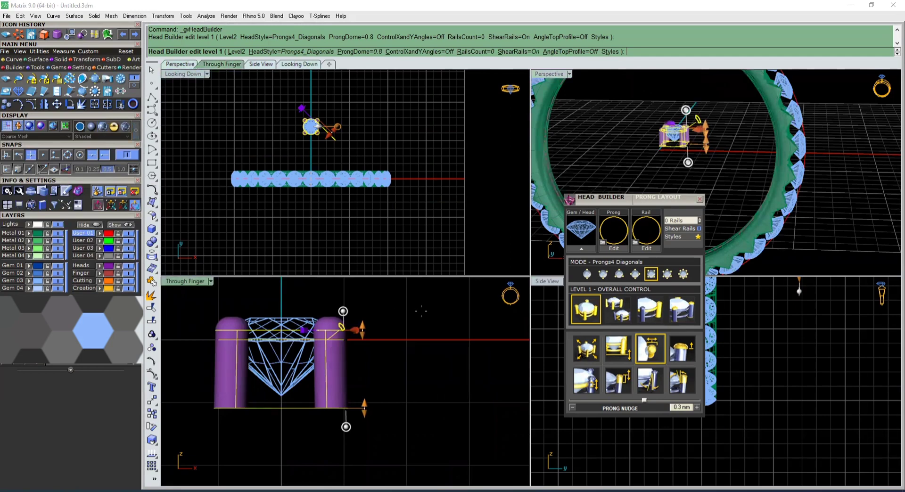
right_click(423, 309)
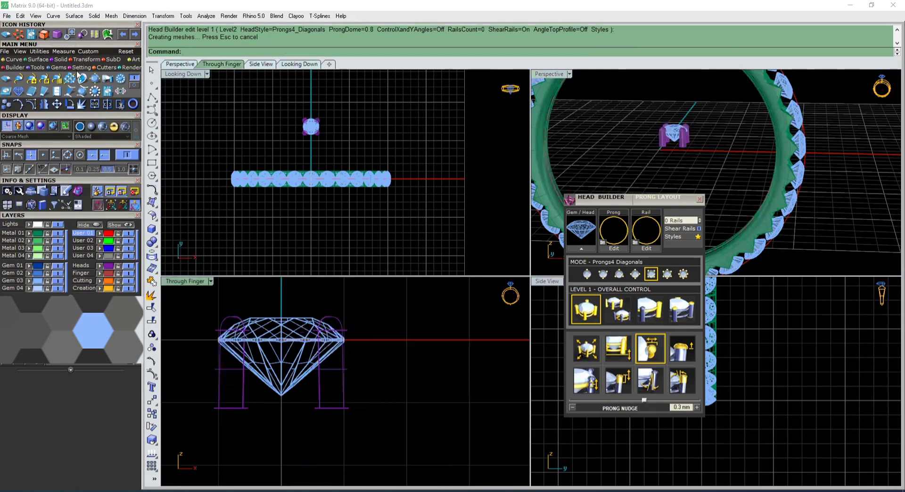
- Apply the loose diamond's prong style to all the gems on the band with Match Attributes
click(45, 286)
scroll(321, 349, down, 5)
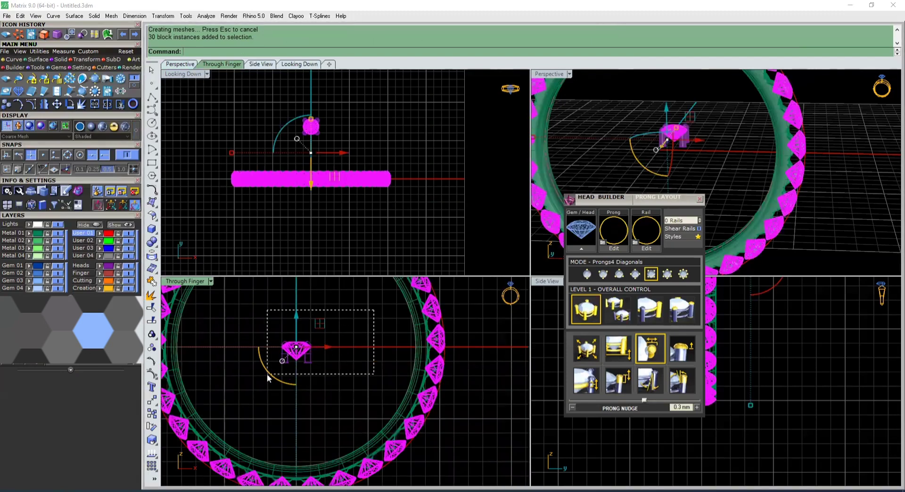
right_click(366, 318)
click(384, 347)
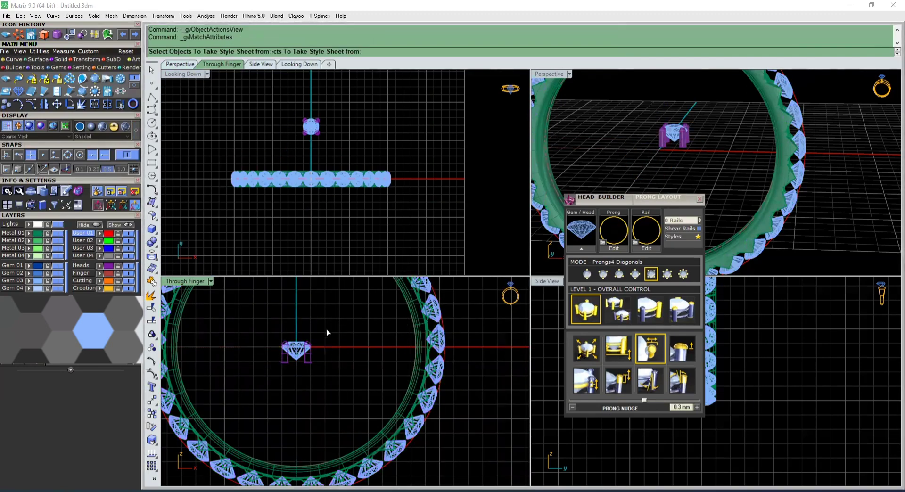
scroll(297, 345, up, 6)
click(298, 346)
click(309, 353)
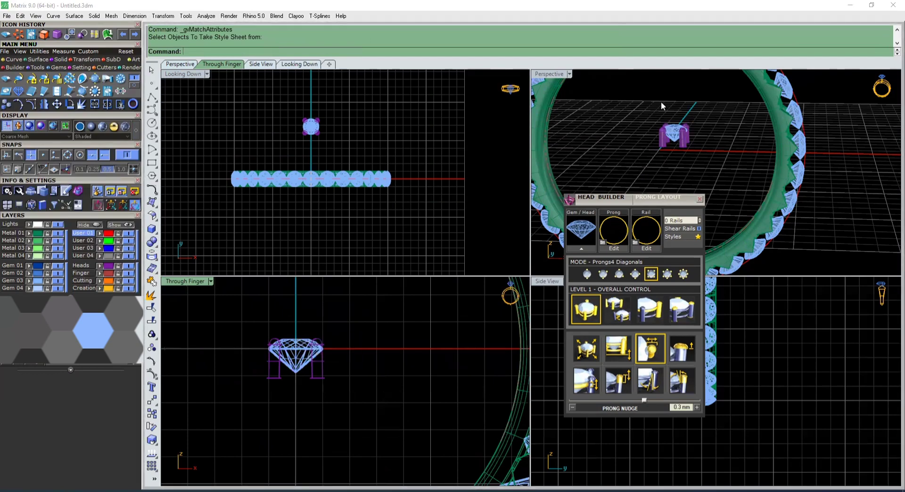
click(806, 153)
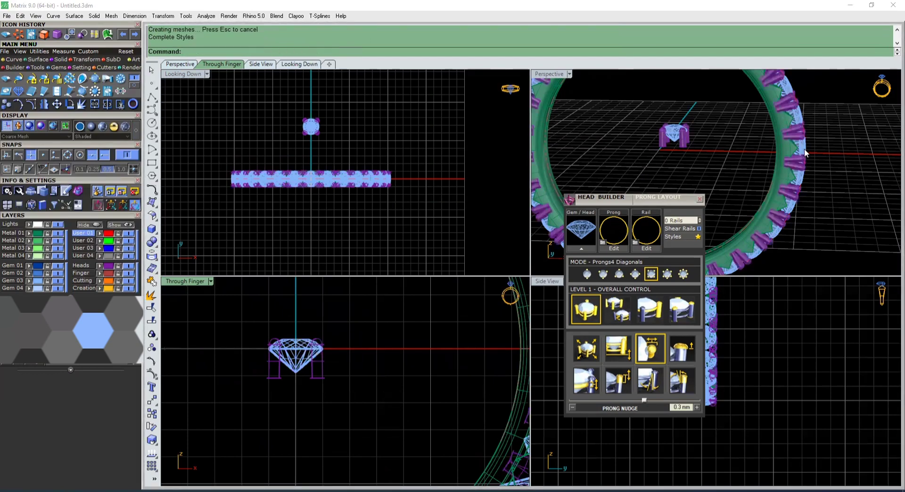
- Examine the new prongs on the band up close in Perspective, checking how they meet the gems and the cut metal
right_drag(805, 148, 675, 83)
scroll(674, 83, up, 3)
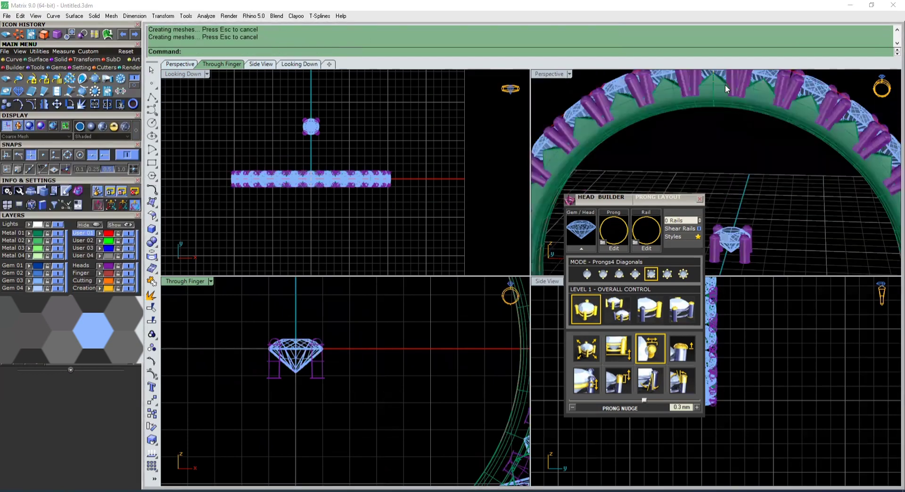
right_drag(742, 109, 719, 131)
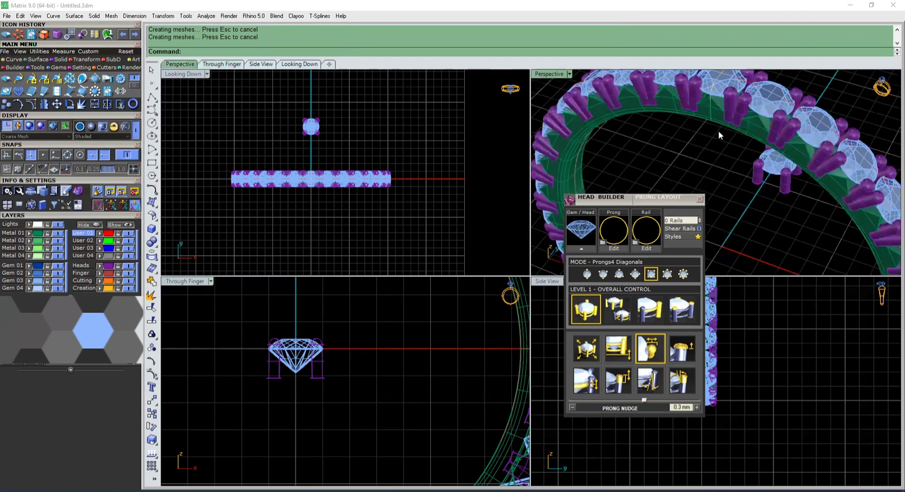
scroll(730, 110, up, 3)
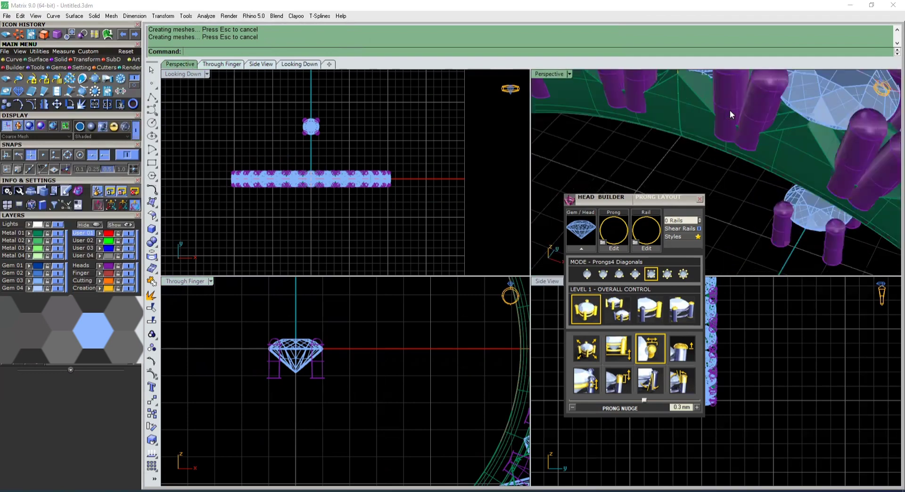
scroll(731, 119, down, 3)
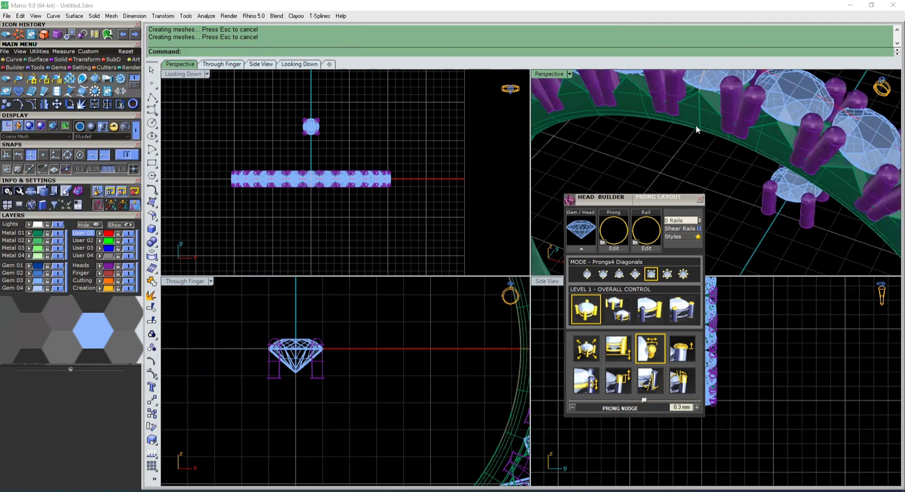
right_drag(697, 127, 798, 124)
click(356, 112)
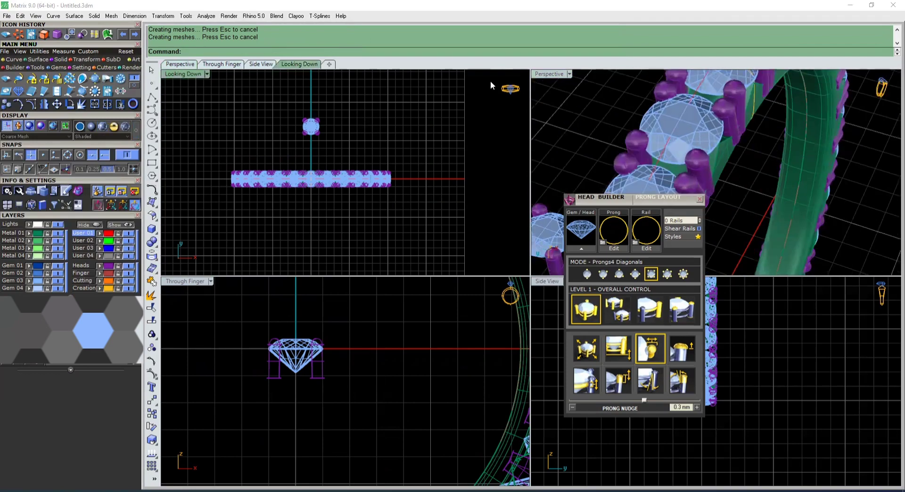
drag(481, 93, 167, 288)
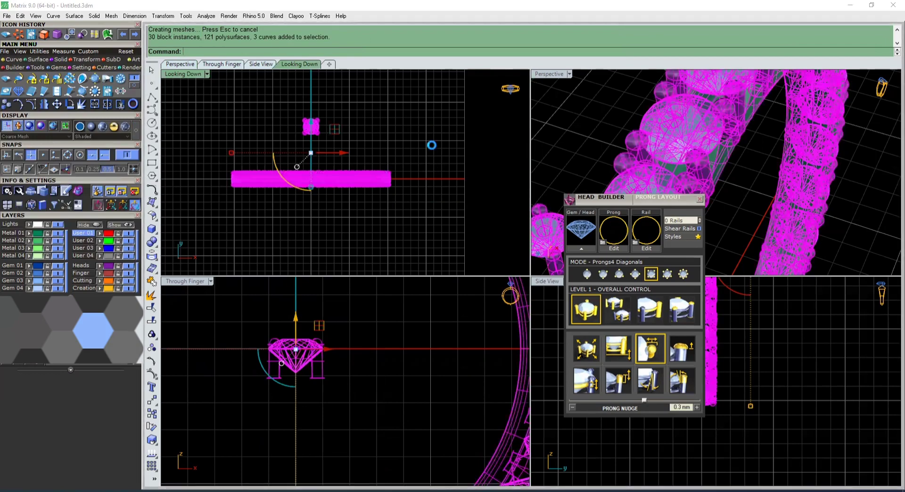
click(433, 136)
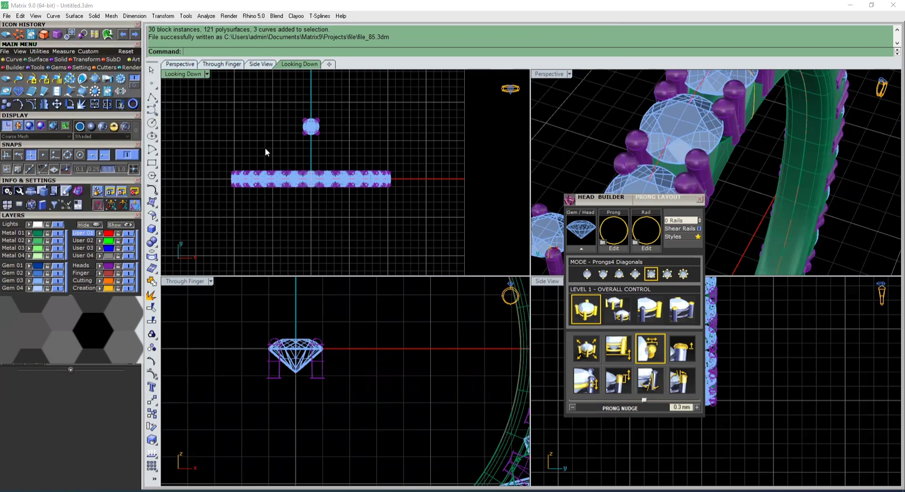
- Create a solid box in Through Finger that surrounds the whole ring, extruding its height beside the band in Looking Down
click(56, 34)
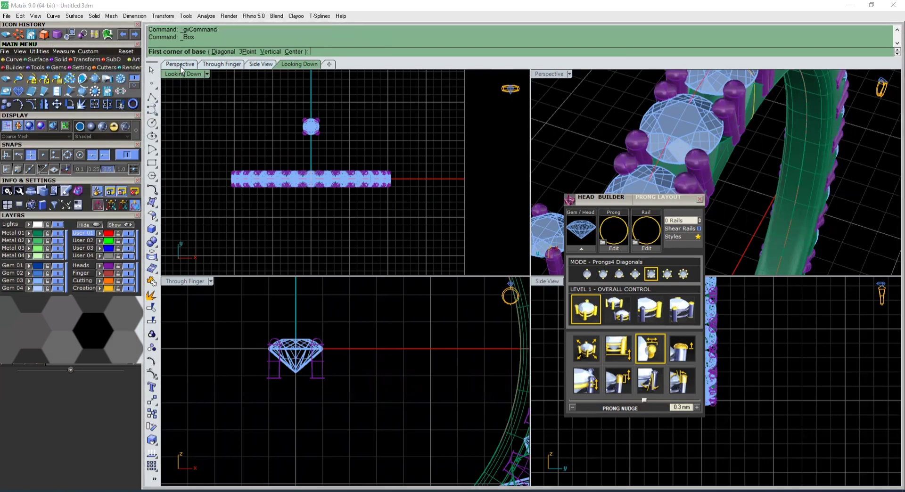
scroll(330, 358, down, 5)
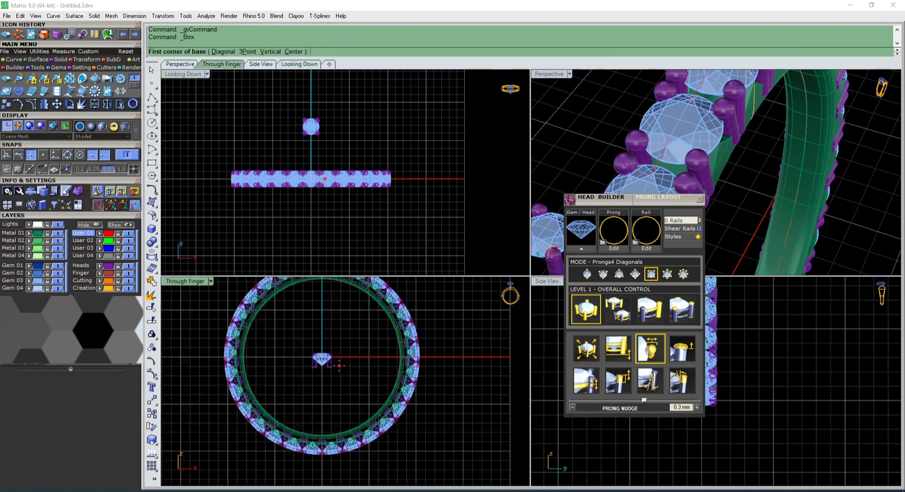
scroll(264, 312, down, 5)
click(264, 314)
click(412, 422)
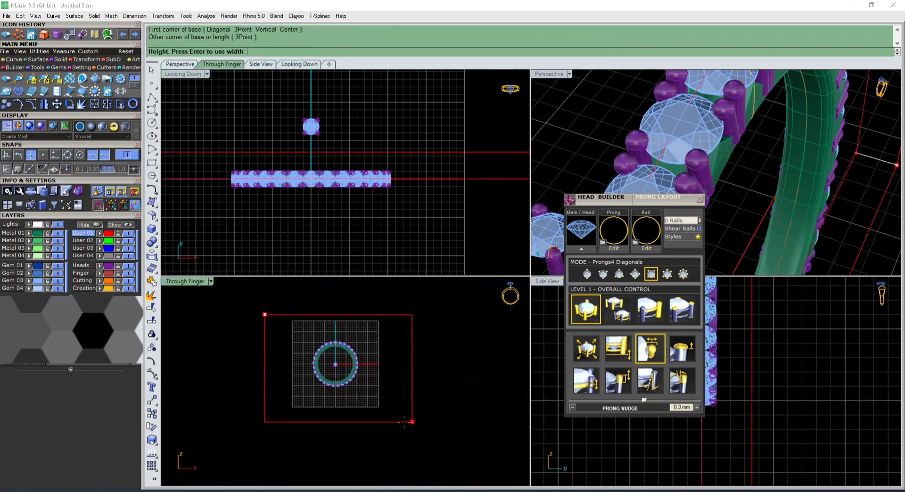
click(372, 233)
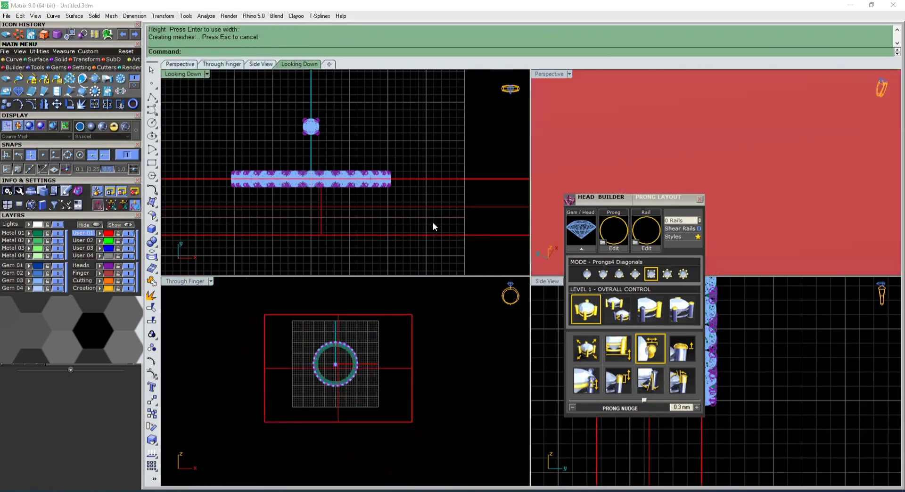
- Scale the box thinner across the band's width in Looking Down
scroll(326, 226, up, 3)
click(325, 224)
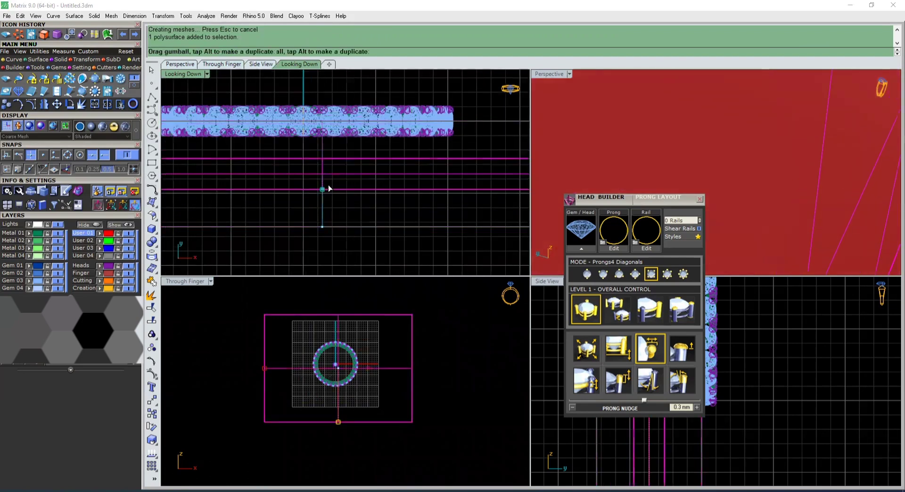
scroll(390, 194, down, 2)
scroll(372, 180, up, 6)
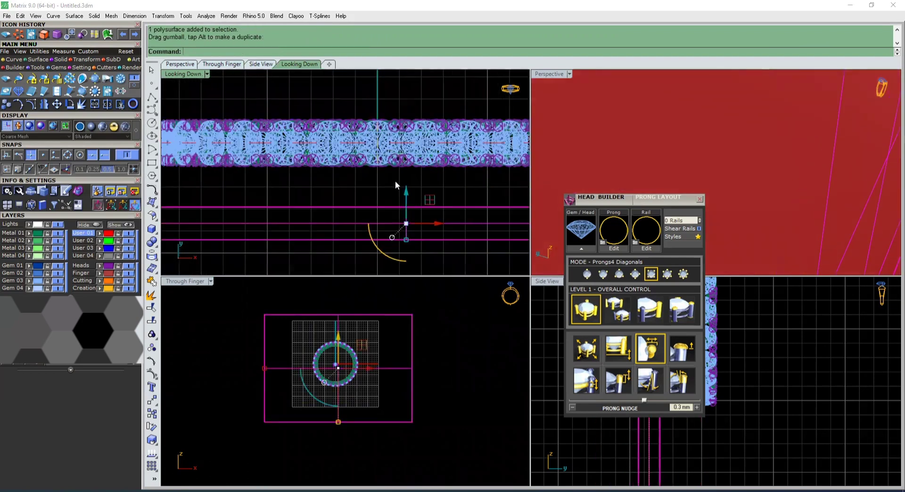
- Move the box against one side of the band so it overlaps only the prongs' outer edges, and check its position in Side View
drag(412, 218, 424, 153)
scroll(410, 165, up, 3)
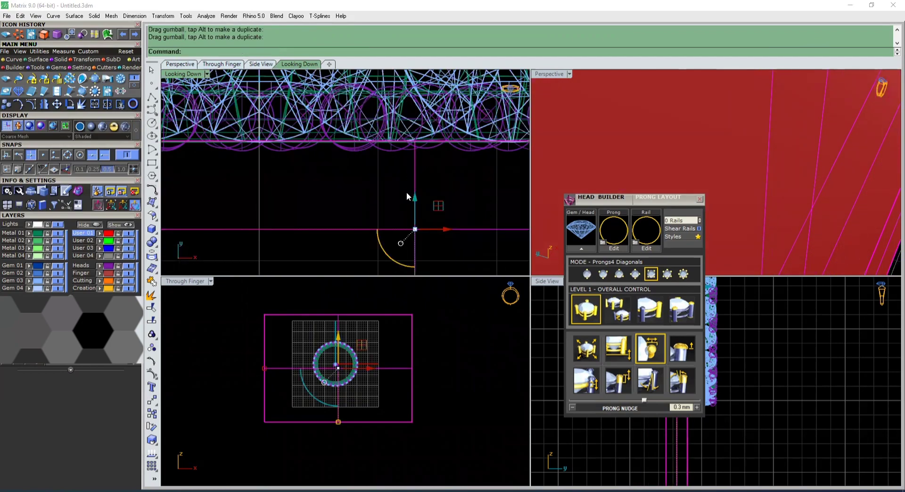
scroll(416, 206, up, 1)
drag(416, 206, 418, 207)
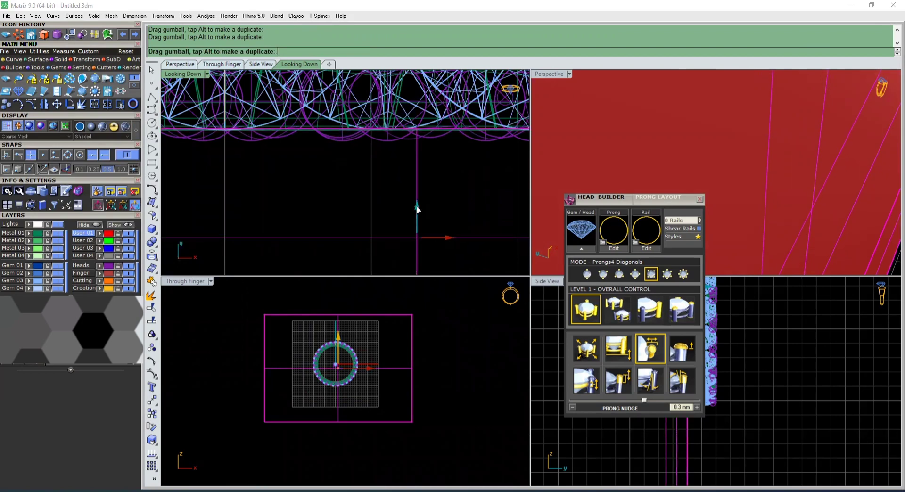
click(794, 310)
scroll(752, 360, down, 3)
scroll(759, 359, up, 6)
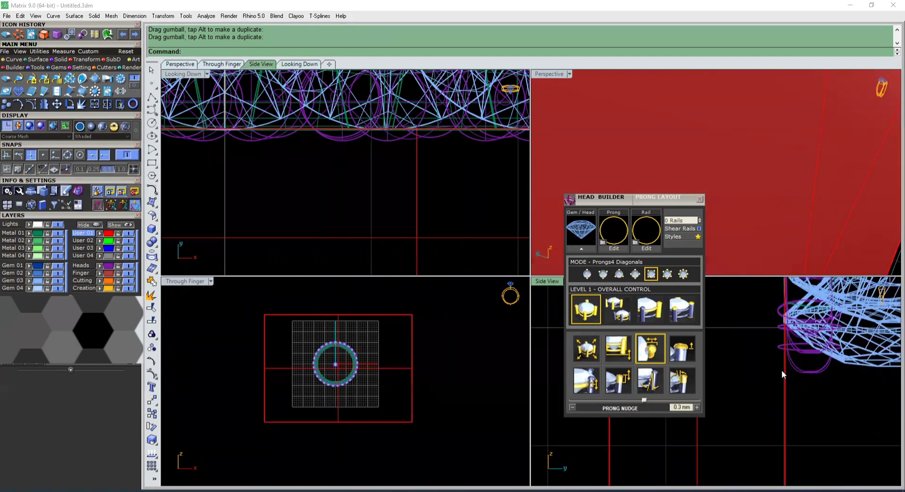
scroll(782, 369, down, 3)
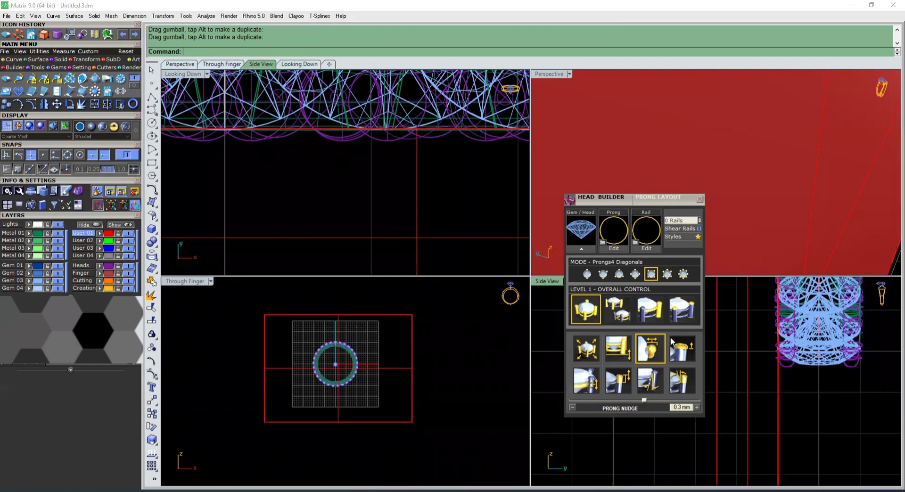
click(83, 34)
scroll(418, 210, down, 1)
scroll(677, 202, down, 2)
scroll(745, 151, down, 2)
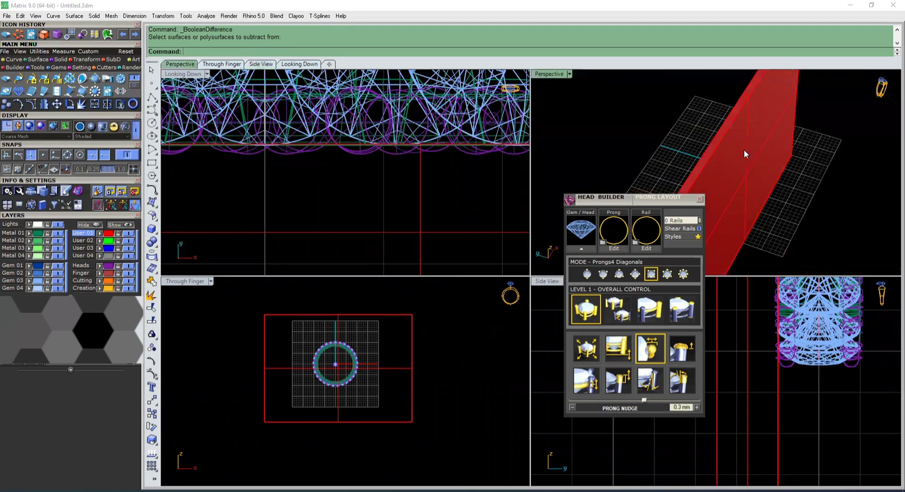
click(744, 149)
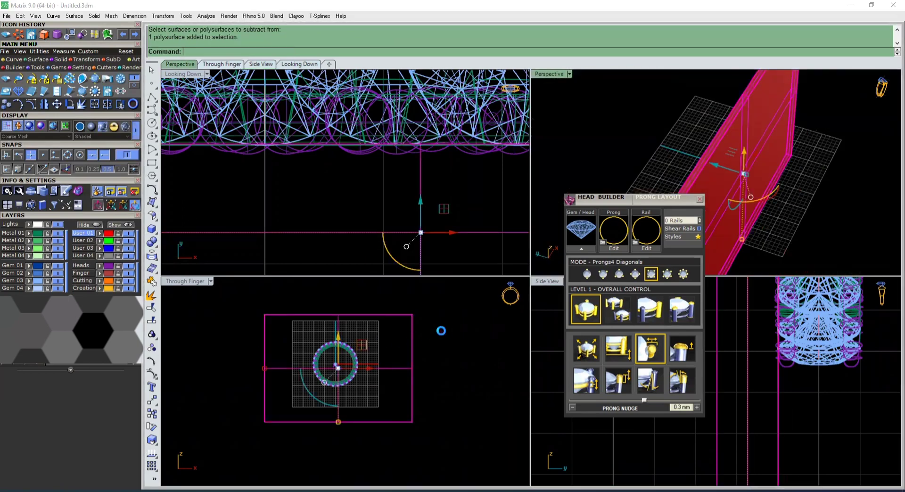
click(466, 338)
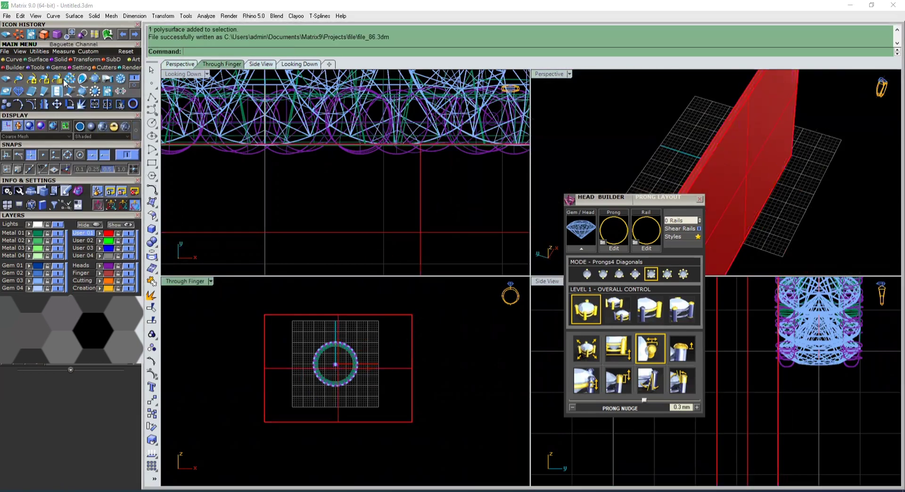
click(82, 33)
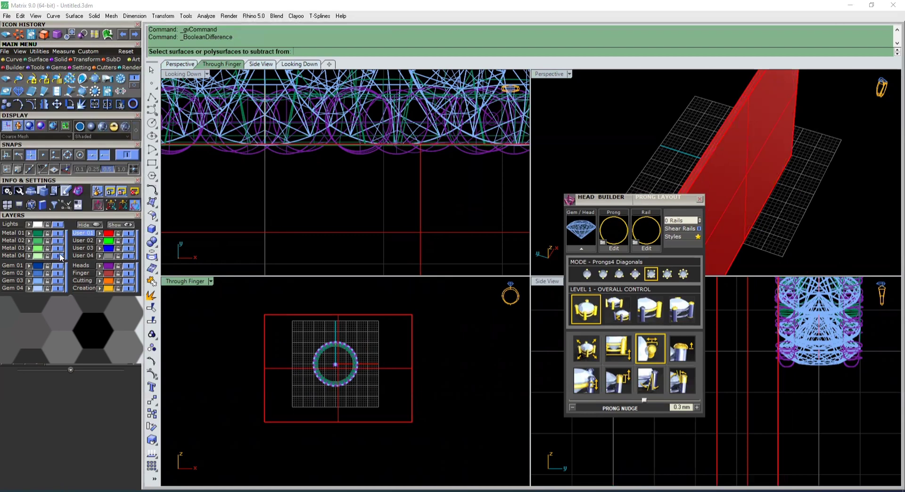
click(38, 235)
click(105, 267)
key(Return)
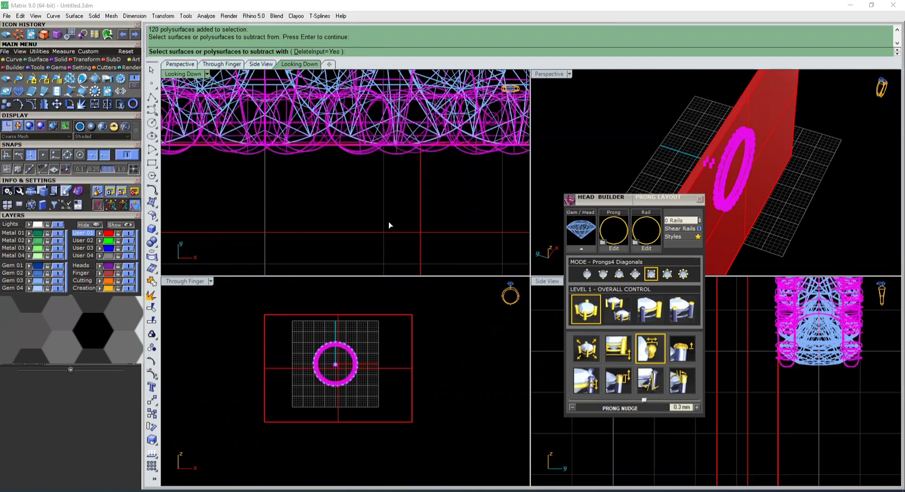
scroll(377, 225, down, 10)
key(Escape)
- Subtract the box from the band metal and its prongs with Boolean Difference, leaving the loose diamond's prongs out of the selection
key(Return)
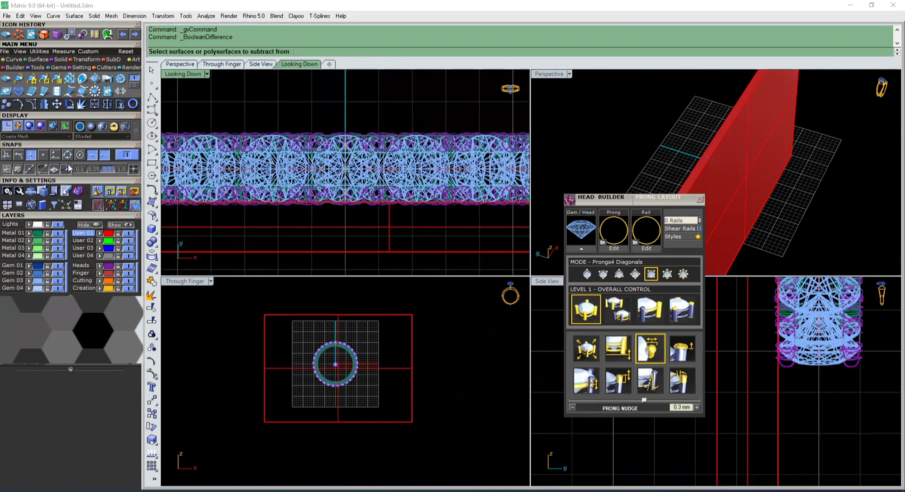
click(38, 235)
key(Return)
click(108, 268)
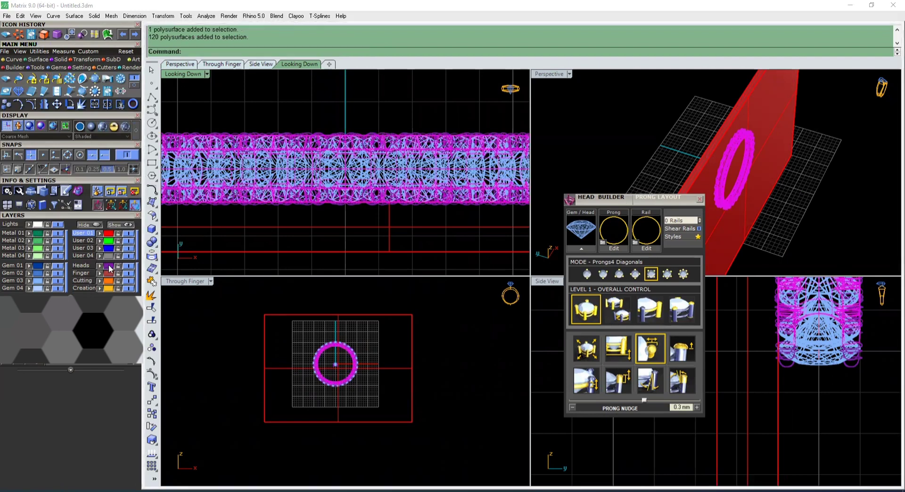
scroll(330, 176, down, 14)
ctrl+drag(384, 104, 296, 143)
key(Return)
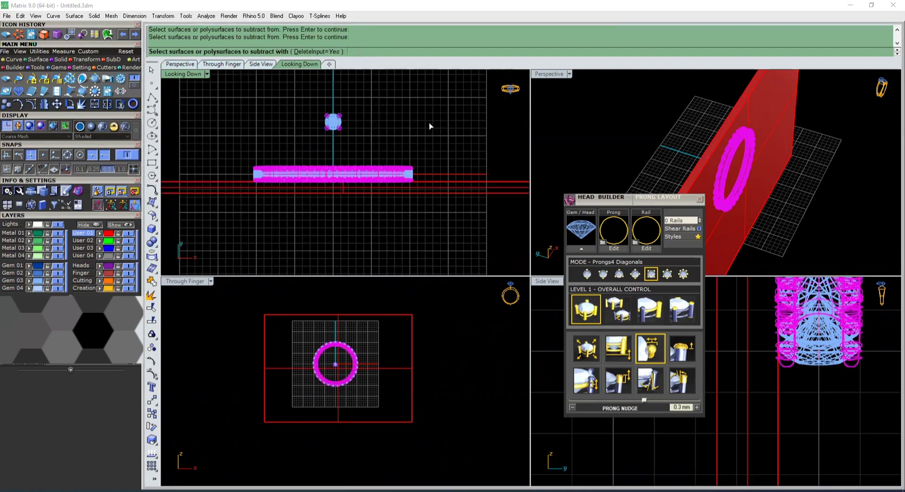
click(463, 192)
key(Return)
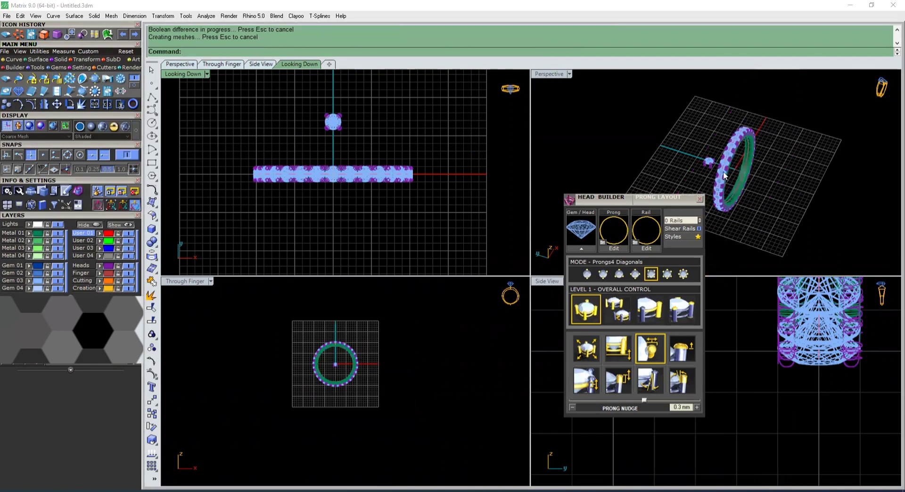
- Examine the trimmed side of the prongs around the band in Perspective, comparing it with the gems and metal
scroll(724, 171, up, 8)
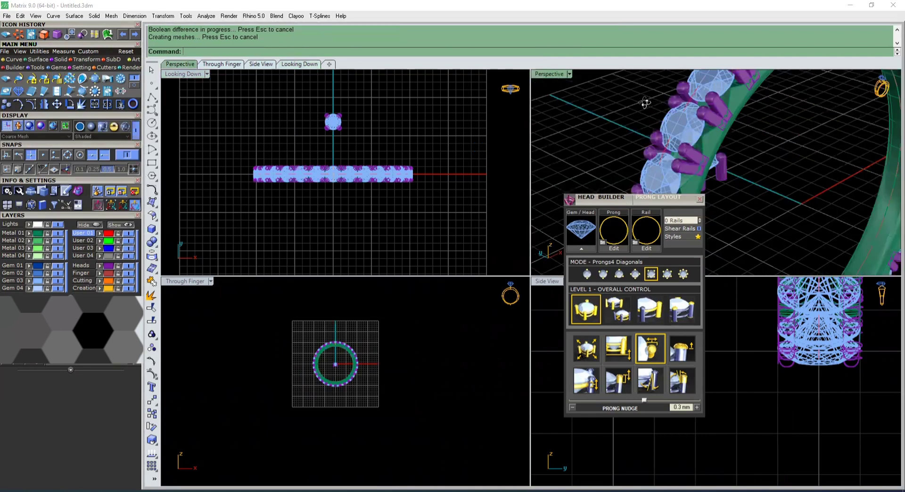
scroll(627, 105, down, 8)
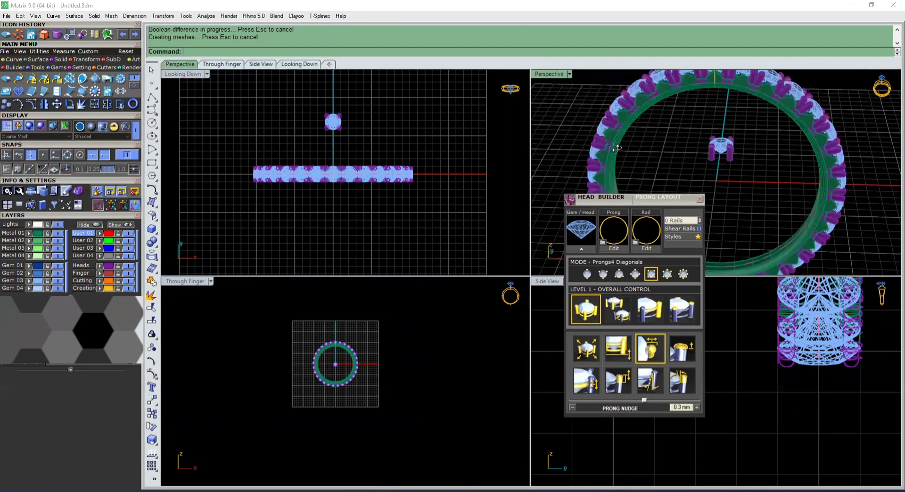
right_drag(616, 149, 670, 151)
scroll(670, 151, up, 5)
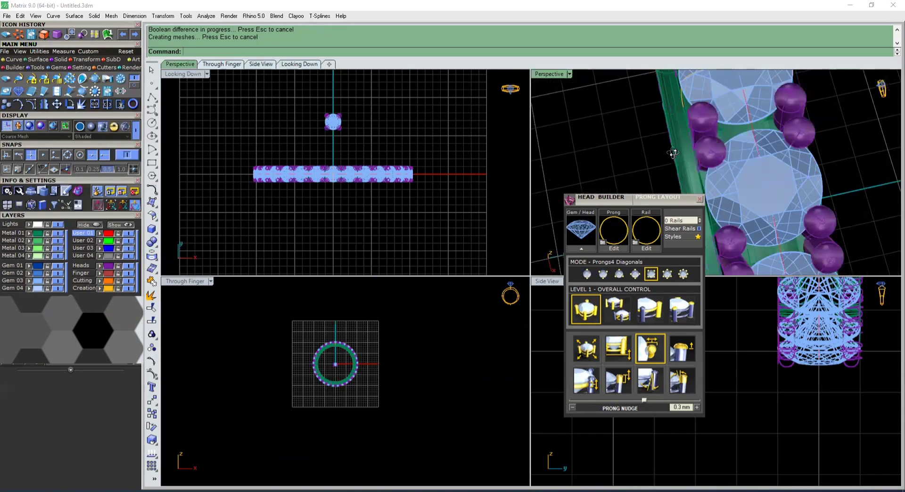
scroll(674, 154, down, 8)
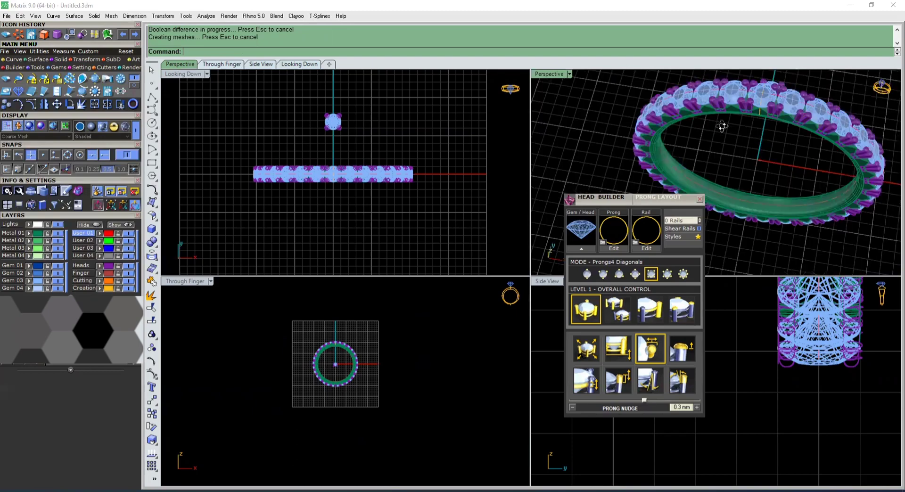
scroll(719, 123, up, 8)
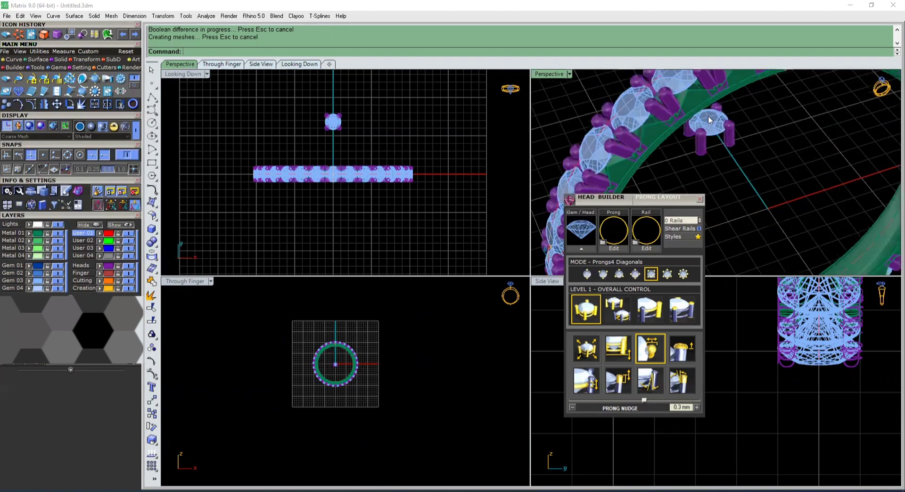
- Undo the Boolean Difference and hide the cutter box
key(ctrl+z)
scroll(733, 163, down, 5)
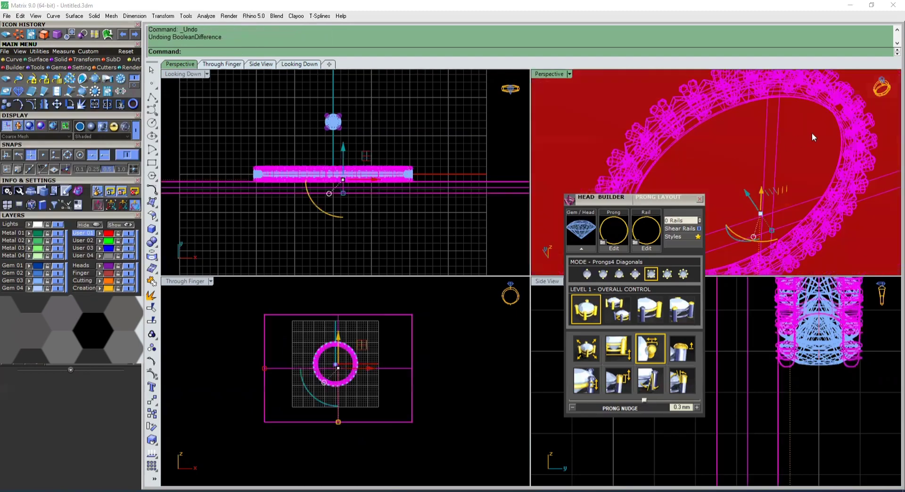
click(804, 126)
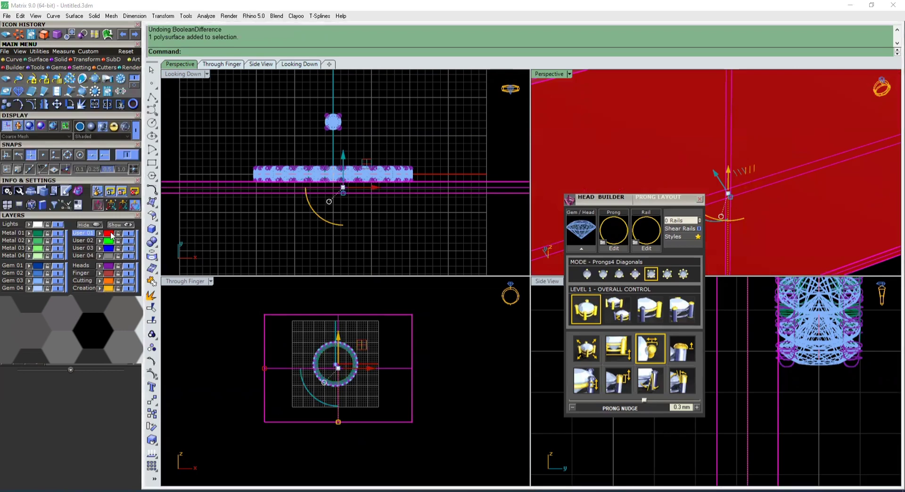
click(94, 225)
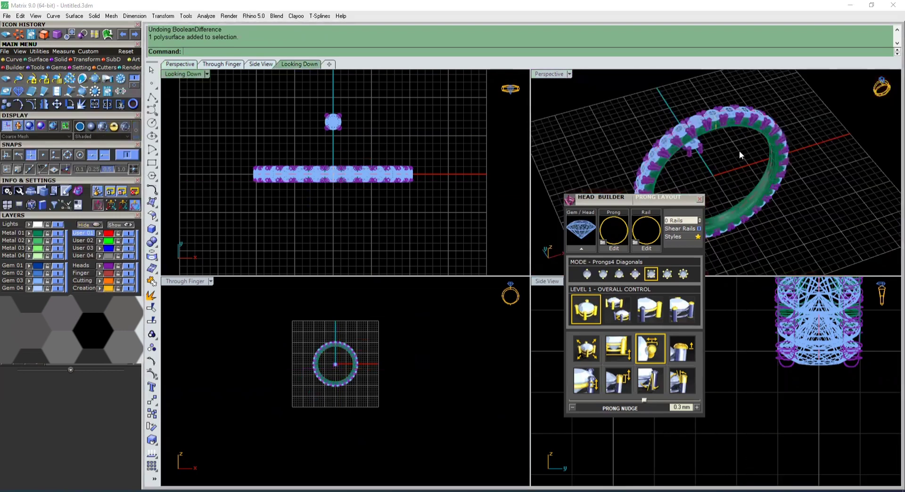
- Delete all the prongs around the band, keeping only the four prongs on the loose diamond
scroll(714, 121, up, 5)
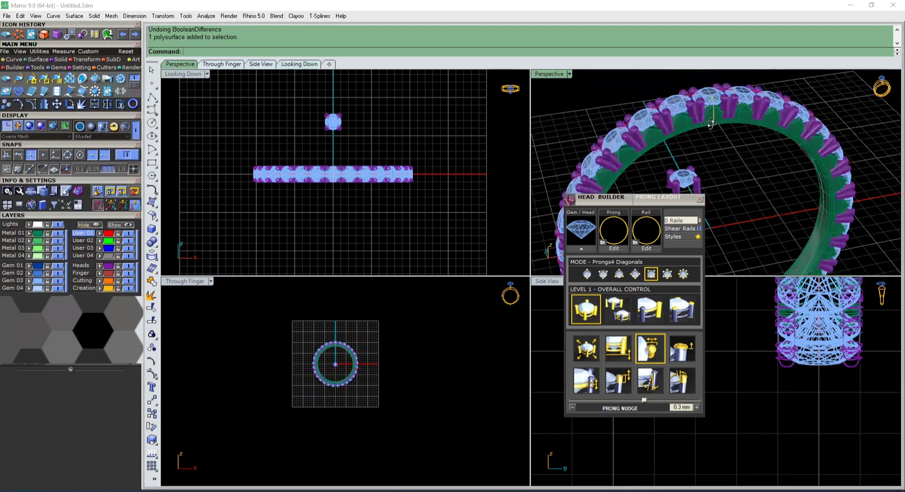
scroll(711, 124, up, 2)
scroll(717, 109, up, 3)
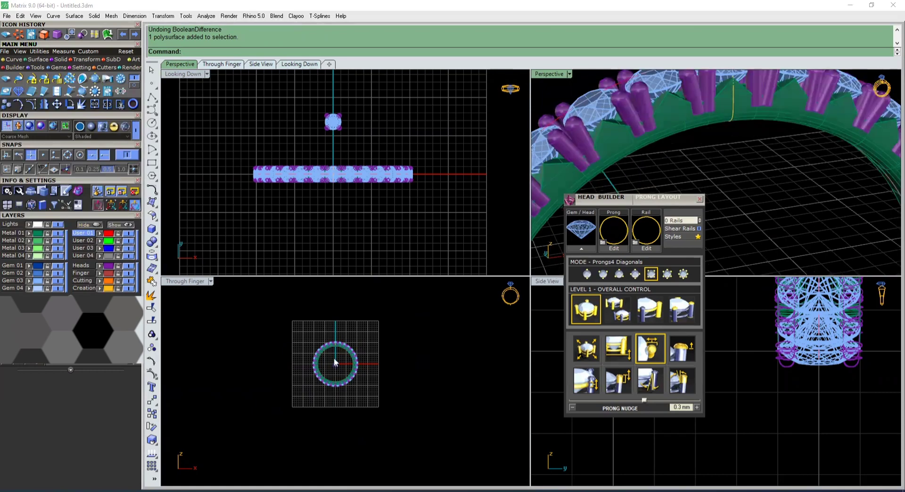
scroll(336, 362, up, 4)
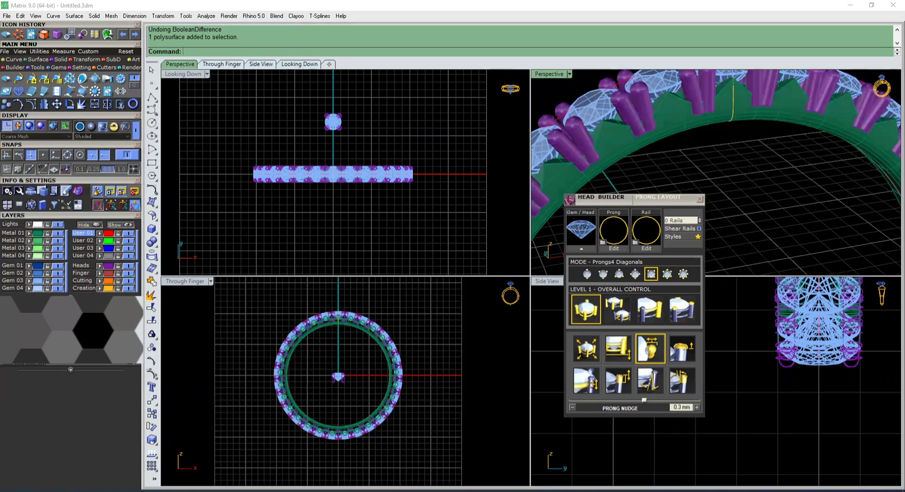
click(106, 267)
scroll(375, 363, up, 5)
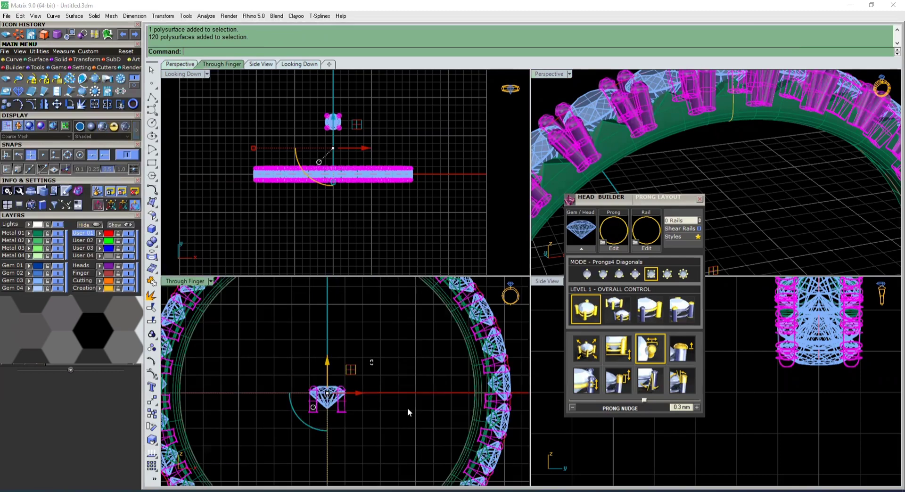
key(Delete)
- Reopen the loose diamond's four-prong head in Head Builder and adjust its head angle X to -1°
click(346, 409)
scroll(376, 367, up, 2)
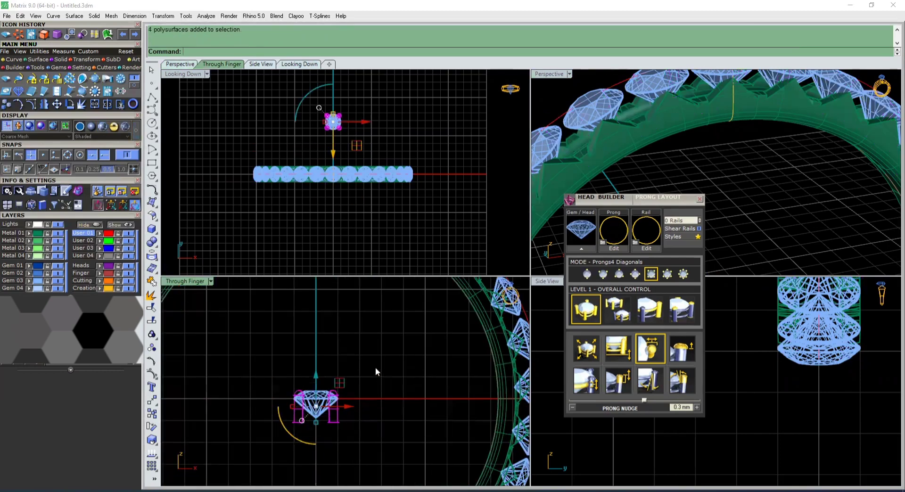
key(F6)
click(387, 371)
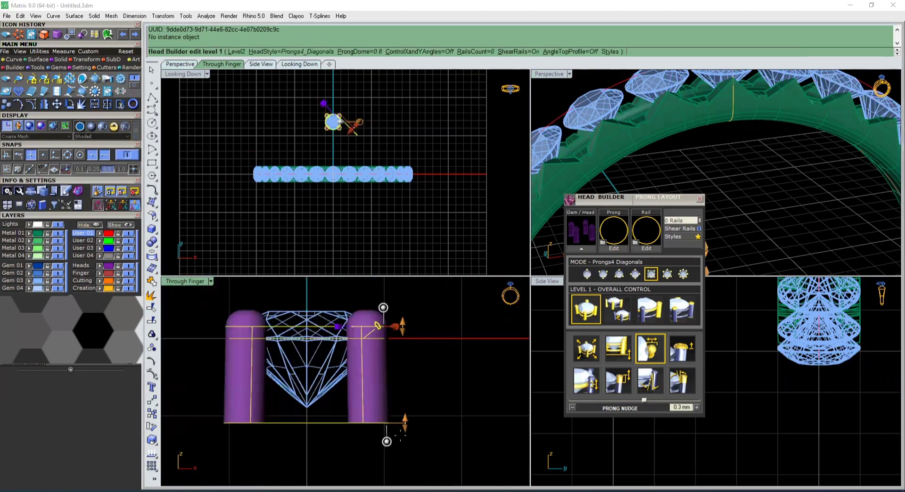
drag(387, 442, 385, 441)
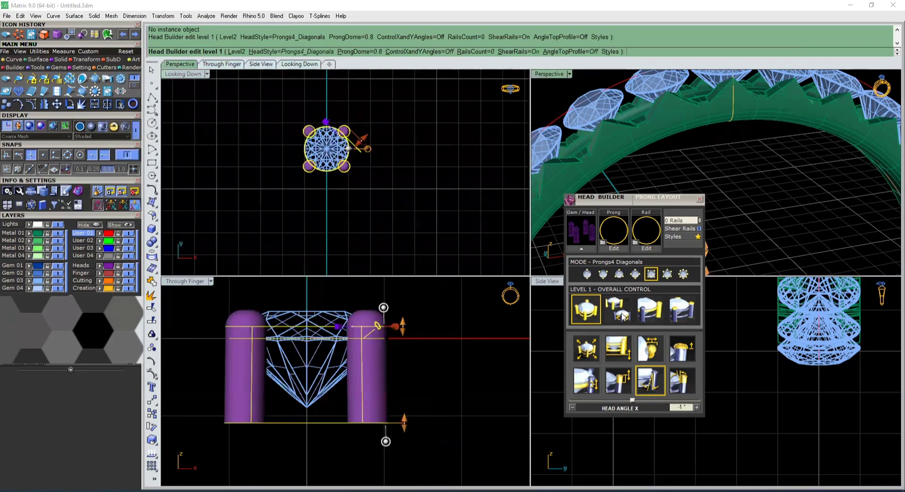
- Shift the loose head's prong angle slightly at the Prongs/Rails level, bringing the prongs a little inward from the band's side edges
click(624, 316)
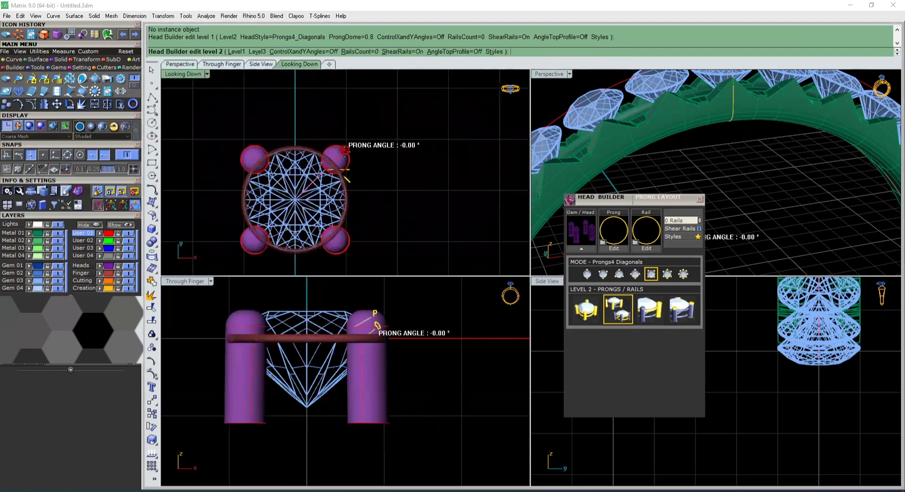
drag(345, 150, 347, 152)
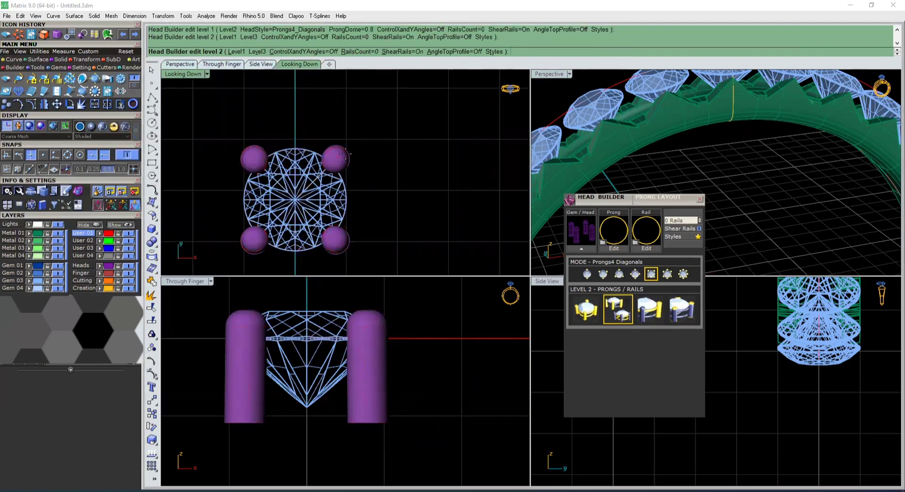
right_click(353, 148)
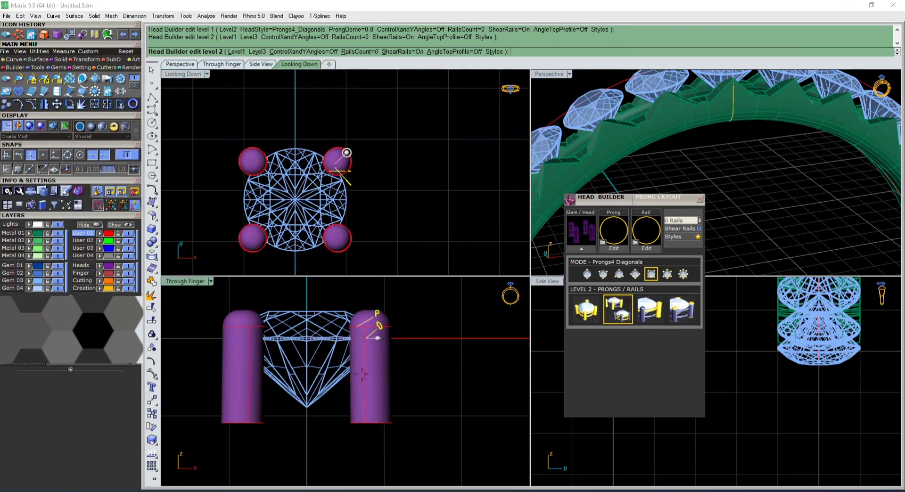
- Apply the loose diamond's style sheet with its adjusted prongs to all the gems around the band
scroll(370, 169, down, 8)
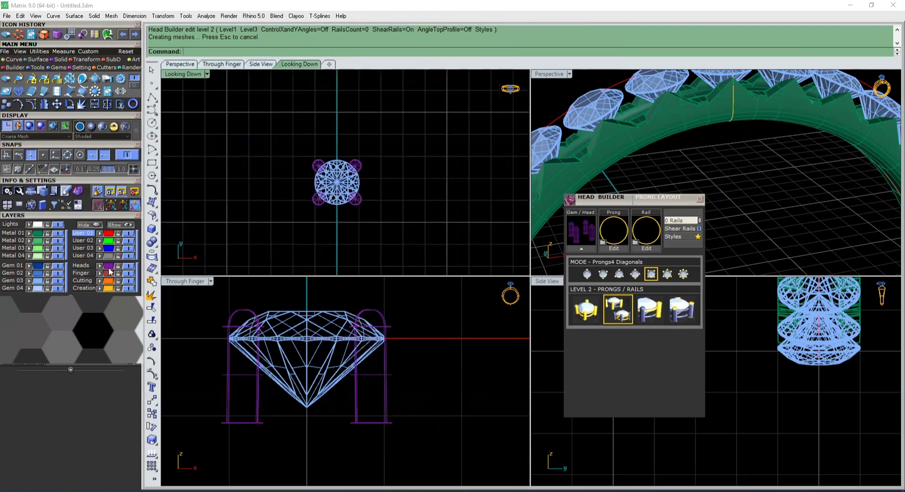
right_click(36, 281)
ctrl+drag(409, 136, 264, 217)
key(F6)
click(432, 157)
click(352, 185)
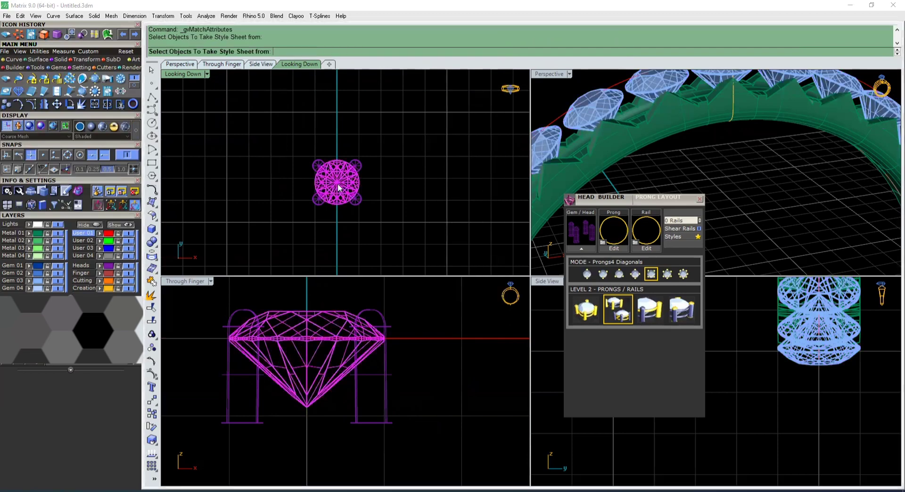
right_click(429, 141)
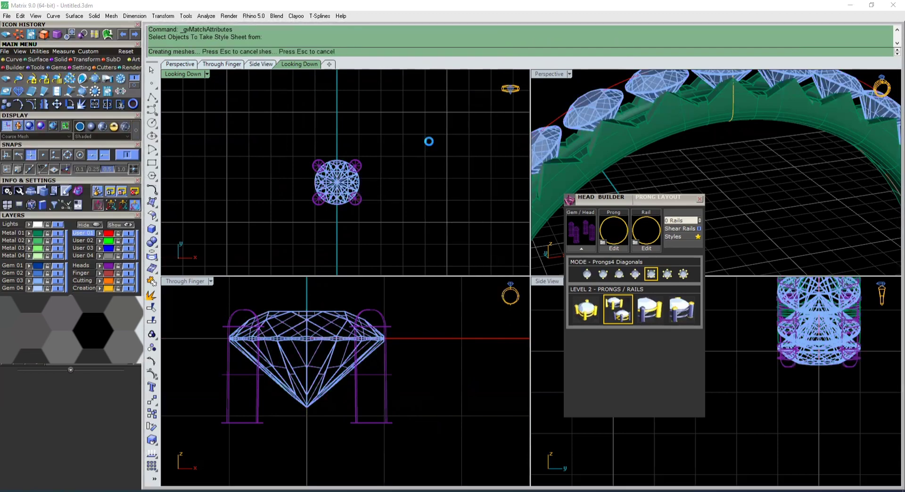
click(741, 149)
scroll(711, 112, down, 3)
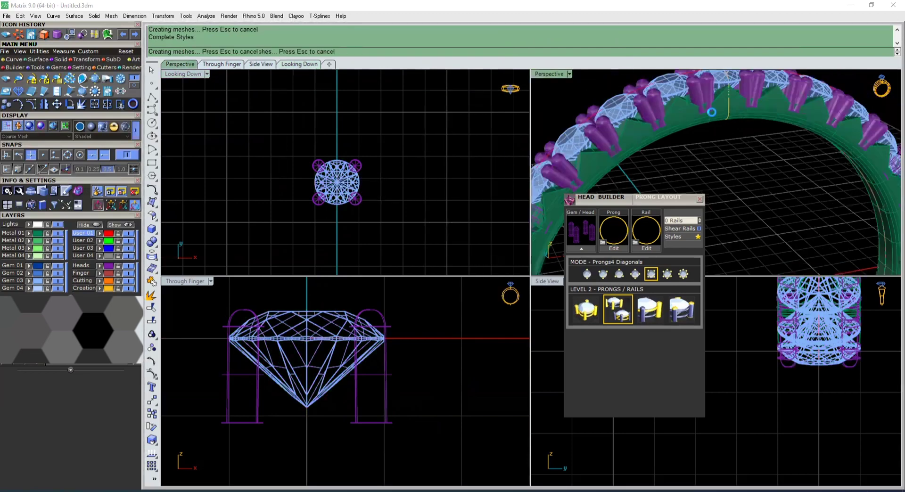
click(461, 166)
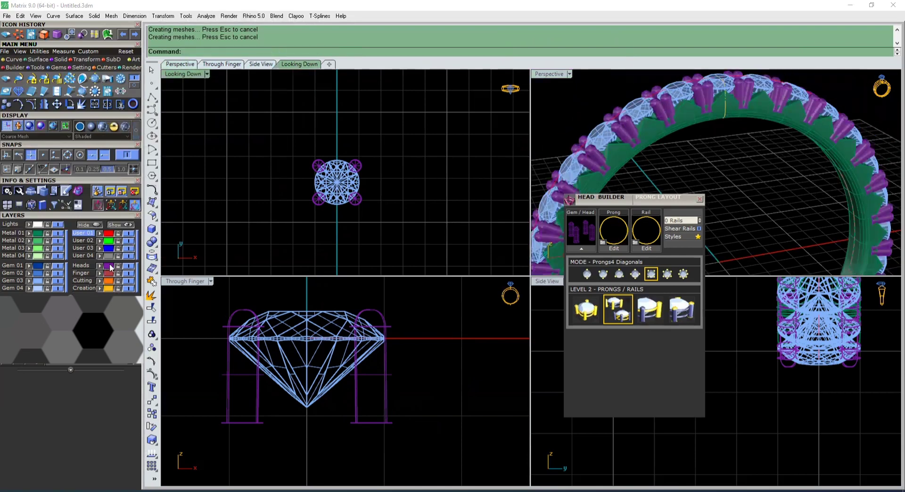
- Unhide the cutter box and check its position against the prongs at the band's side in Perspective
click(110, 268)
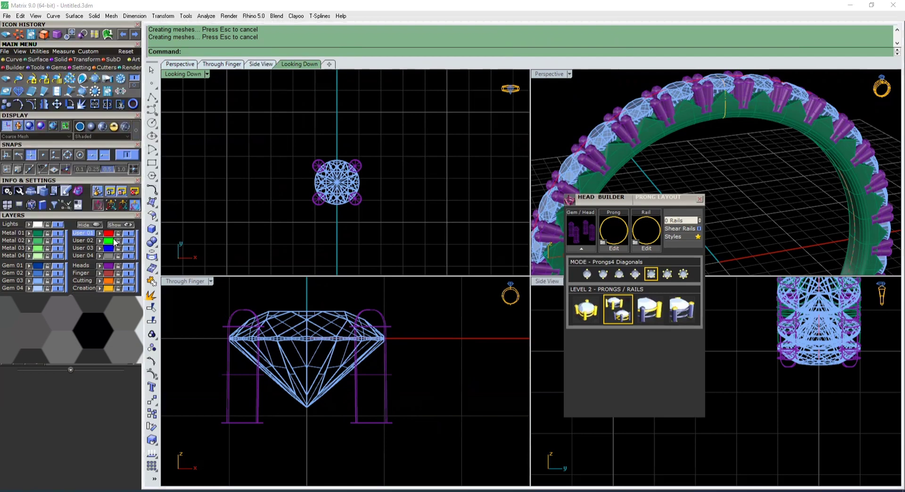
click(122, 226)
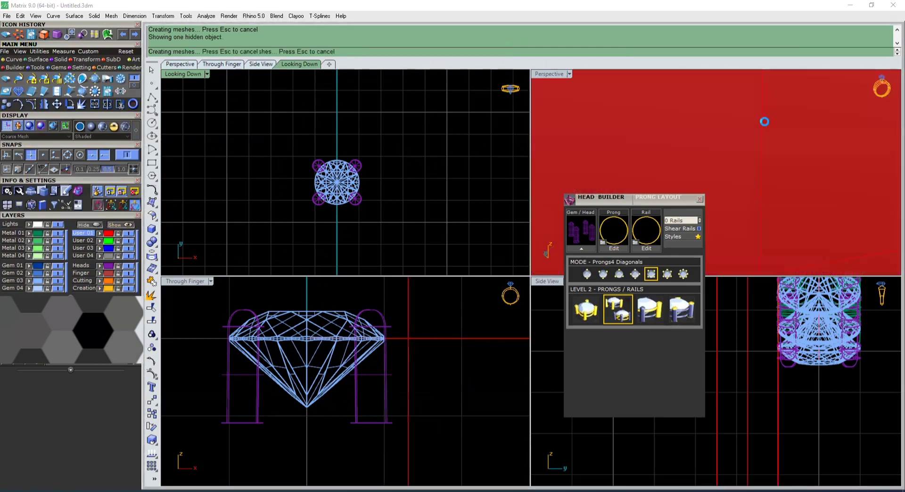
scroll(748, 134, down, 10)
right_drag(749, 177, 799, 93)
scroll(767, 187, up, 6)
scroll(686, 140, up, 6)
scroll(789, 114, up, 8)
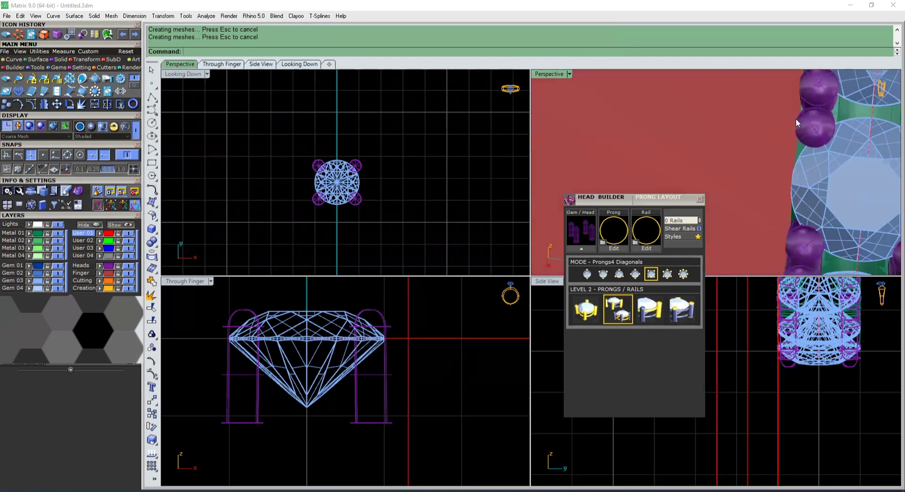
right_drag(778, 160, 787, 193)
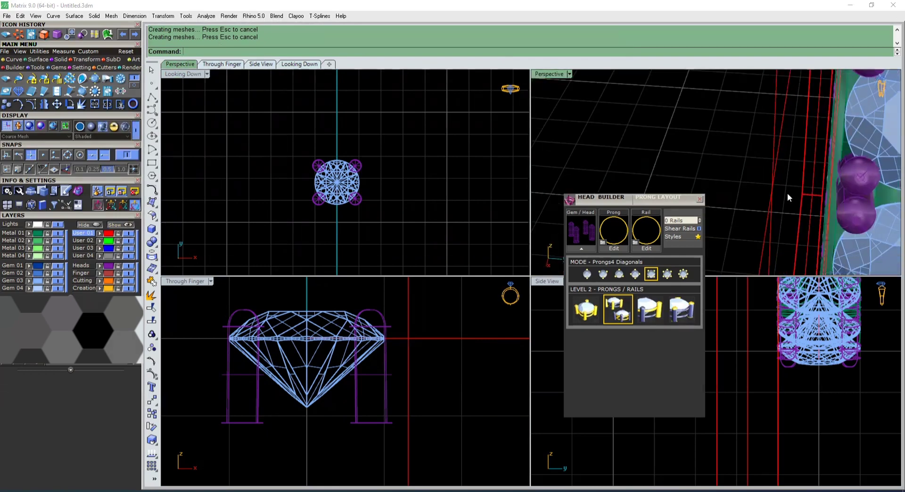
- Move the cutter box slightly away from the band's side in Side View and deselect it
click(773, 184)
scroll(787, 409, down, 6)
scroll(757, 407, up, 8)
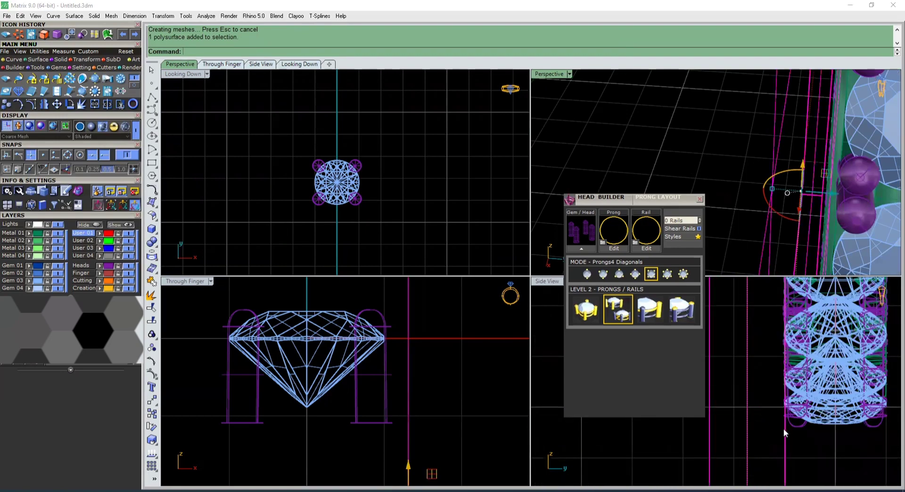
scroll(784, 427, up, 8)
scroll(802, 414, down, 8)
click(786, 401)
scroll(762, 395, down, 9)
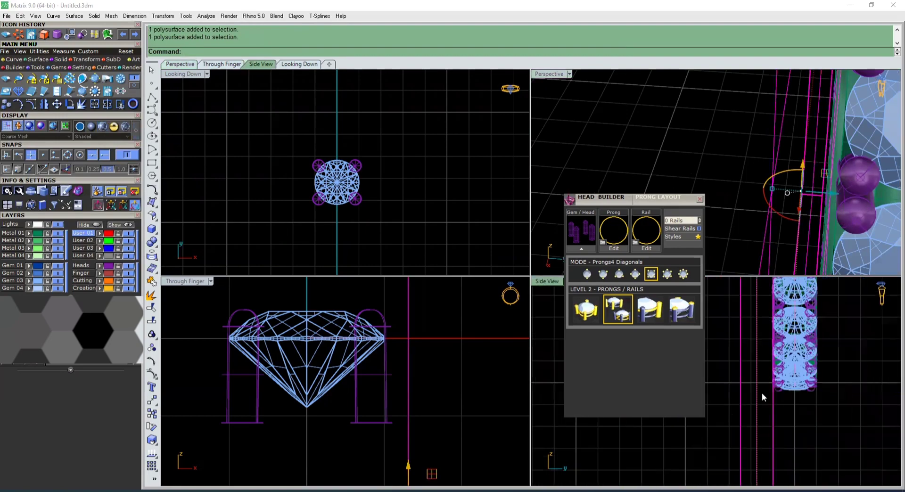
scroll(762, 415, down, 3)
scroll(764, 352, up, 10)
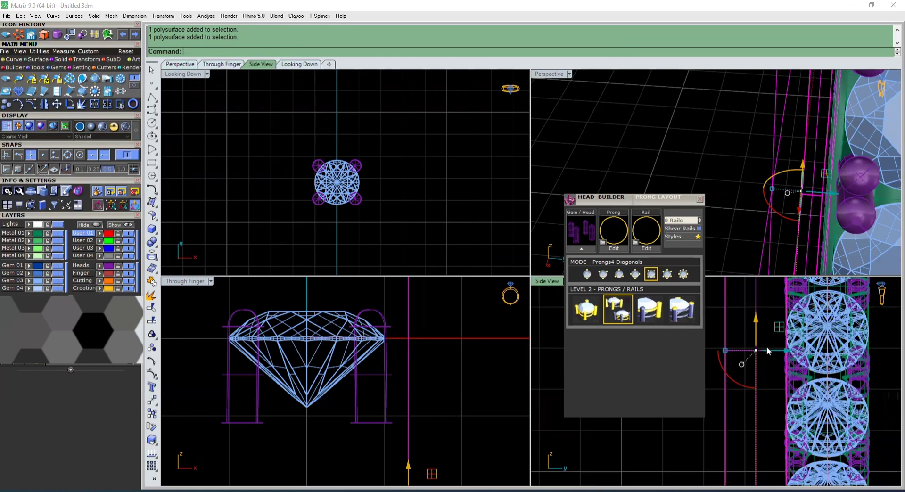
scroll(770, 356, up, 6)
drag(751, 355, 751, 357)
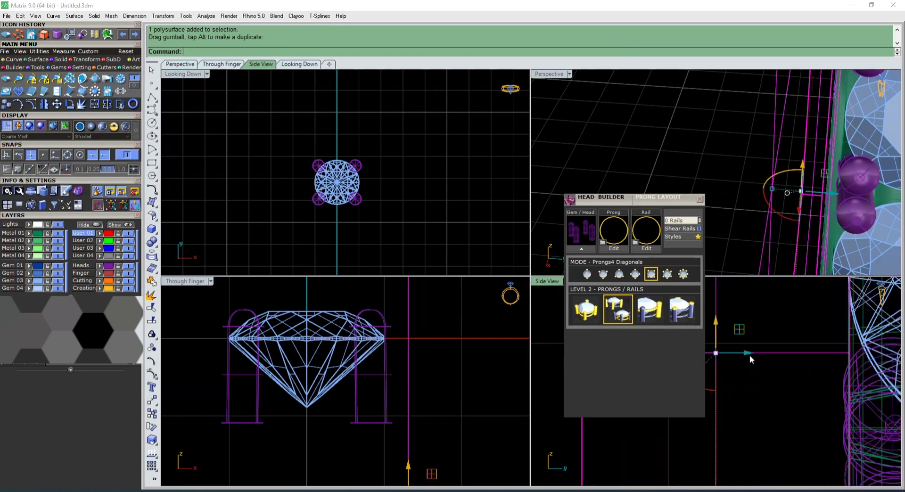
drag(630, 158, 628, 158)
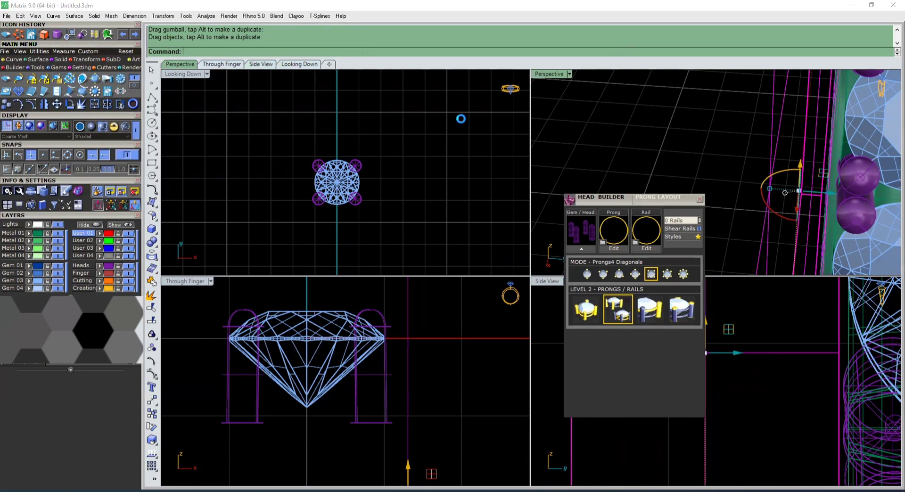
click(192, 92)
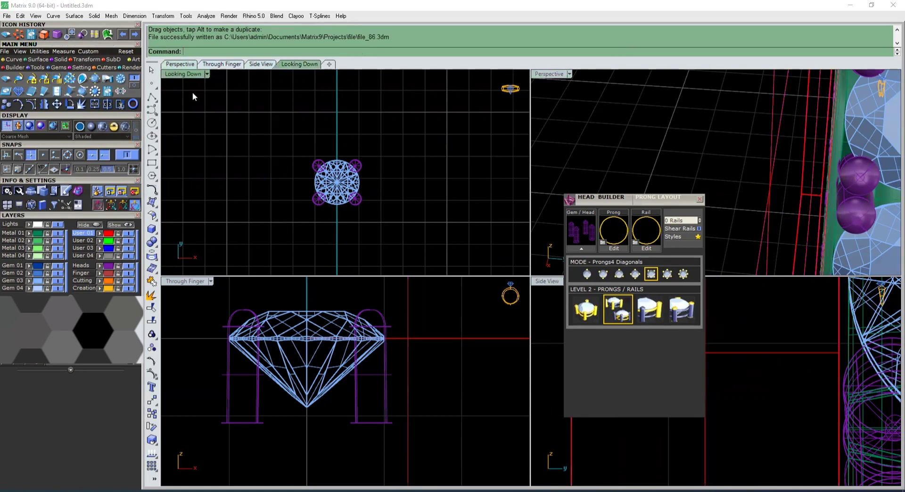
- Try to subtract the cutter box from the band metal and its prongs with Boolean Difference, leaving out the loose diamond's prongs
click(84, 34)
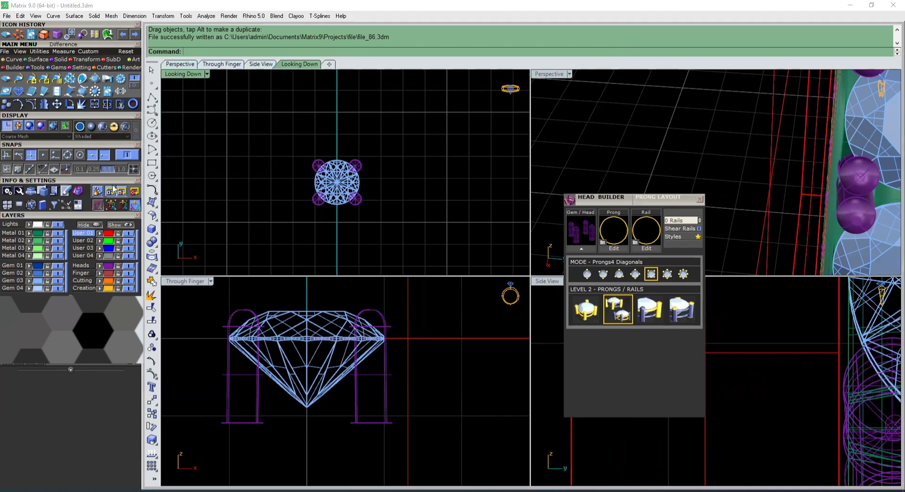
click(38, 233)
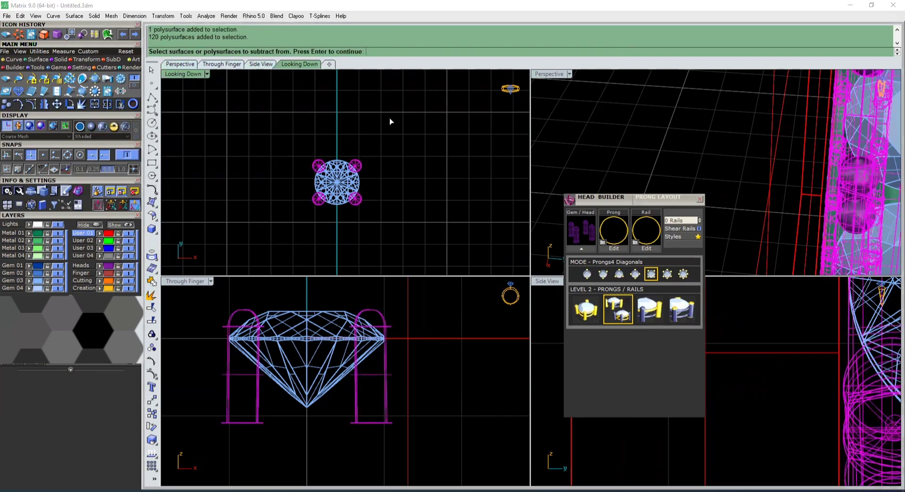
drag(436, 92, 283, 198)
key(Return)
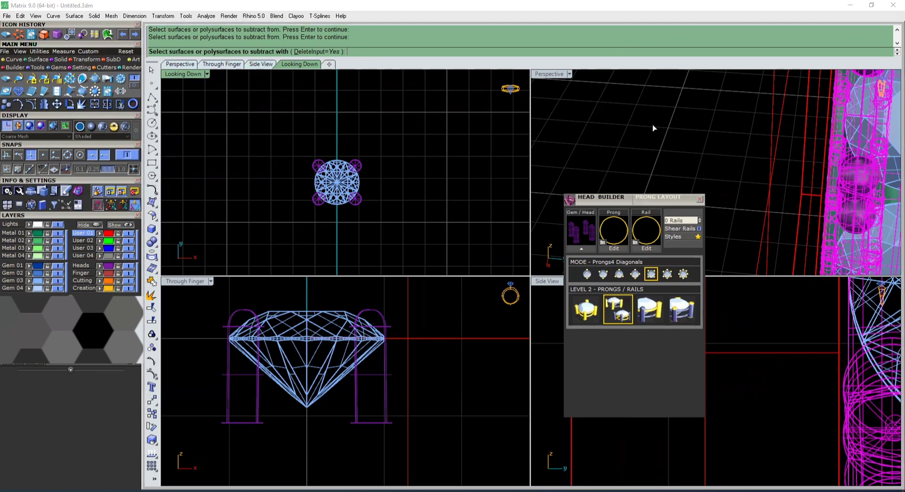
click(778, 130)
key(Return)
- Retry the Boolean Difference on the band metal and all the prongs around it, using the cutter box as the subtracting solid
scroll(781, 129, down, 6)
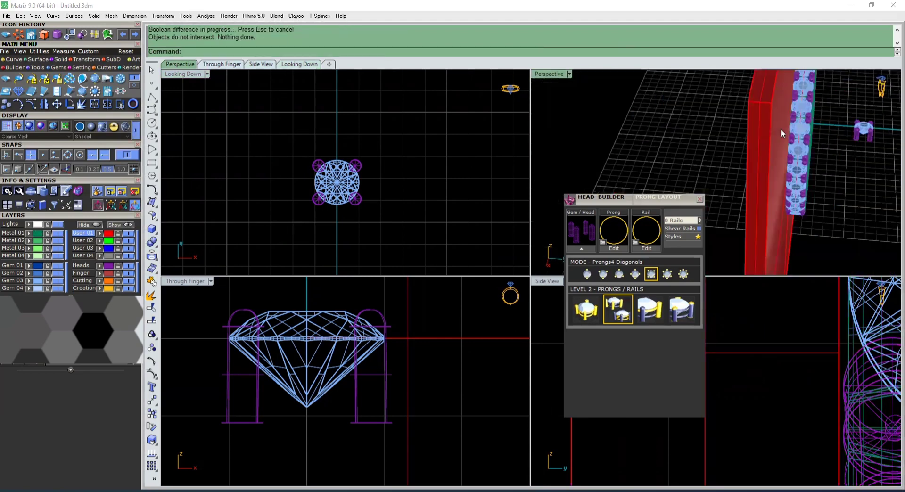
right_drag(781, 129, 750, 142)
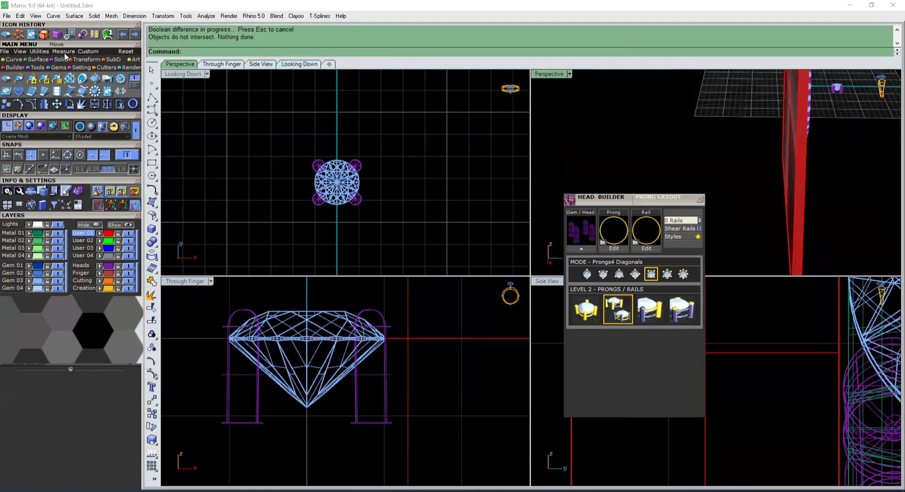
click(83, 34)
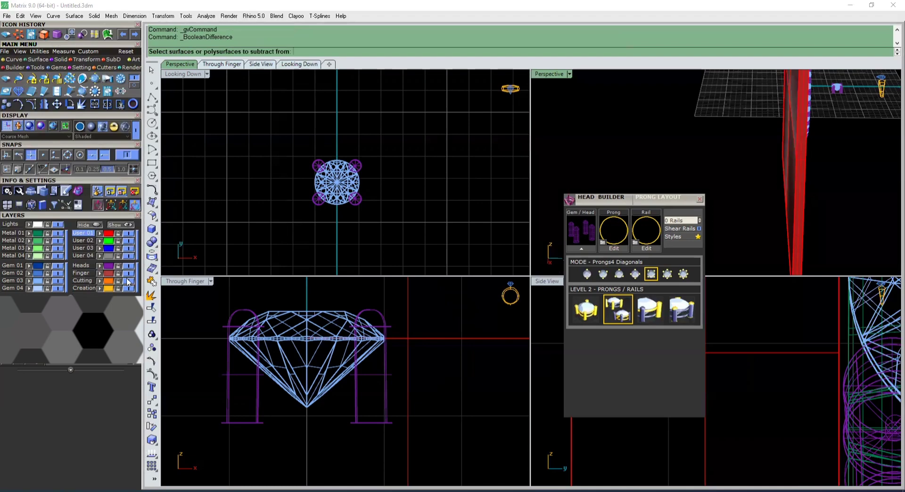
click(41, 235)
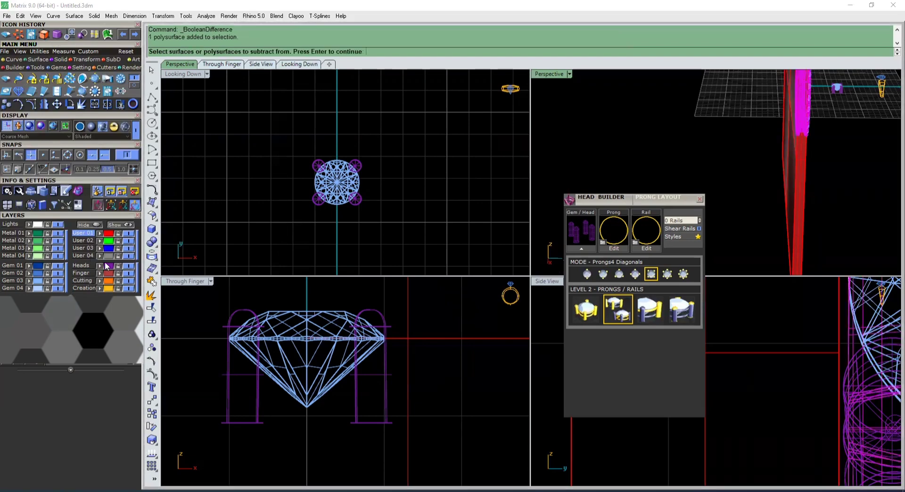
click(111, 265)
click(390, 165)
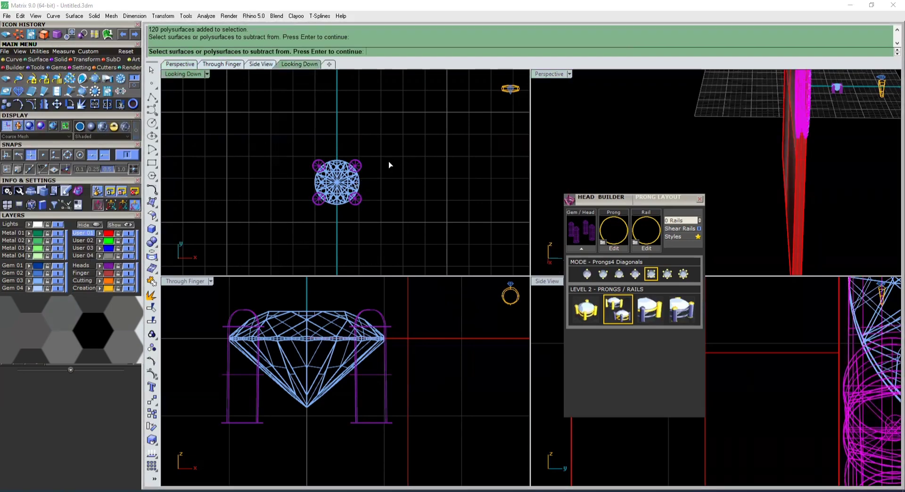
key(Return)
click(802, 189)
key(Return)
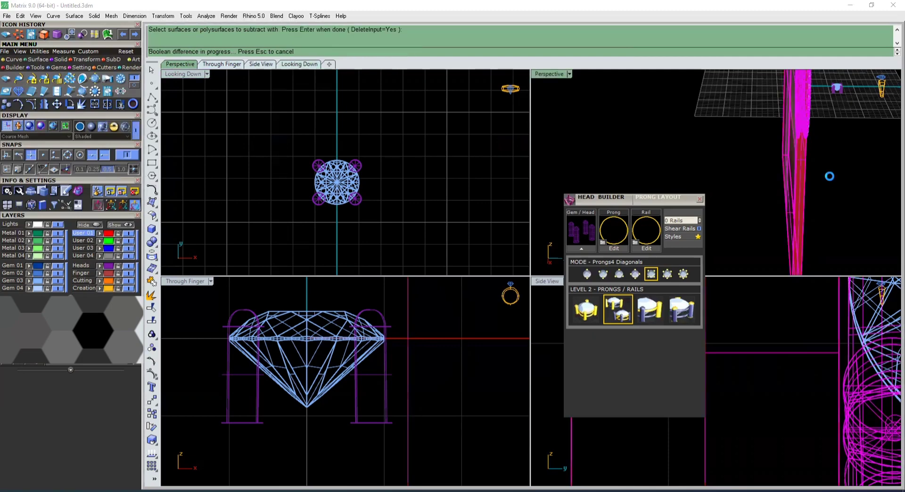
- Move the cutter box back toward the band so it slightly overlaps the outer edge of the side prongs
click(799, 145)
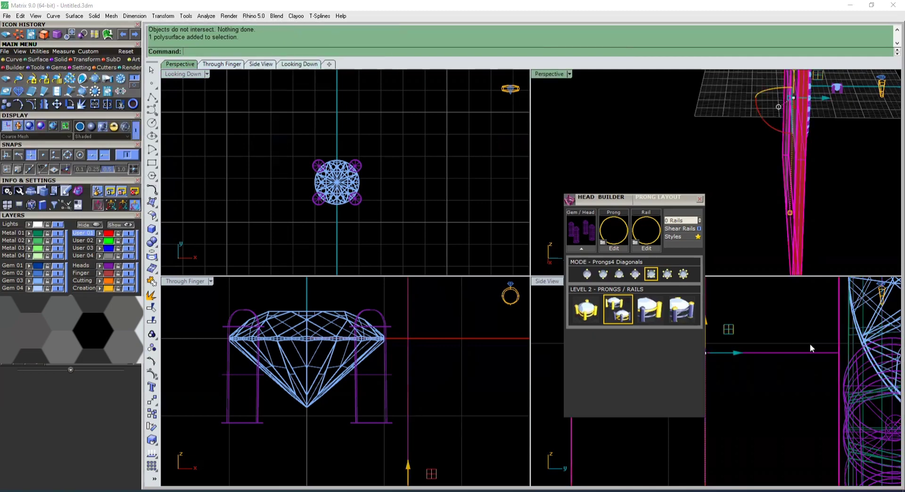
drag(778, 349, 787, 354)
click(838, 192)
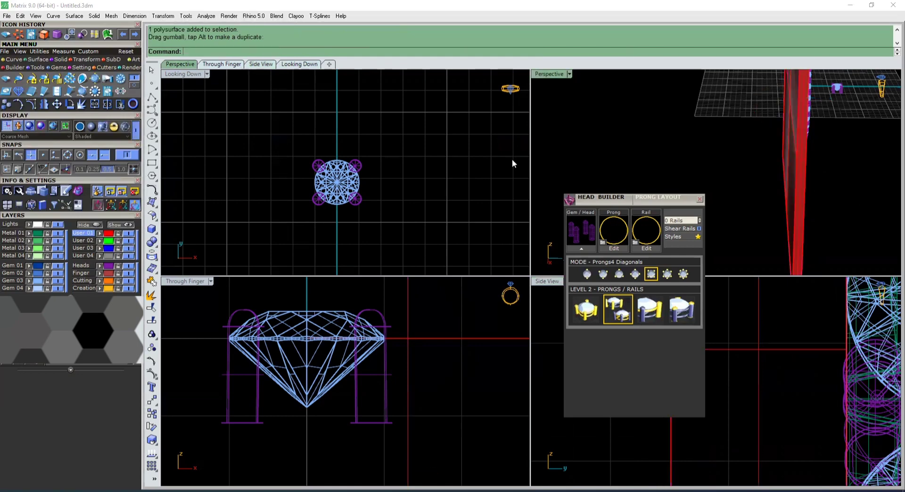
click(84, 35)
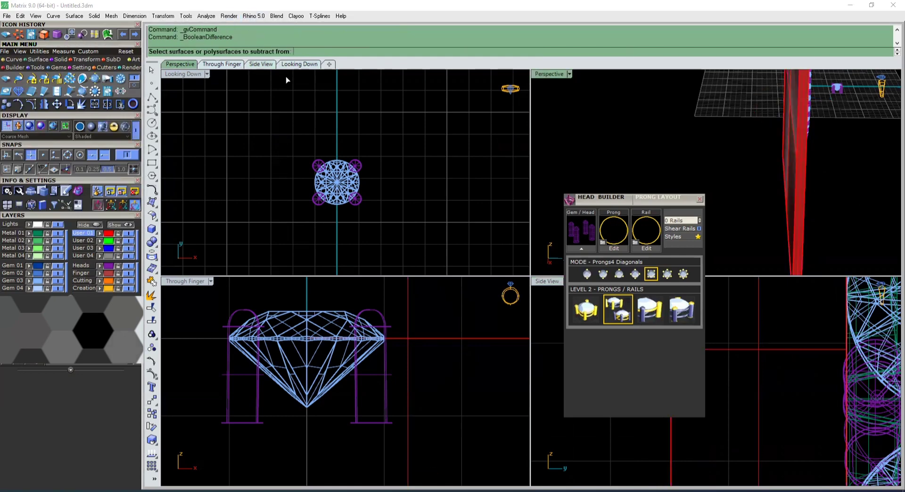
click(792, 208)
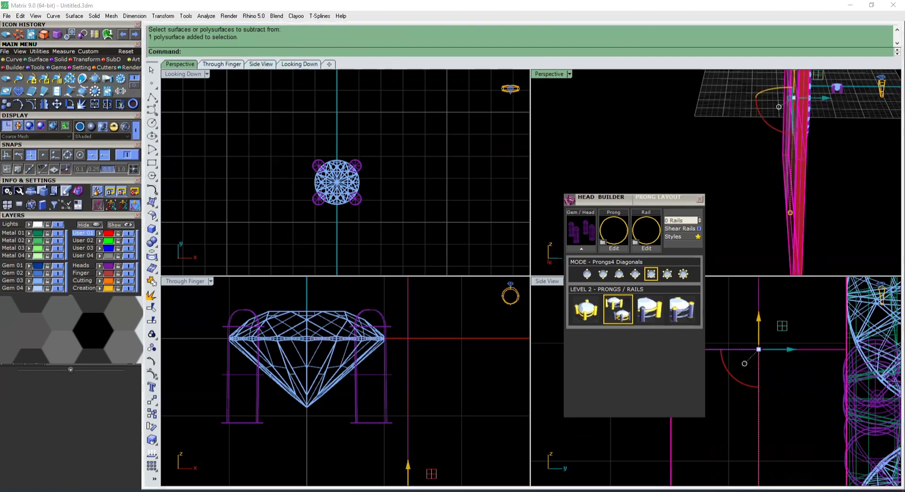
click(403, 150)
- Subtract the cutter box from the band metal and its prongs with Boolean Difference, leaving out the loose diamond's prongs
click(83, 35)
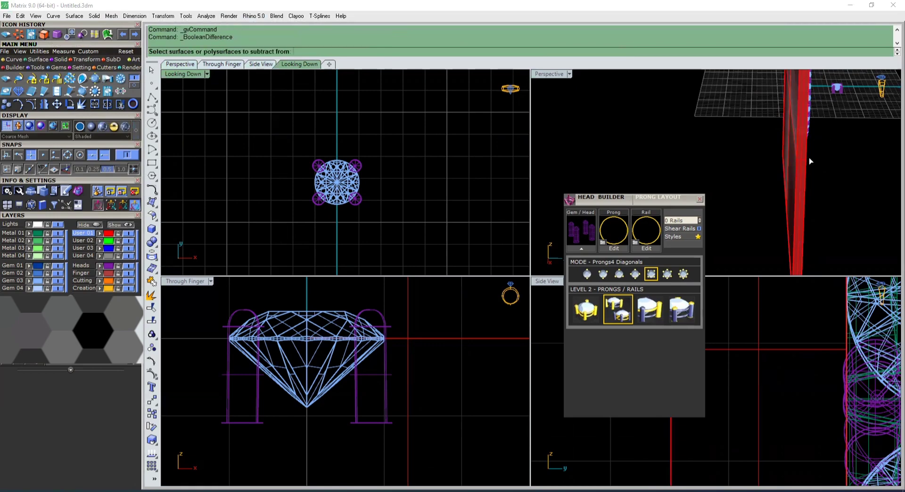
click(42, 243)
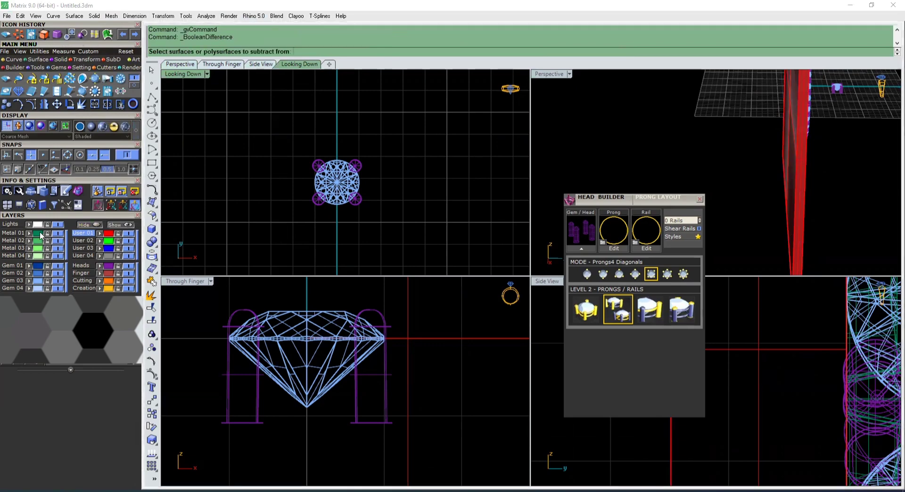
click(111, 268)
ctrl+drag(435, 128, 262, 208)
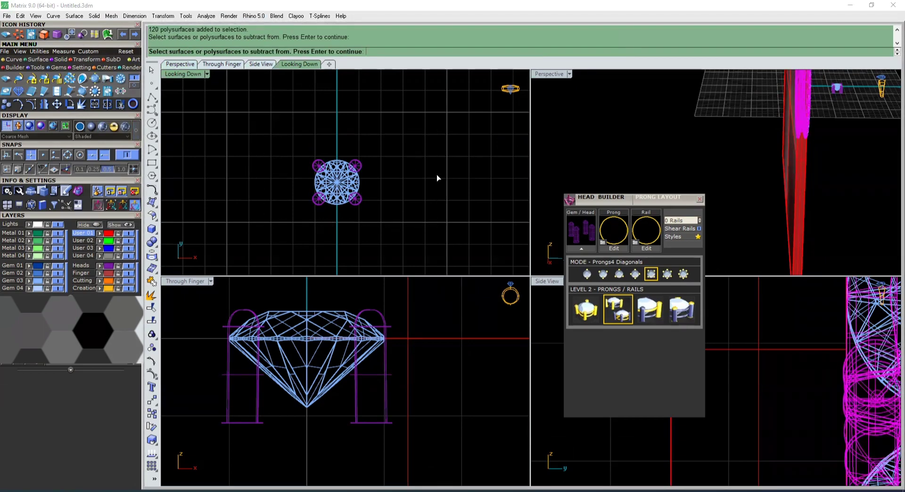
key(Return)
click(800, 215)
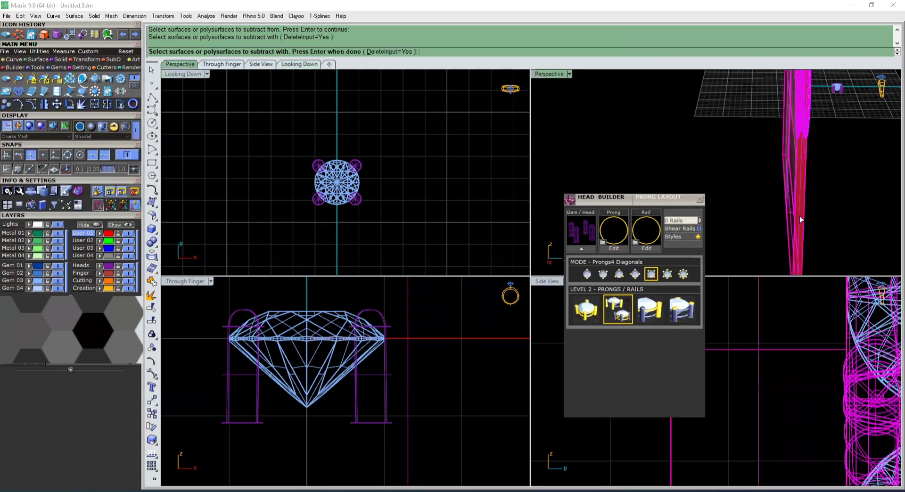
key(Return)
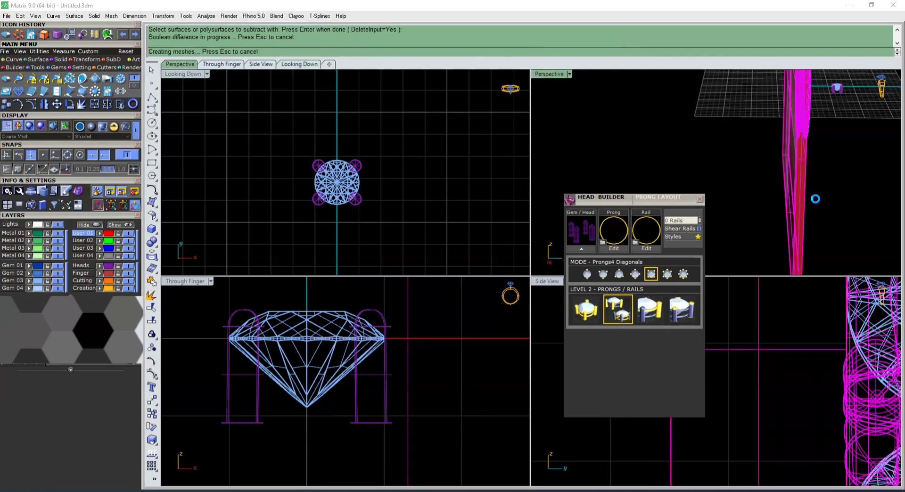
- Inspect the trimmed side of the band and delete the loose diamond together with its four prongs
scroll(799, 174, down, 5)
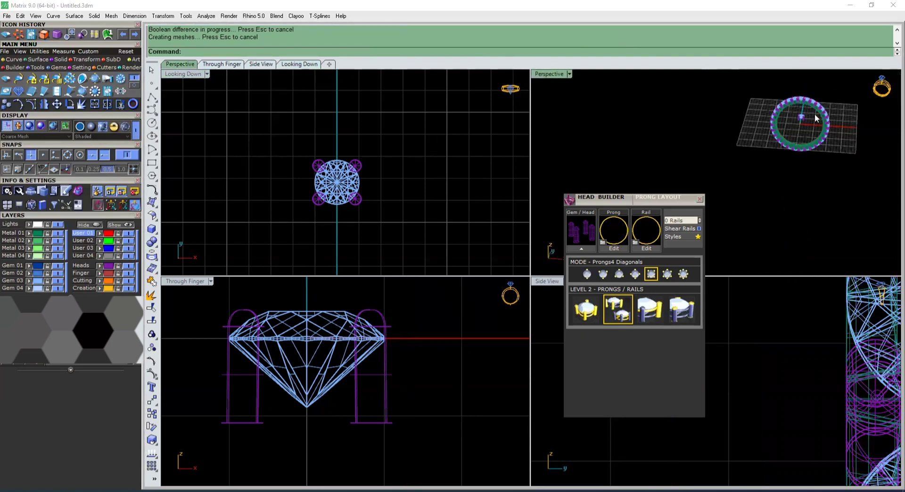
scroll(817, 118, up, 6)
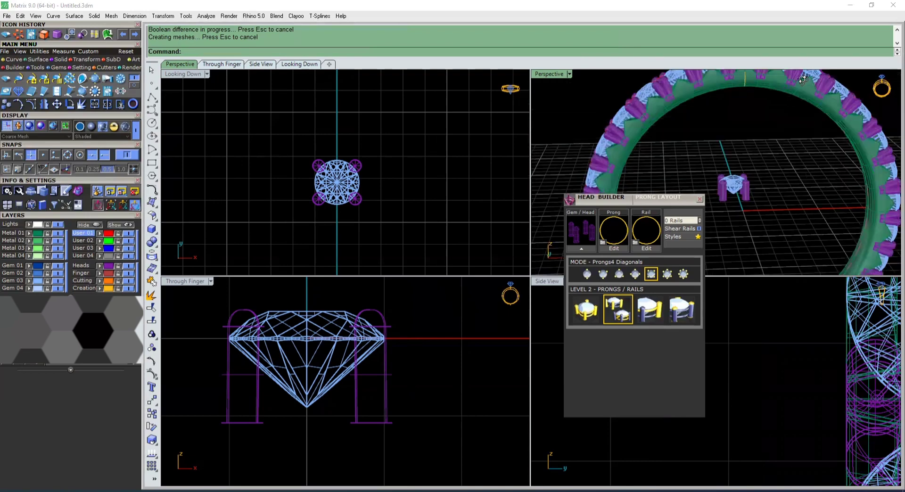
right_drag(803, 80, 857, 178)
drag(775, 262, 772, 259)
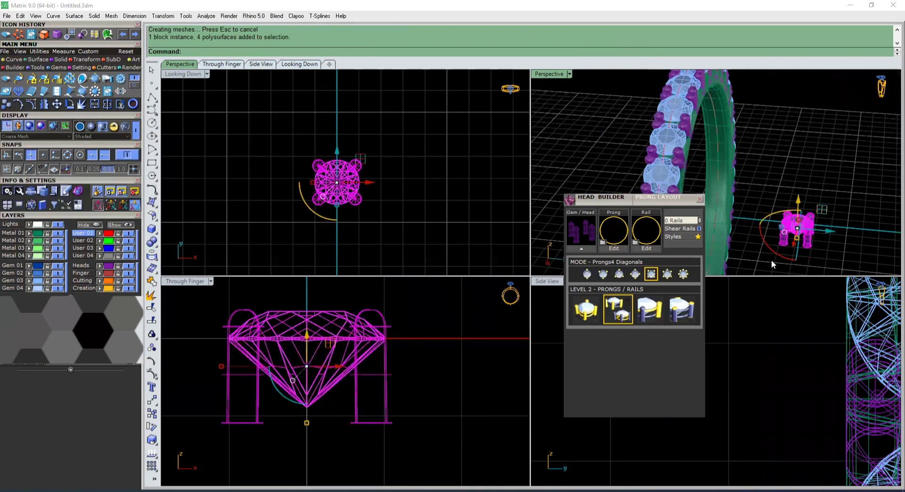
key(Delete)
- Mirror the re-imported cutter box through the origin to the band's other side in Looking Down and delete the original box
scroll(374, 139, down, 15)
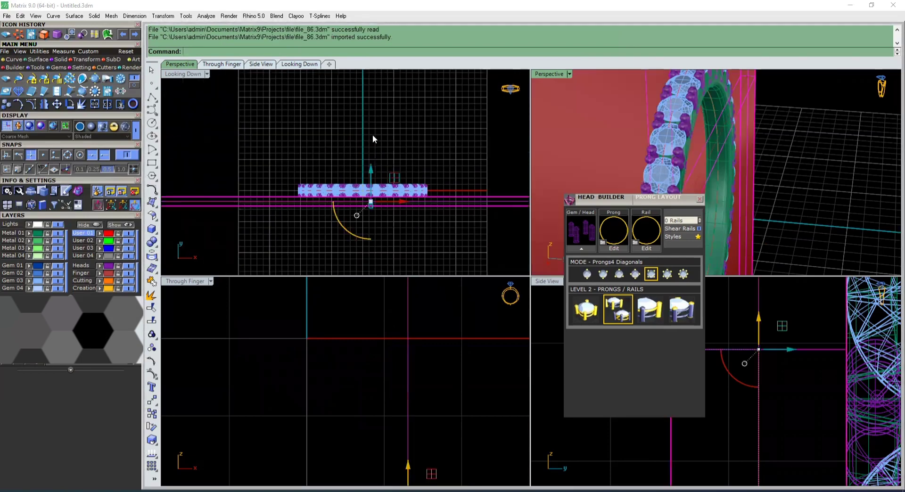
click(45, 104)
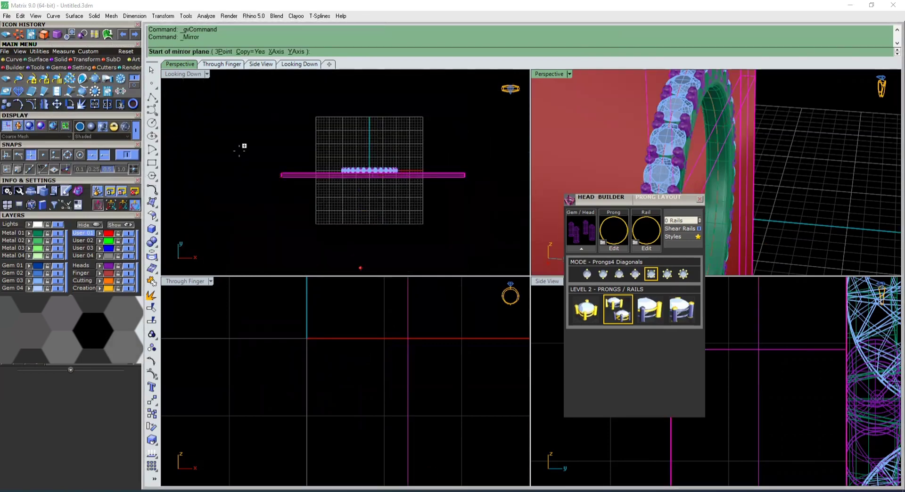
text(0)
key(Return)
click(245, 145)
key(Delete)
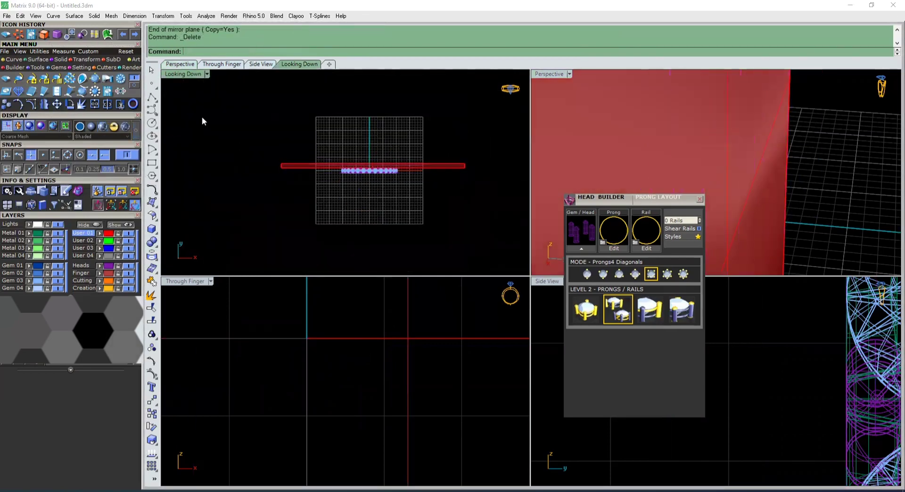
- Subtract the mirrored cutter box from the band metal and all prongs with Boolean Difference
click(86, 36)
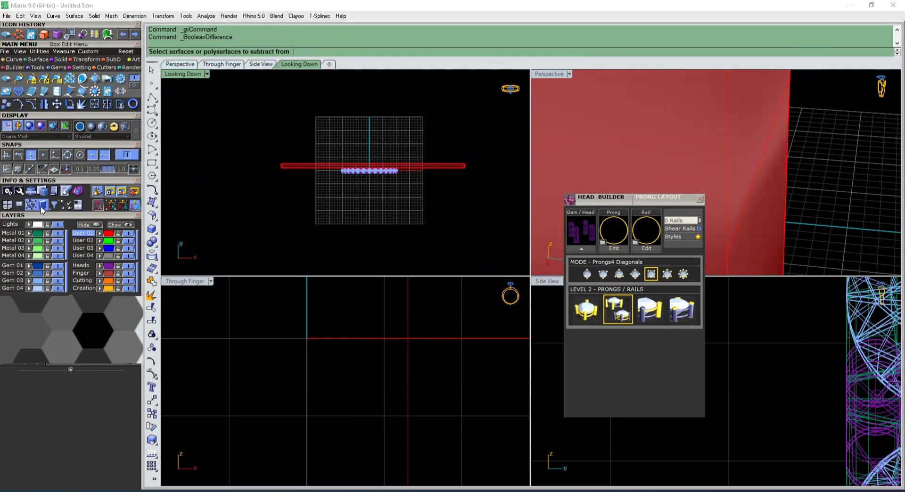
click(74, 235)
click(110, 267)
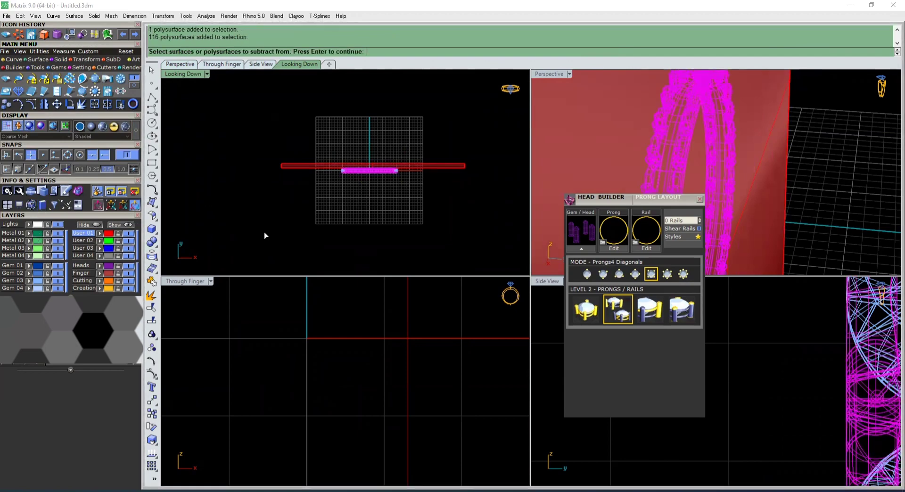
key(Return)
drag(461, 141, 431, 185)
key(Return)
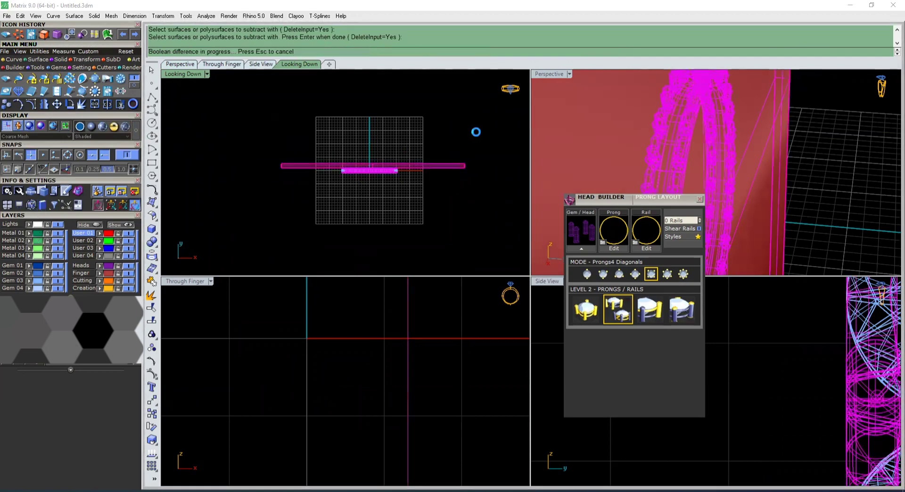
- Close the Head Builder, maximize the Perspective view and move all prongs from Heads to the Metal 01 layer
click(699, 198)
double_click(551, 74)
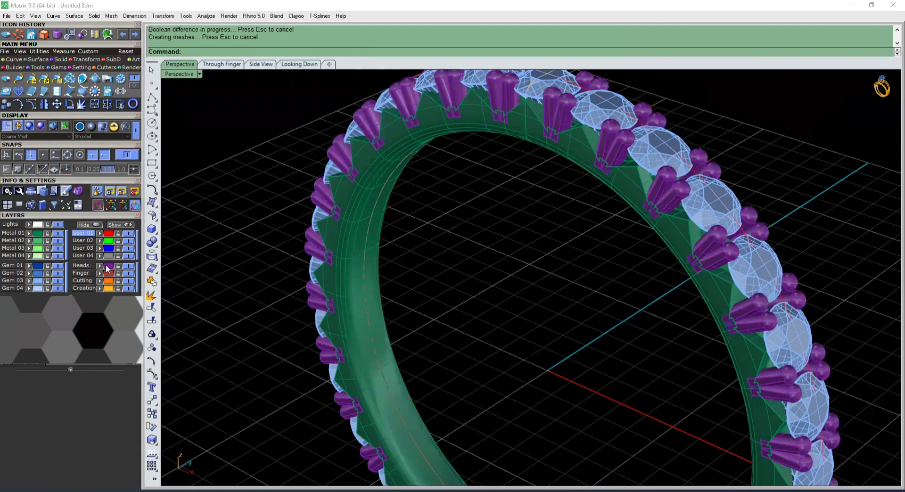
click(29, 234)
click(470, 205)
scroll(470, 205, down, 8)
right_drag(473, 207, 524, 215)
right_drag(324, 178, 500, 174)
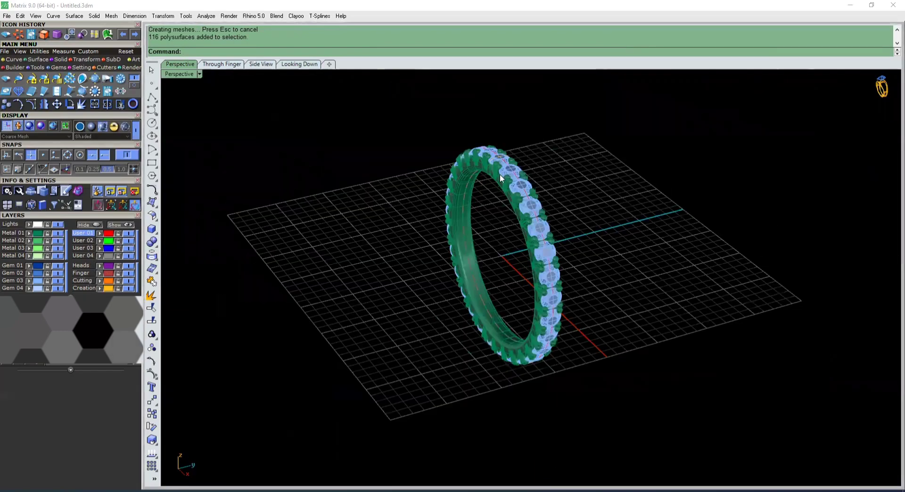
scroll(470, 178, up, 4)
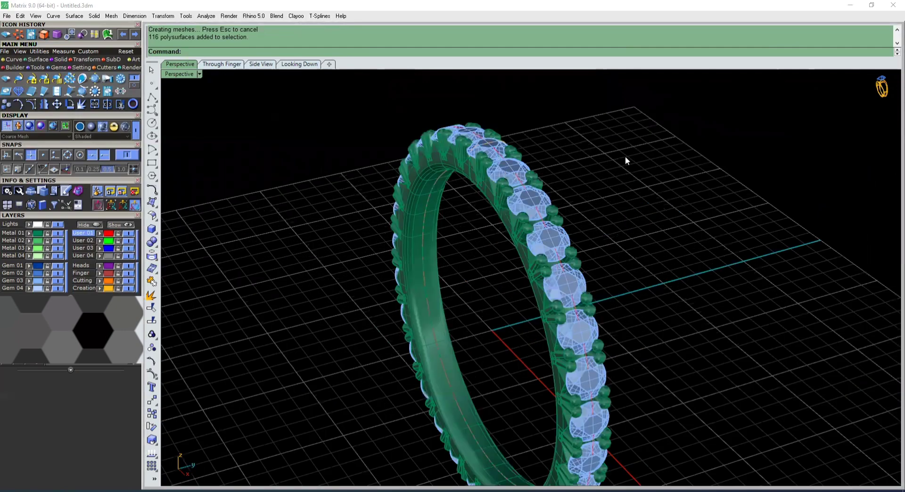
- Create gem cutters for all the band's gems and apply the Straight cutter style
key(ctrl+g)
key(Return)
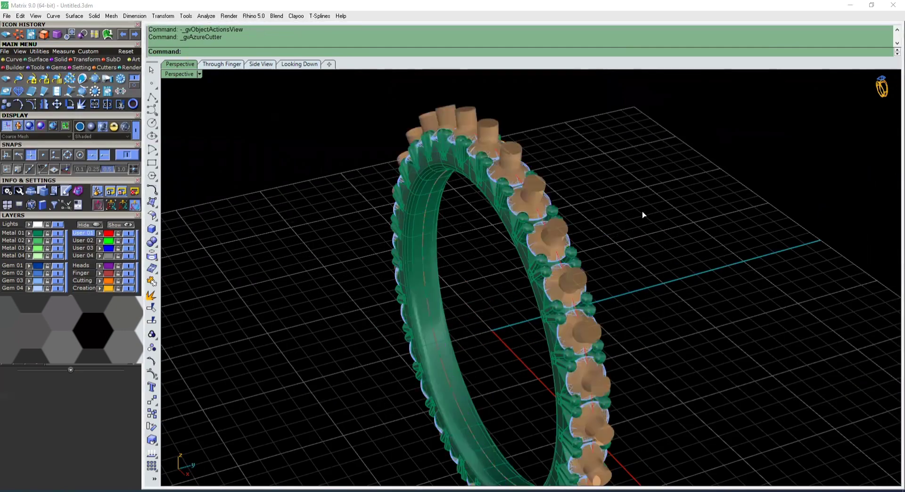
scroll(507, 213, up, 2)
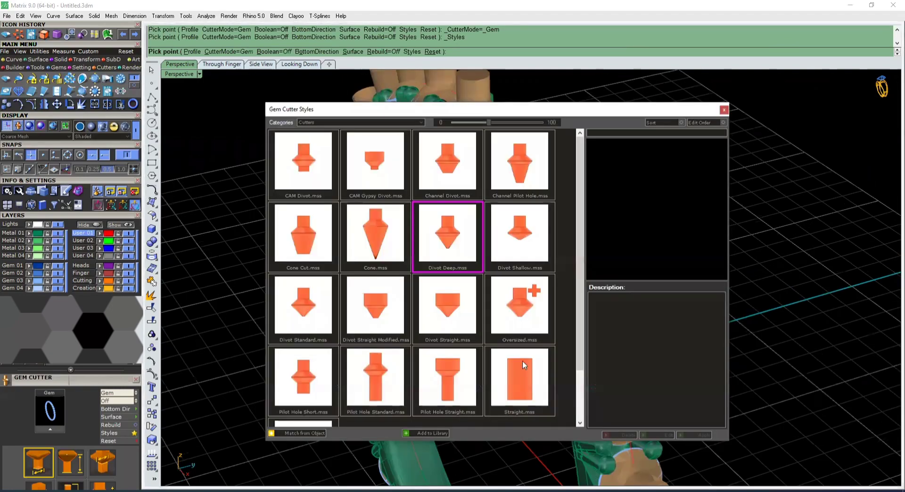
click(523, 361)
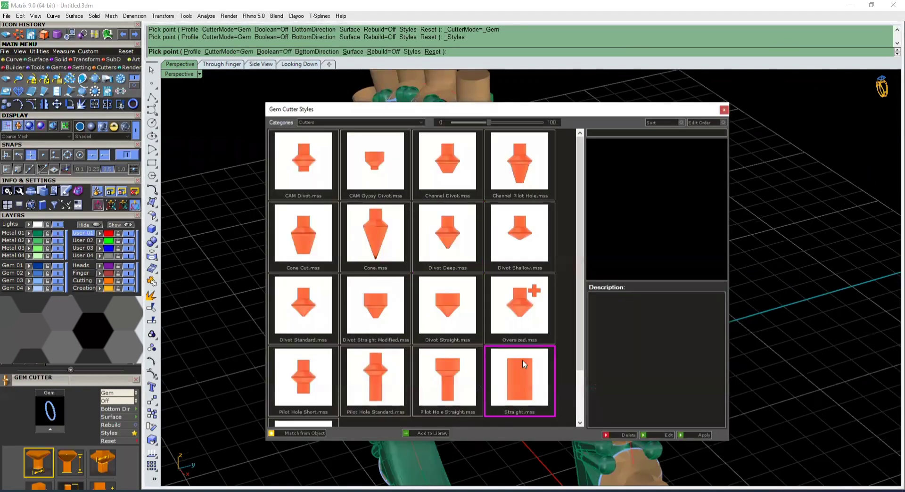
click(697, 435)
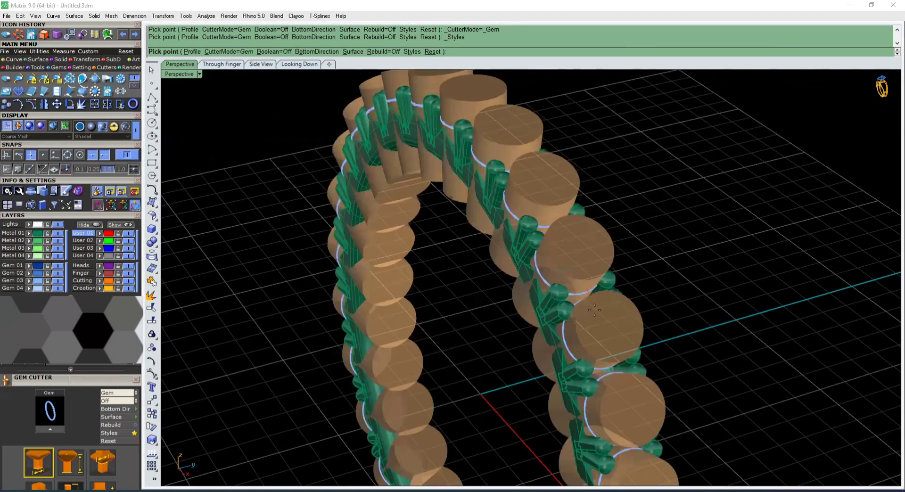
- Reduce the girdle scale of the gem cutters so they are clearly narrower than the gems and clear the prongs
scroll(530, 221, down, 10)
scroll(531, 361, up, 8)
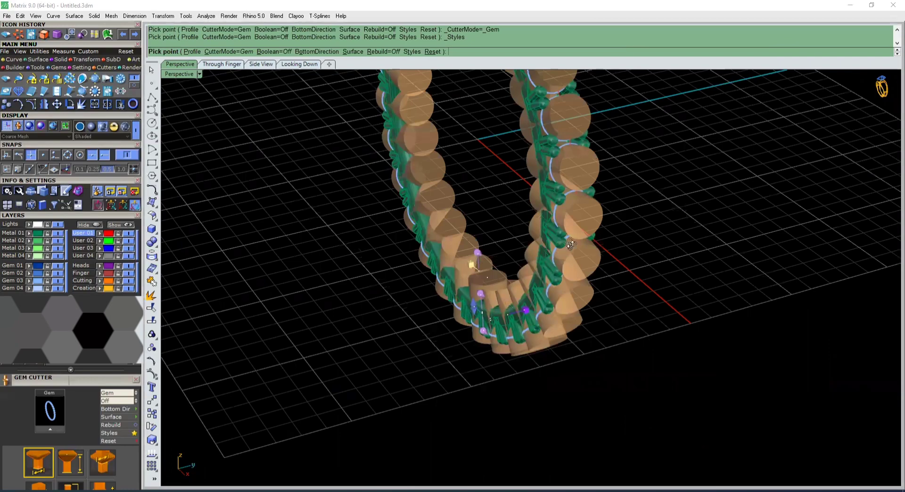
right_drag(433, 357, 489, 391)
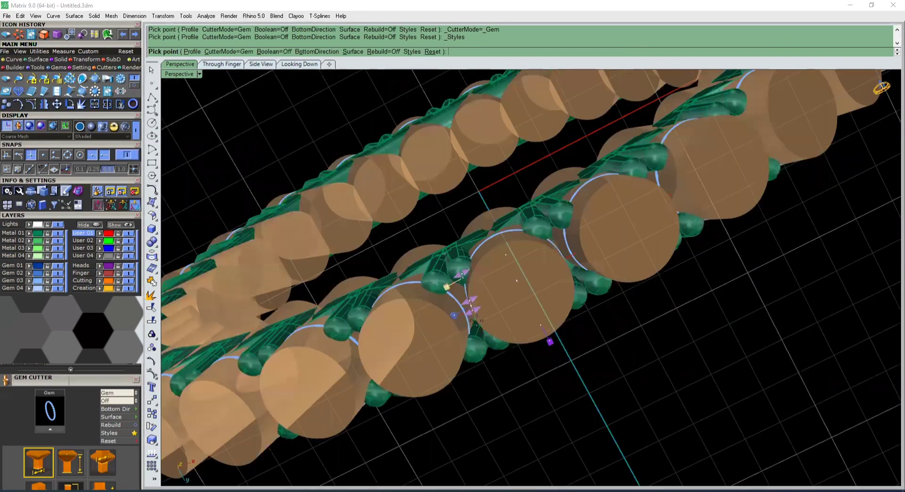
scroll(476, 320, up, 2)
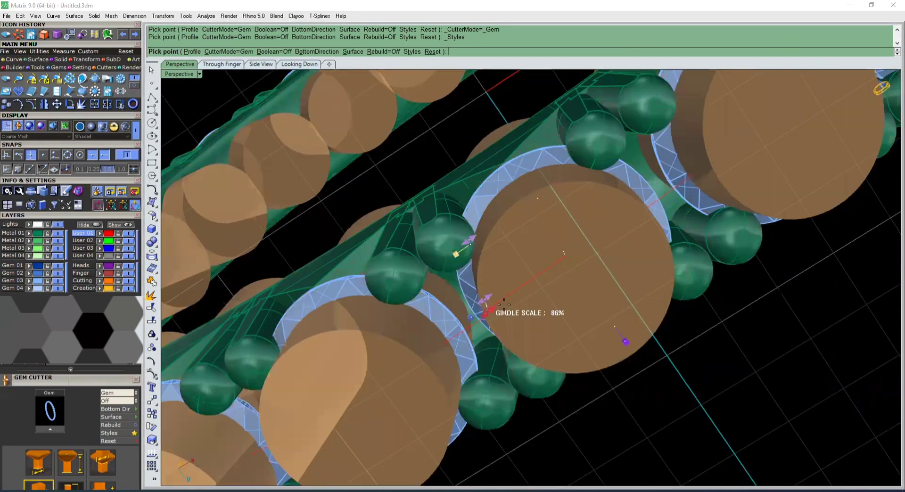
click(562, 244)
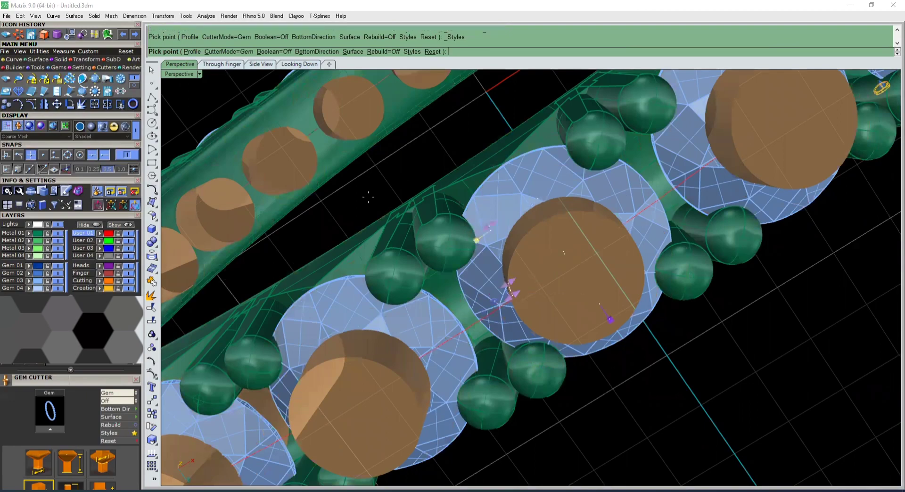
- Set the gem cutters' lower taper to about 32% where they exit the inside of the band and finish the cutters
right_drag(387, 210, 385, 253)
scroll(489, 389, down, 5)
right_drag(489, 388, 503, 381)
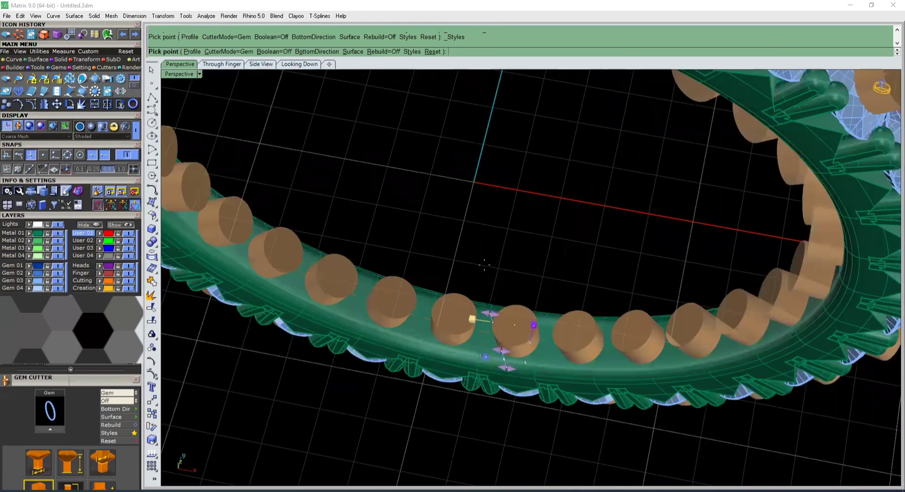
scroll(481, 256, up, 2)
click(490, 314)
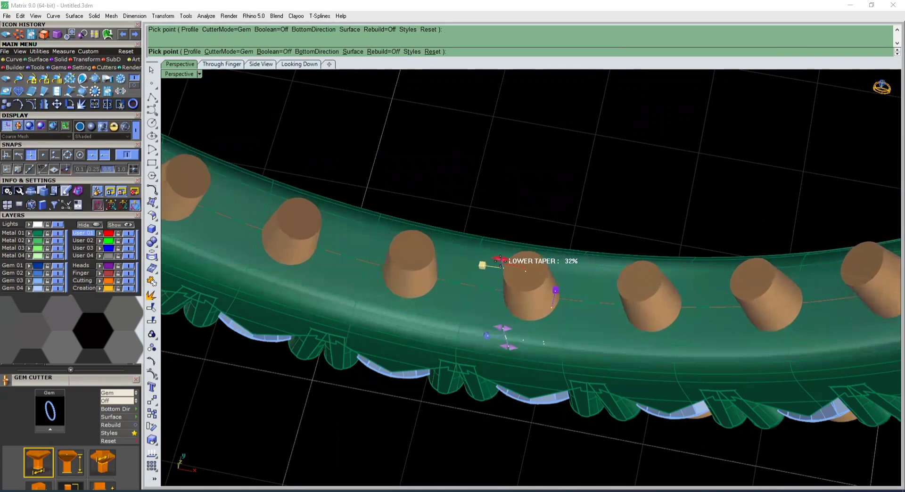
right_click(521, 206)
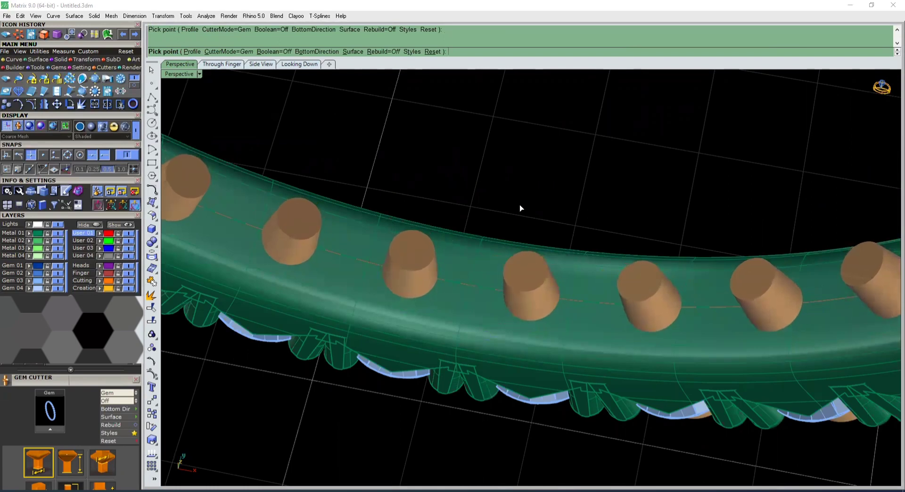
- Subtract the gem cutters from the band metal with Boolean Difference to open holes beneath the gems
click(83, 34)
click(377, 296)
right_click(423, 270)
click(423, 270)
right_click(476, 215)
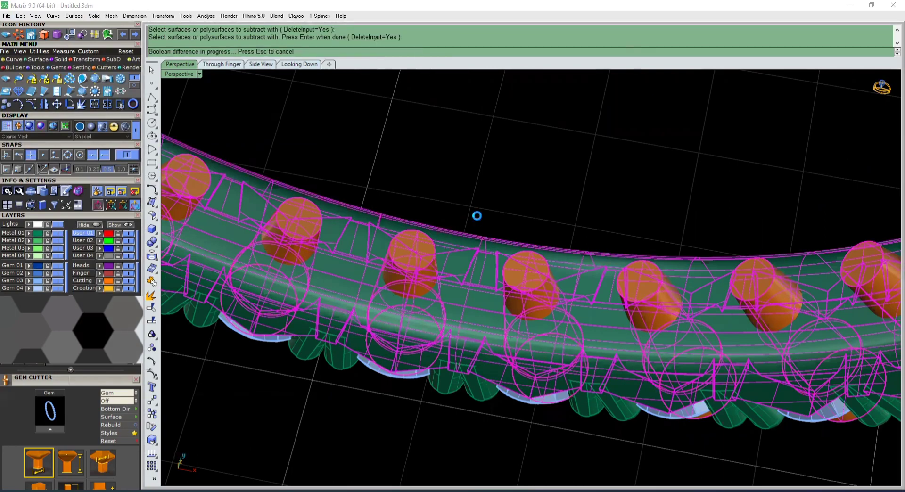
- Examine the holes cut through the band by temporarily hiding the Gem 03 layer, and restore the gems
right_drag(477, 216, 363, 198)
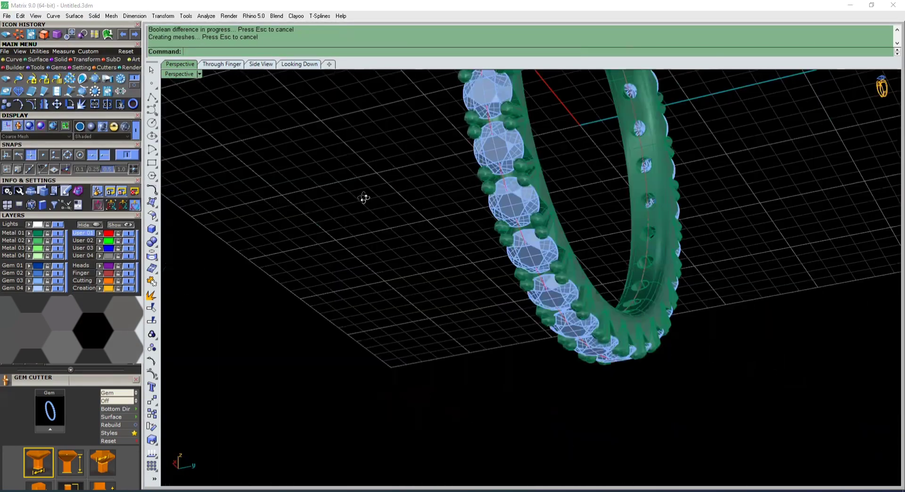
click(59, 285)
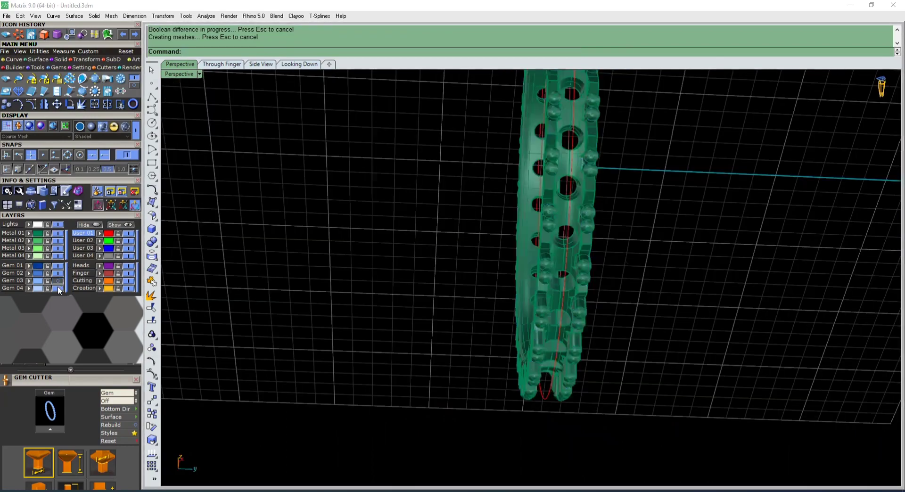
click(59, 283)
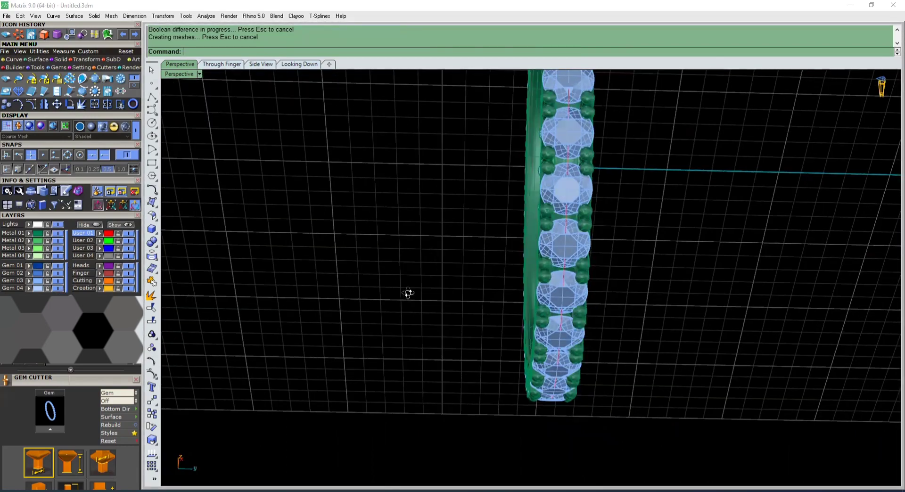
right_drag(251, 355, 574, 250)
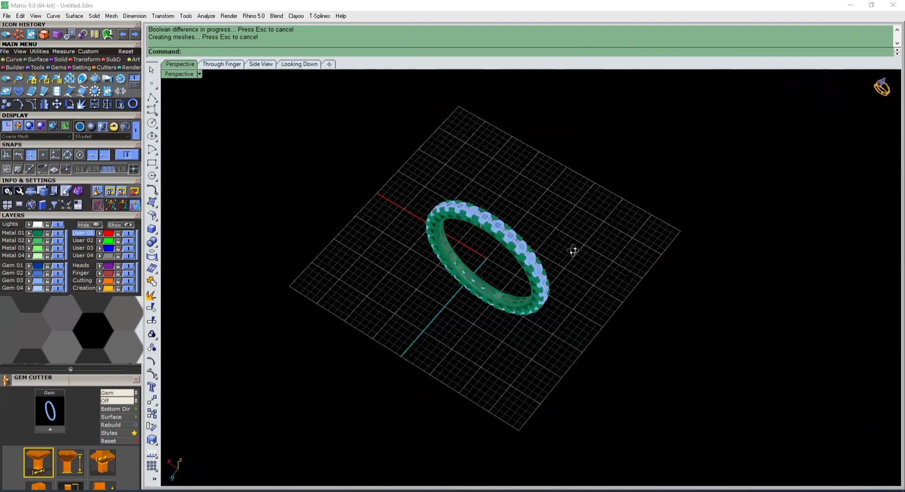
- Select the complete ring, export it as file_87.3dm and clear the selection
drag(666, 139, 262, 380)
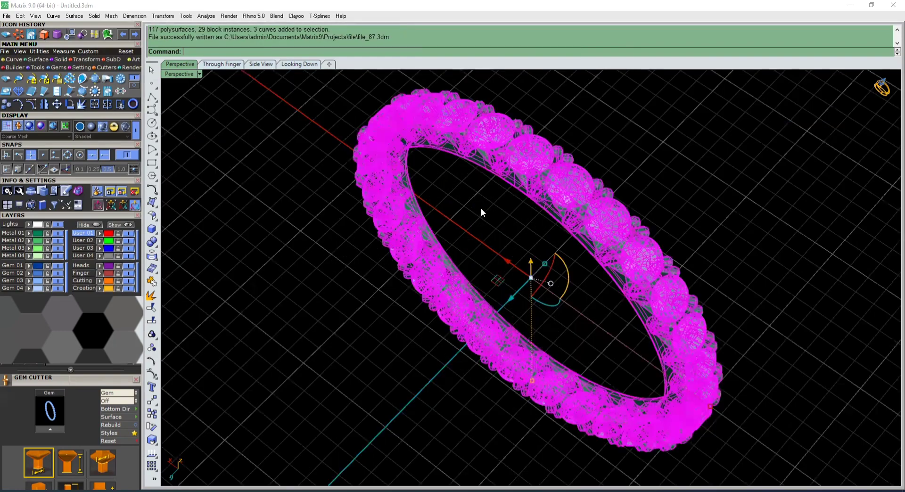
right_drag(493, 283, 414, 266)
scroll(358, 253, down, 3)
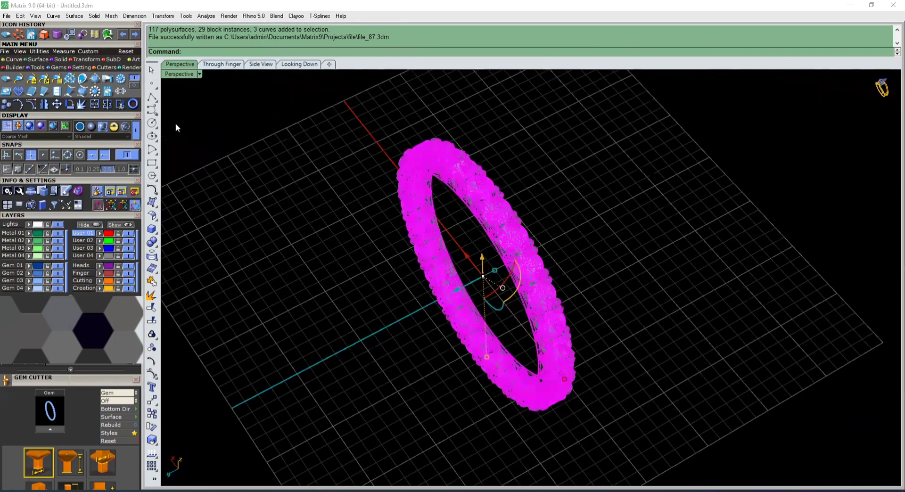
click(172, 97)
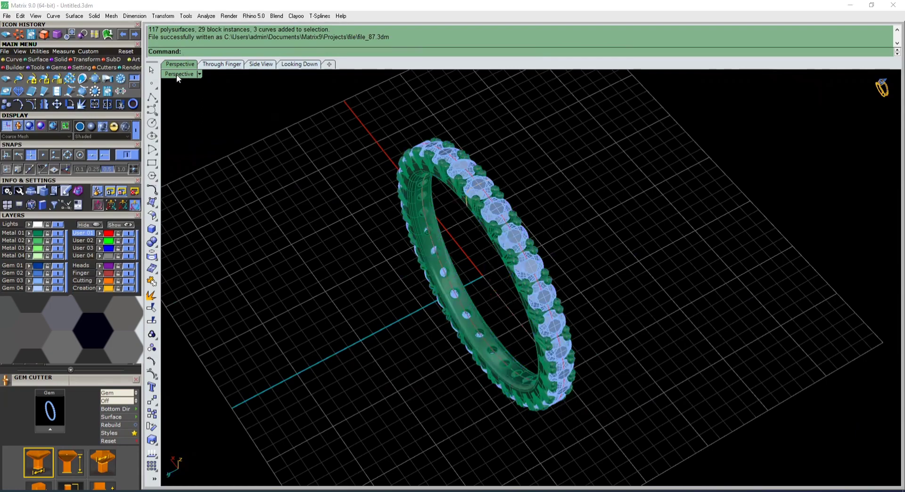
- Open the V-Ray render settings for the ring
click(131, 67)
click(6, 78)
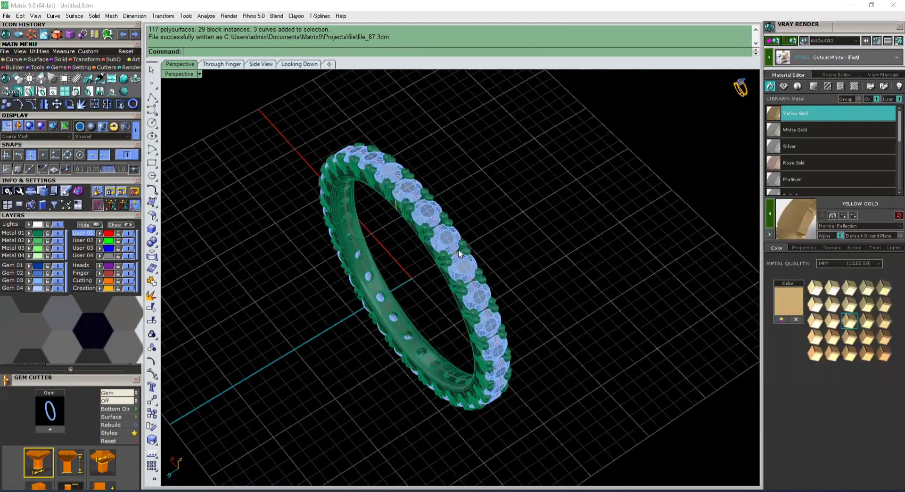
right_drag(303, 248, 302, 232)
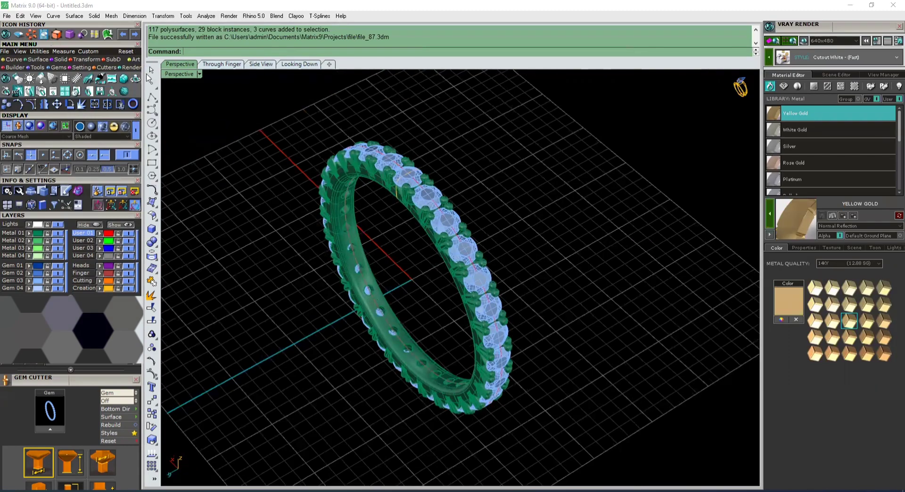
- Set the Perspective view's display mode to Rendered and view the finished ring up close
click(199, 74)
click(236, 40)
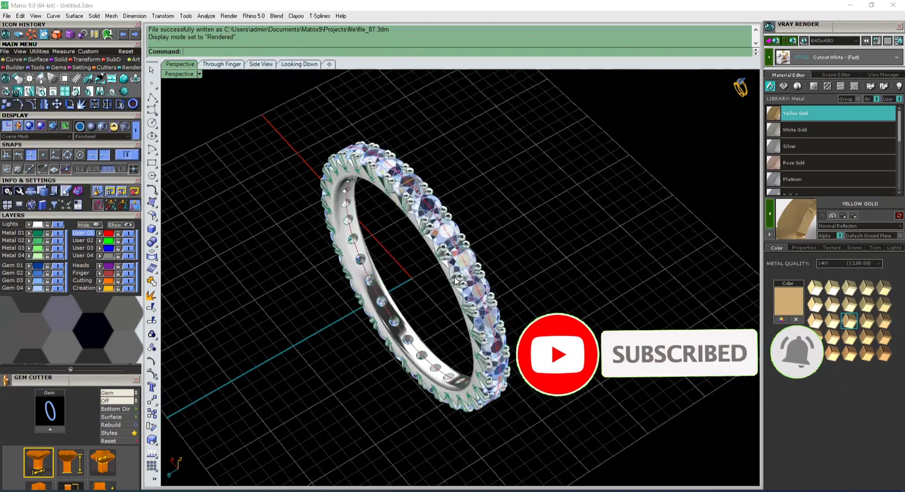
scroll(495, 276, up, 2)
right_drag(531, 281, 559, 89)
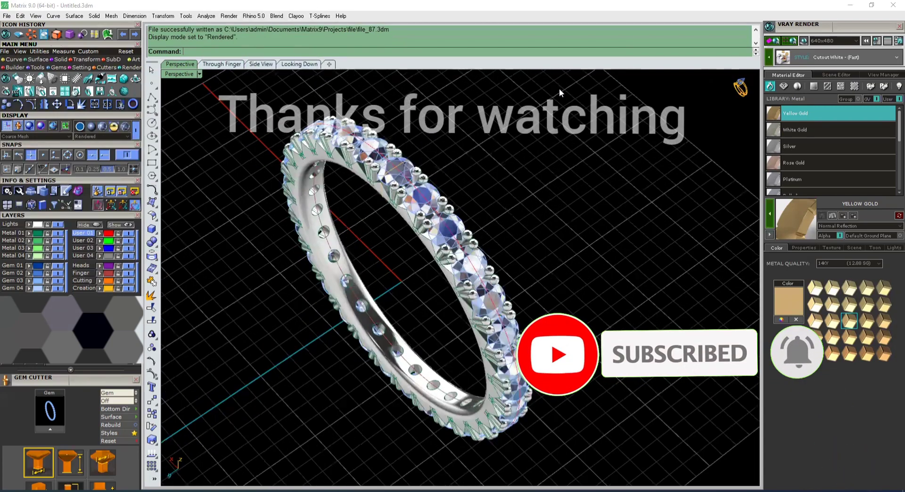